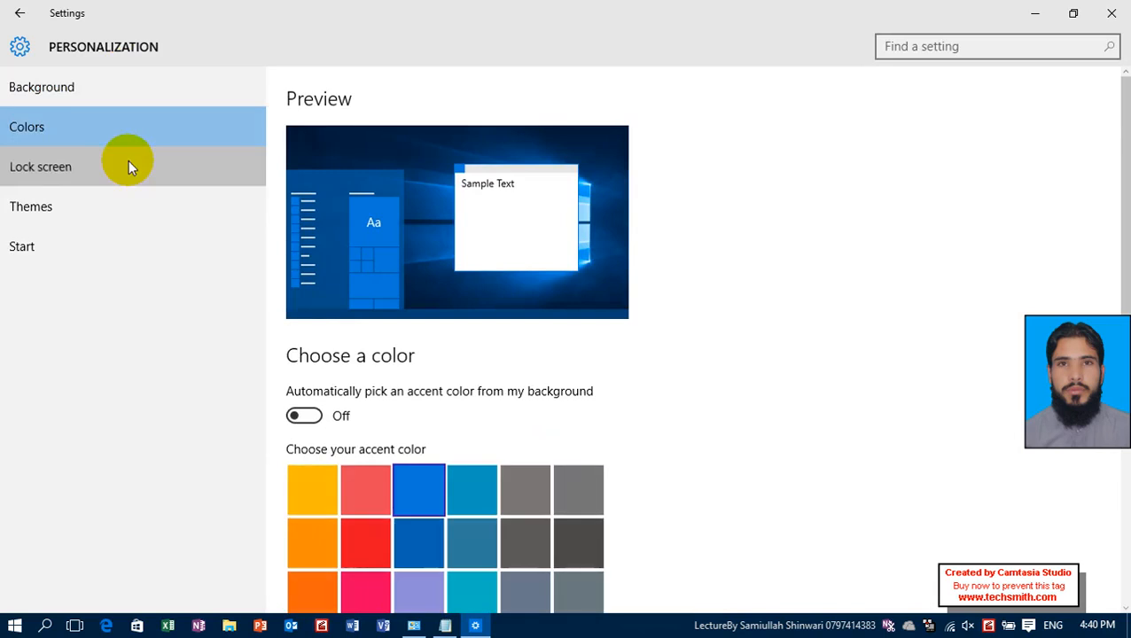
Apply the High Contrast #2 theme from the theme settings and show the desktop to see its effect.
left_click(127, 169)
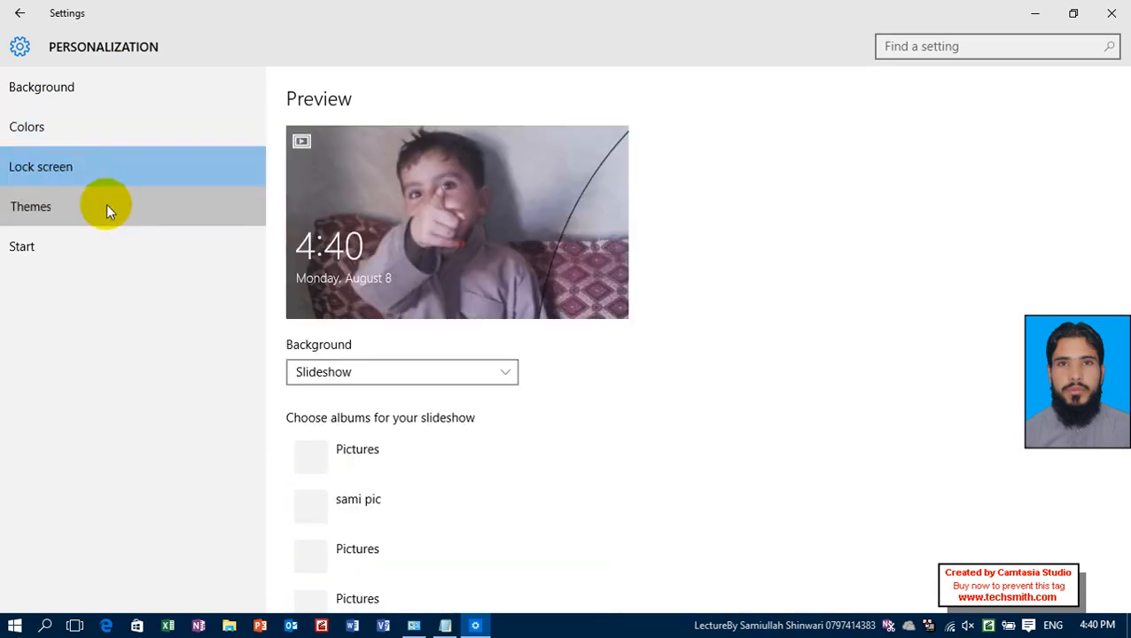
left_click(110, 206)
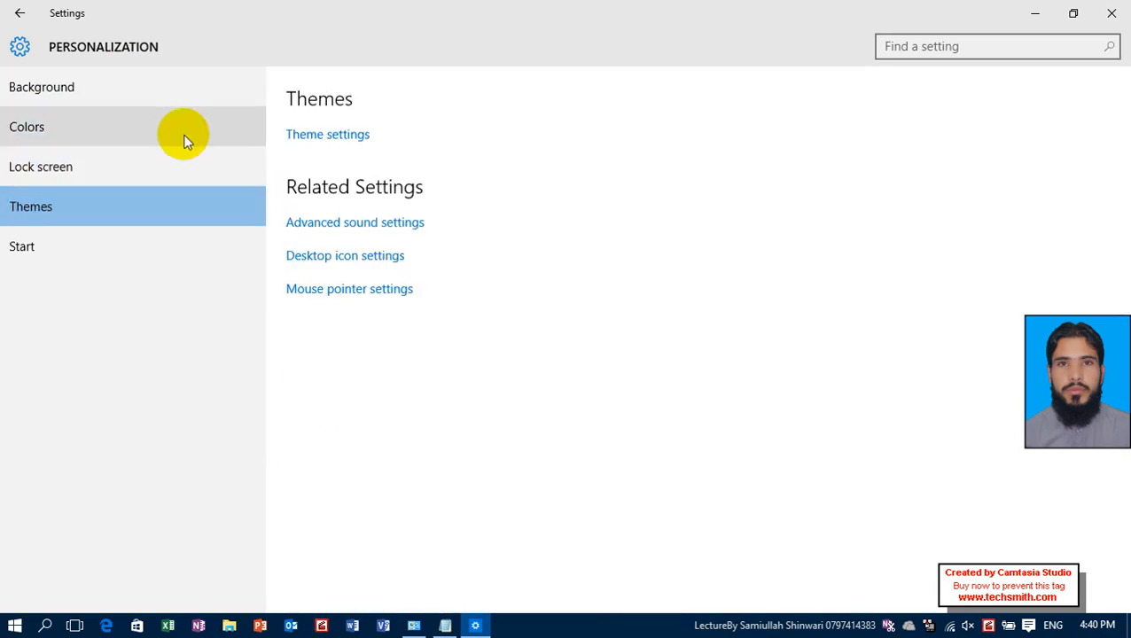
left_click(364, 149)
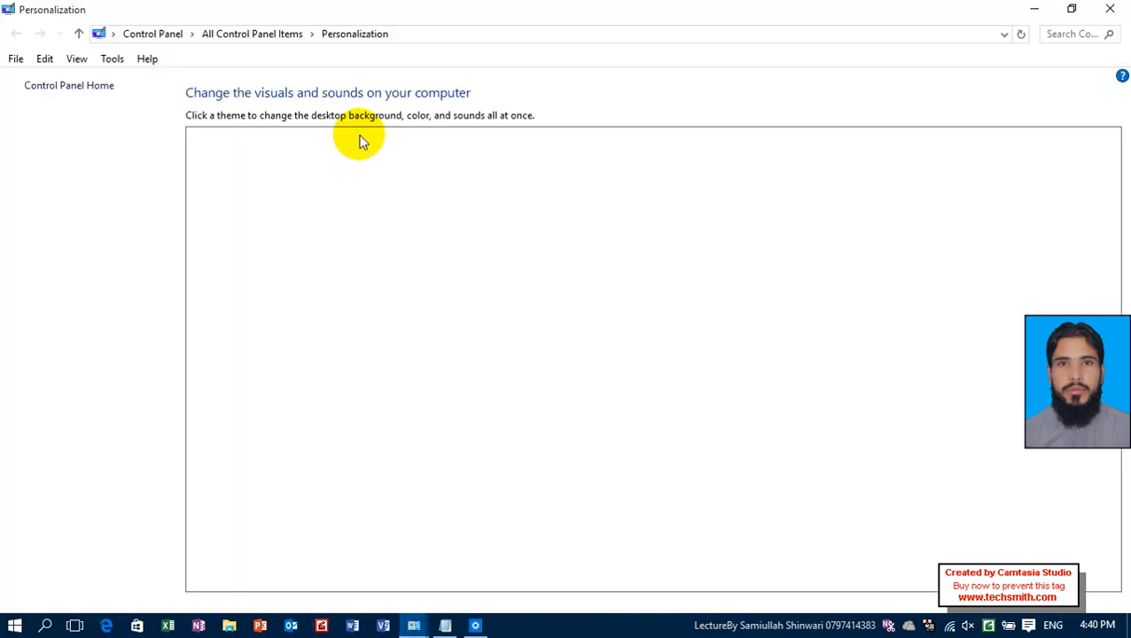
scroll(362, 404, "down", 2)
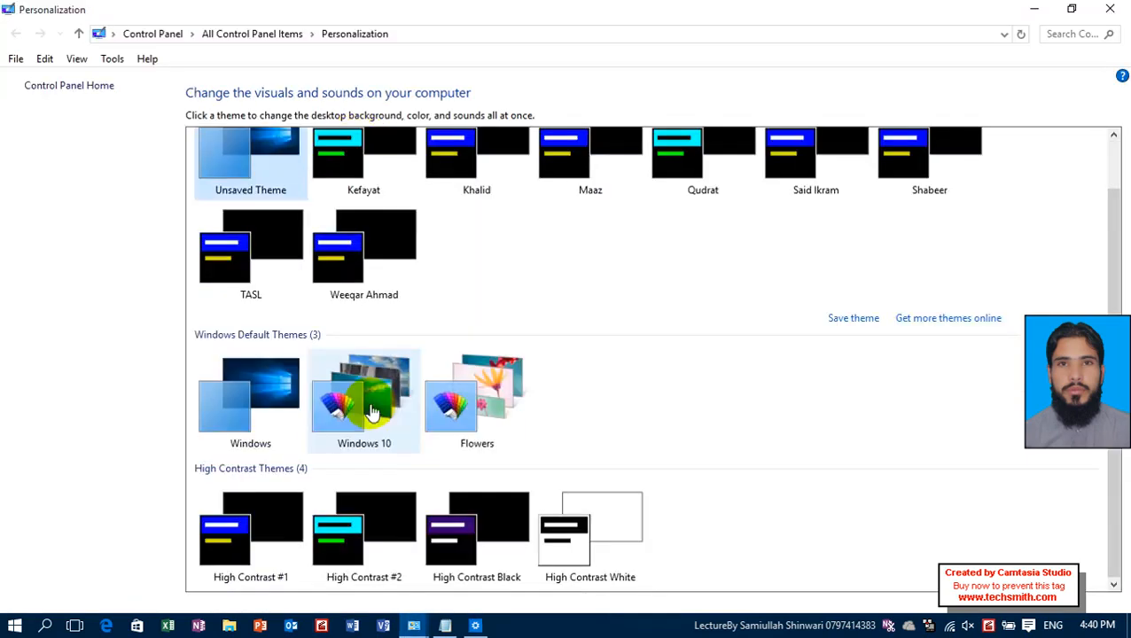
left_click(383, 512)
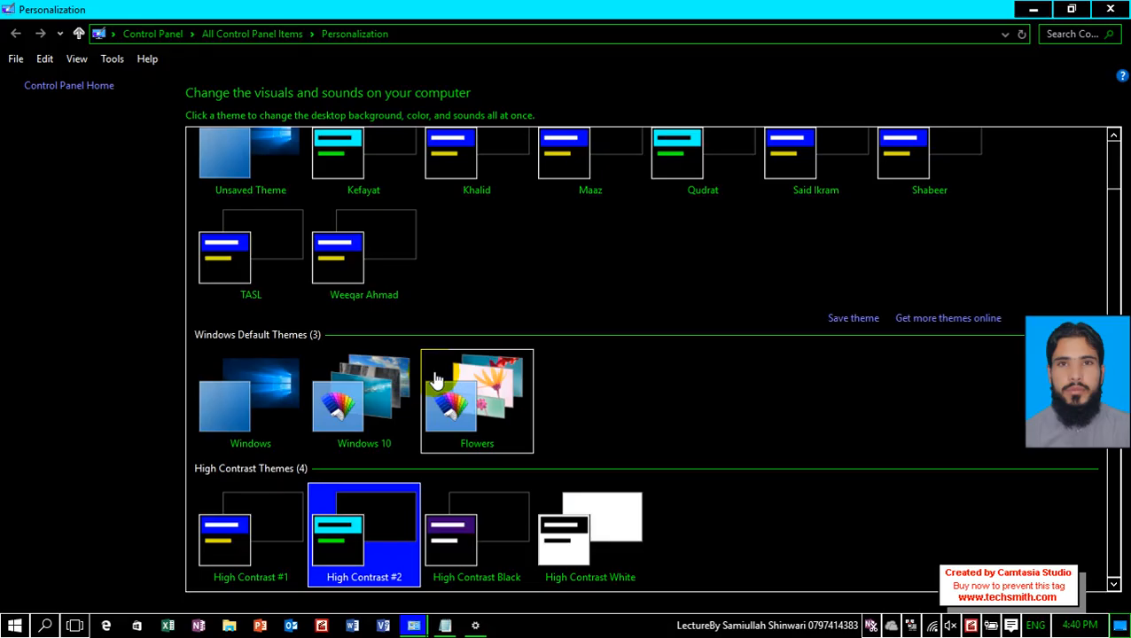
key("super+d")
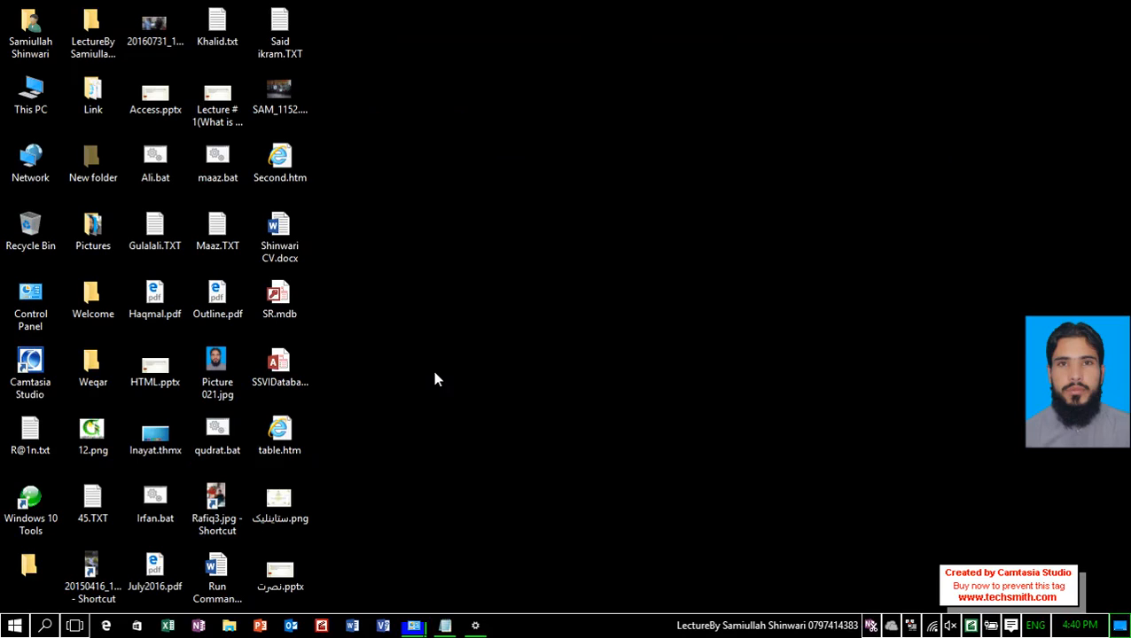
Reopen the theme settings from the desktop, restore the Unsaved Theme, and close the theme window.
right_click(572, 2)
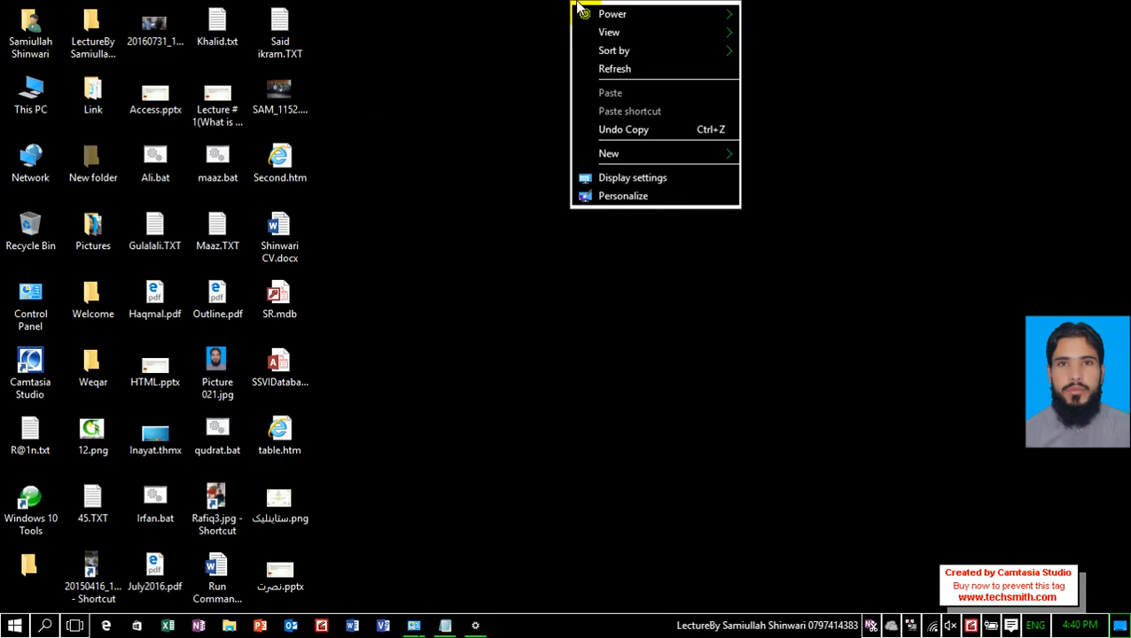
left_click(638, 196)
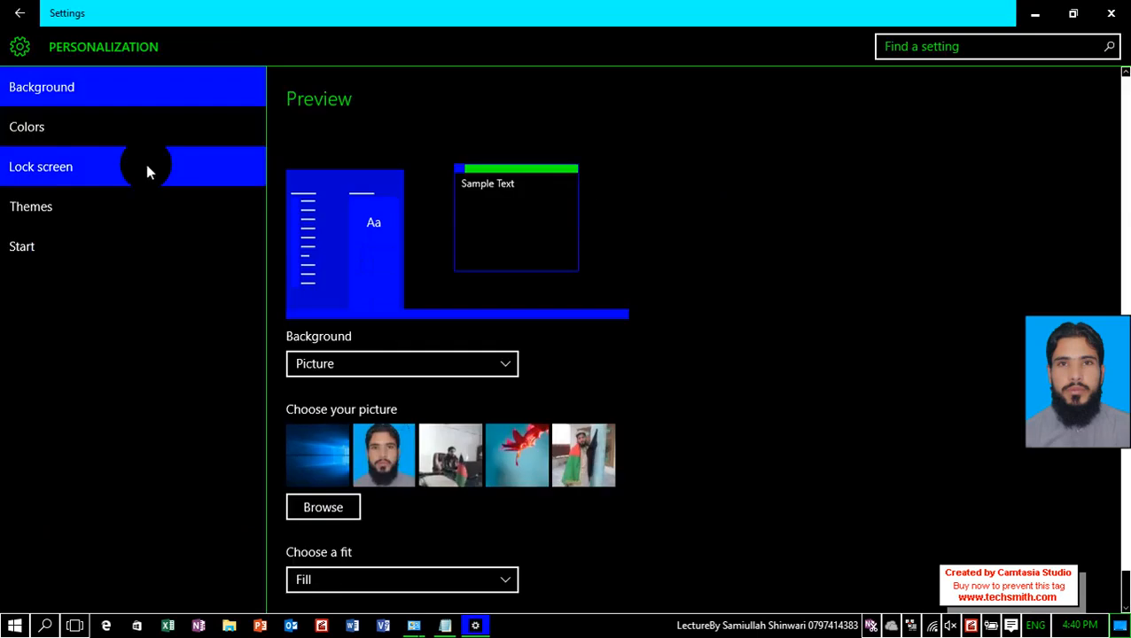
left_click(75, 206)
left_click(341, 135)
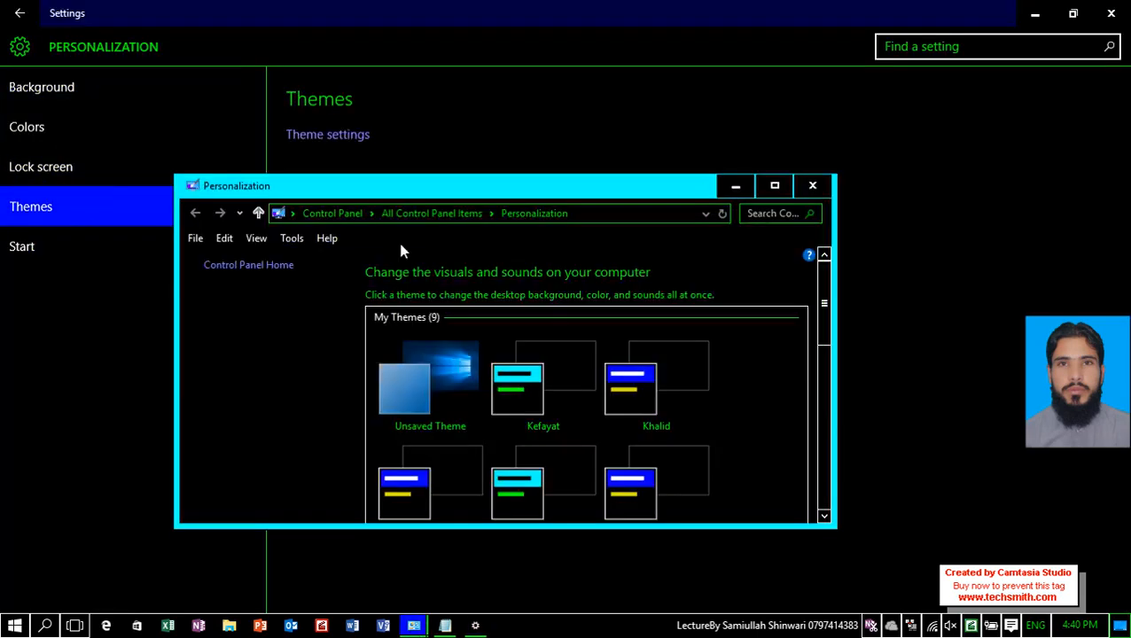
left_click(422, 387)
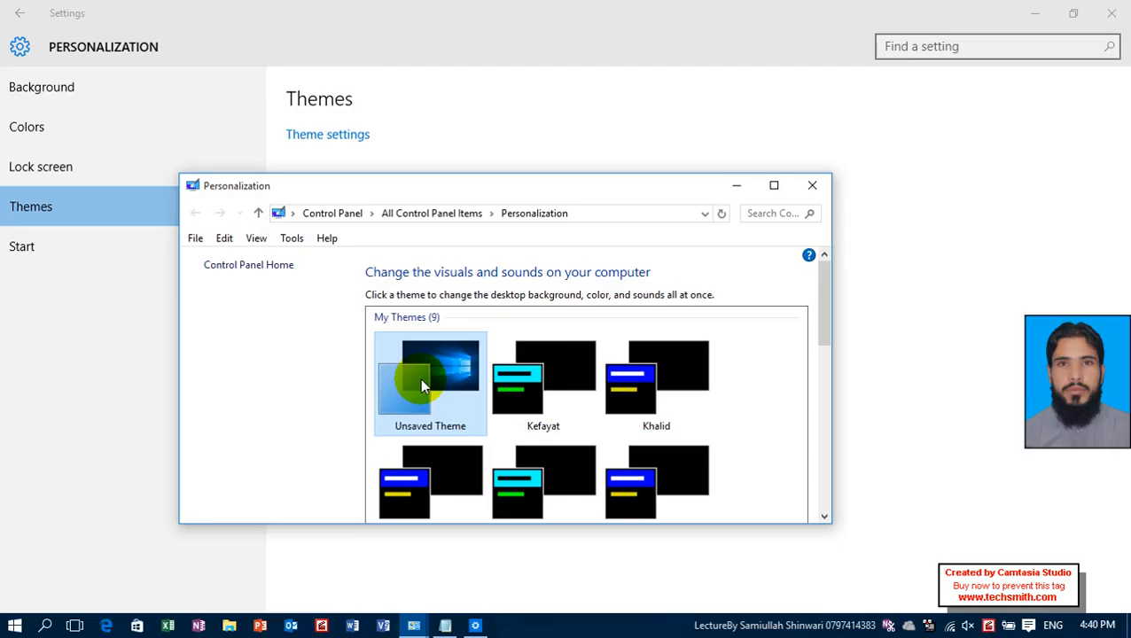
left_click(812, 185)
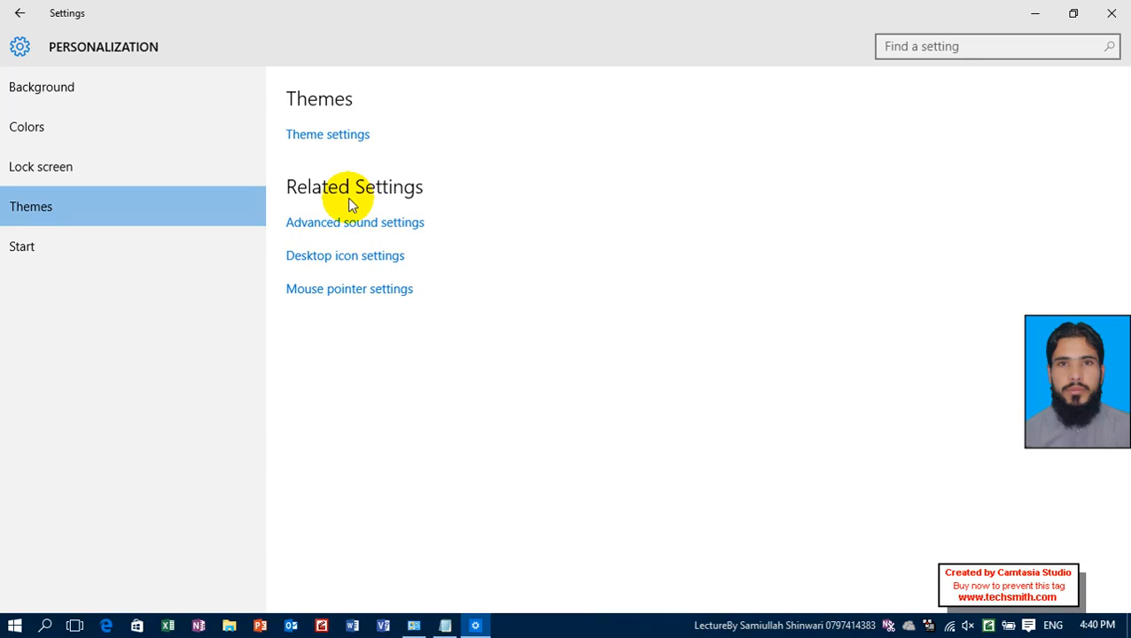
Open the advanced sound settings and examine the playback devices, selecting Speakers.
left_click(351, 226)
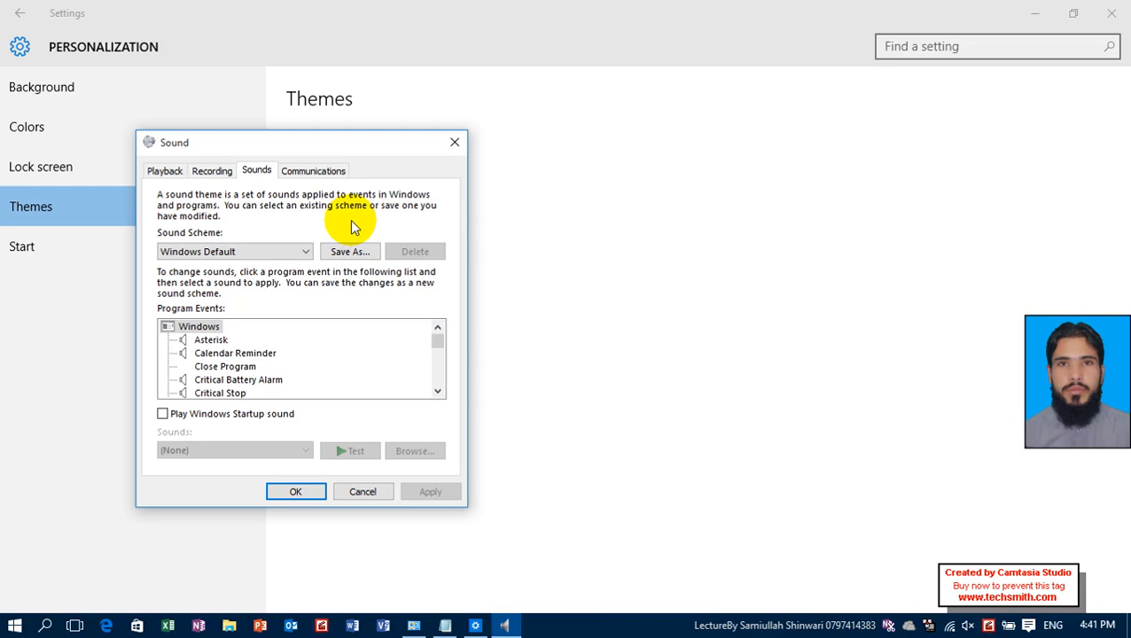
left_click_drag(214, 152, 649, 49)
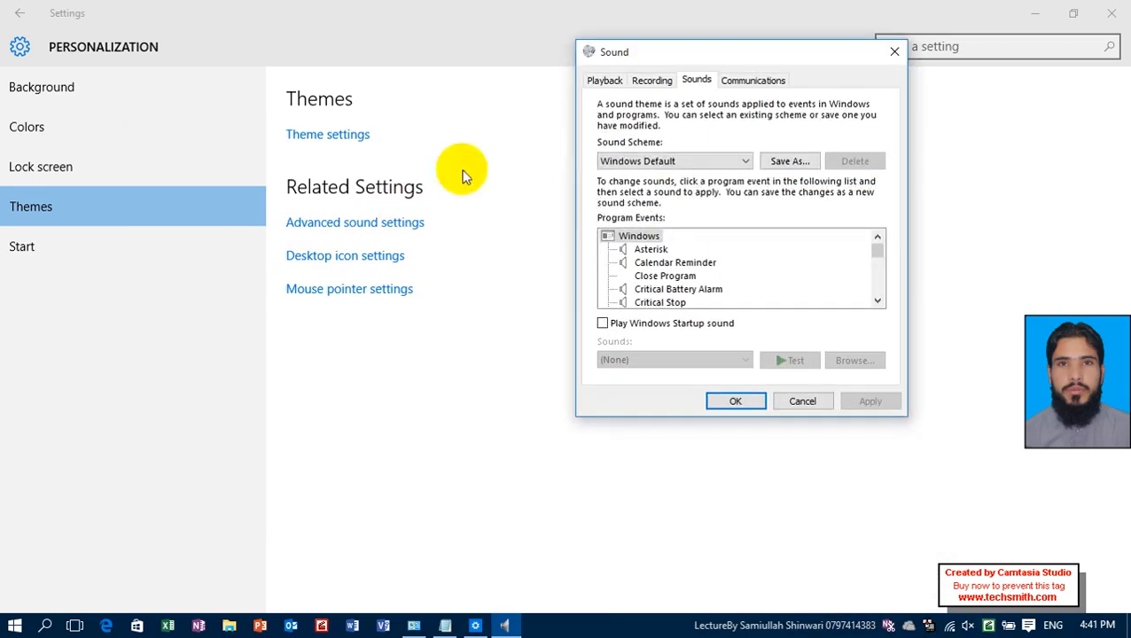
left_click(615, 83)
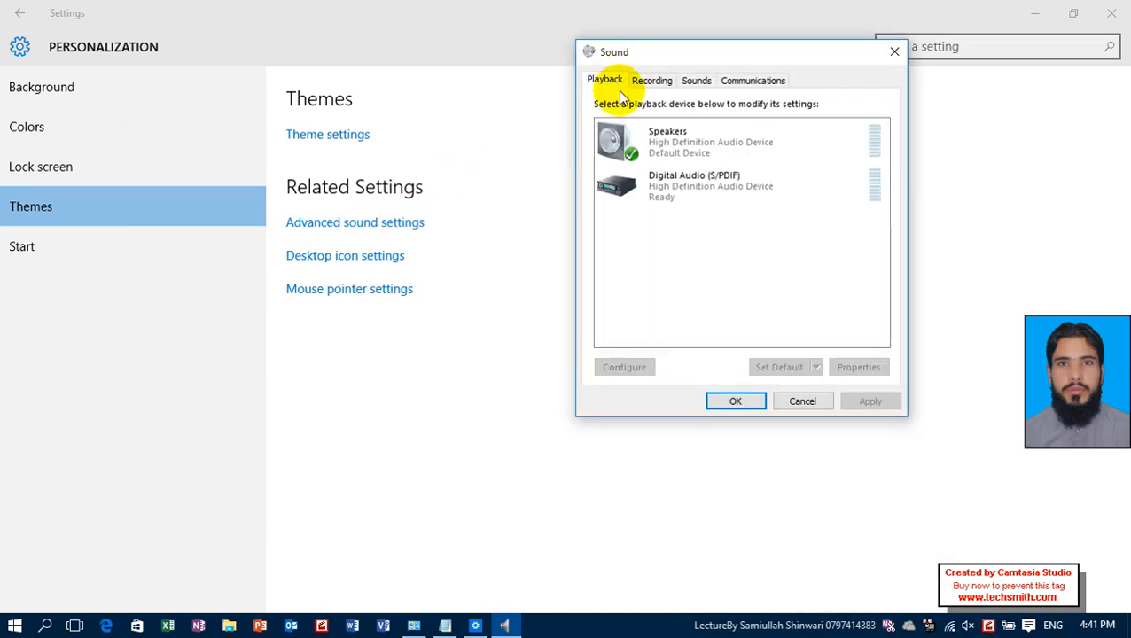
left_click(653, 136)
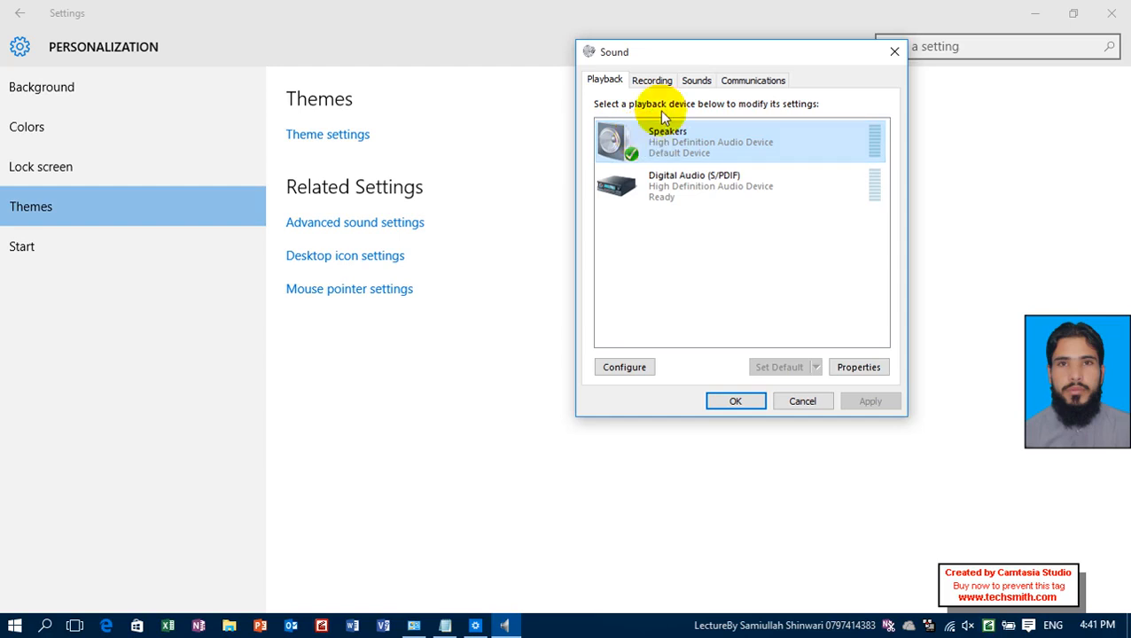
Examine the recording devices, comparing the default microphone with the unavailable one below it.
left_click(653, 81)
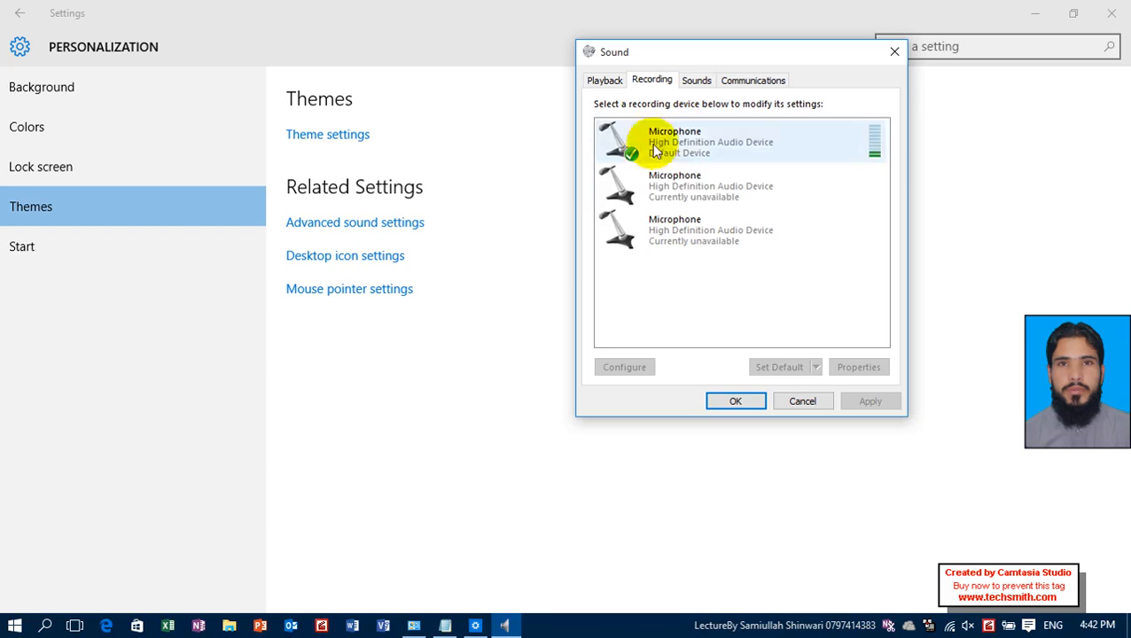
left_click(689, 188)
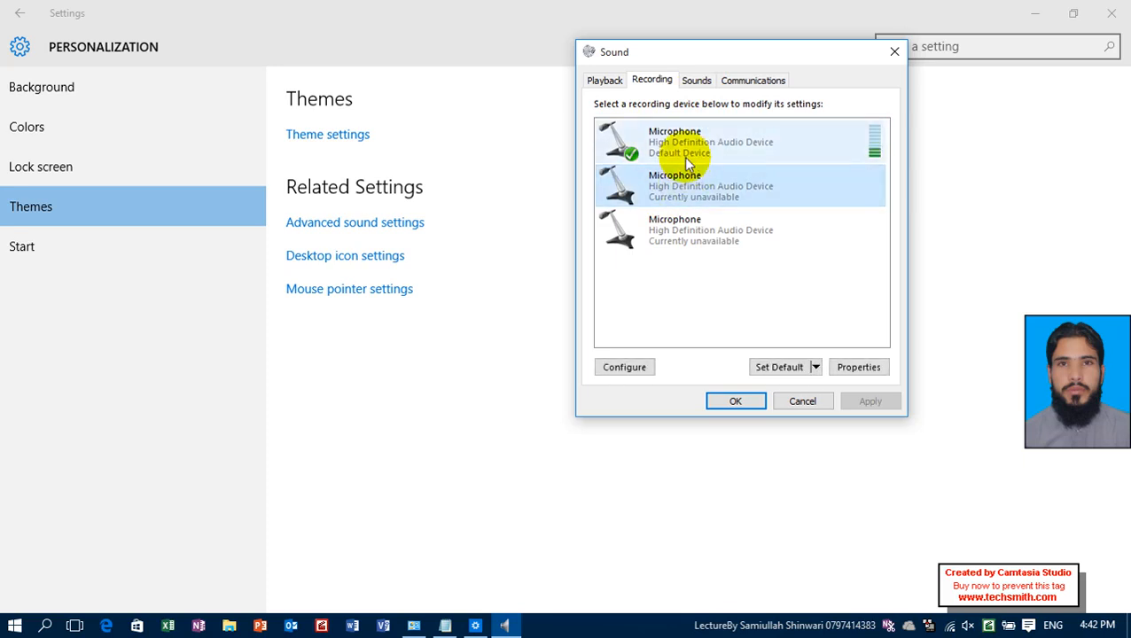
left_click(684, 154)
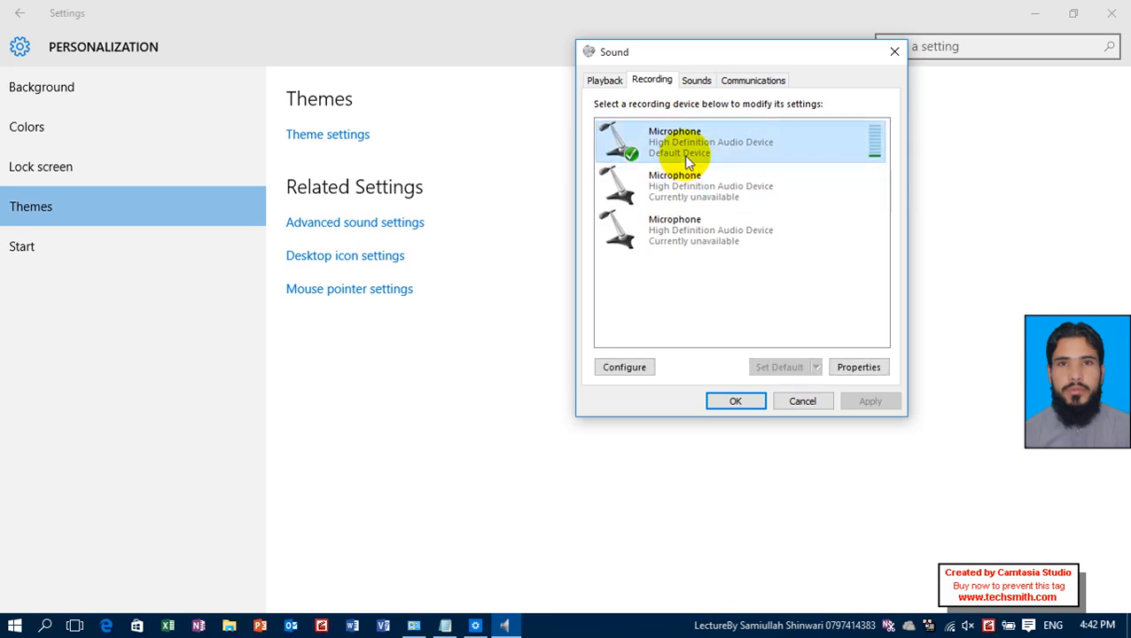
left_click(684, 188)
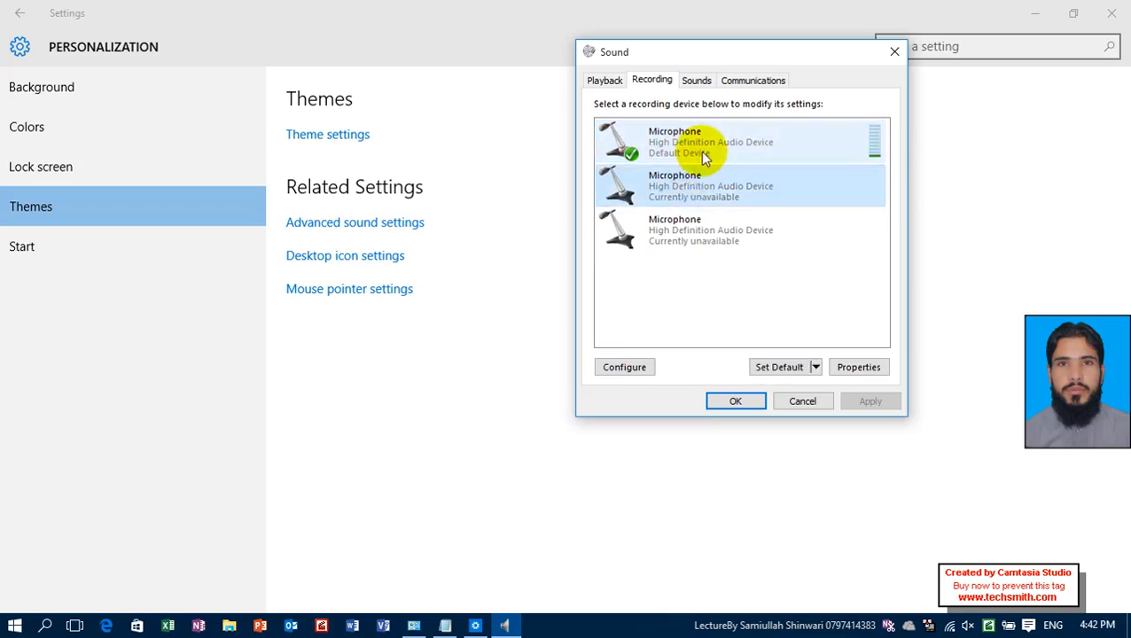
left_click(702, 155)
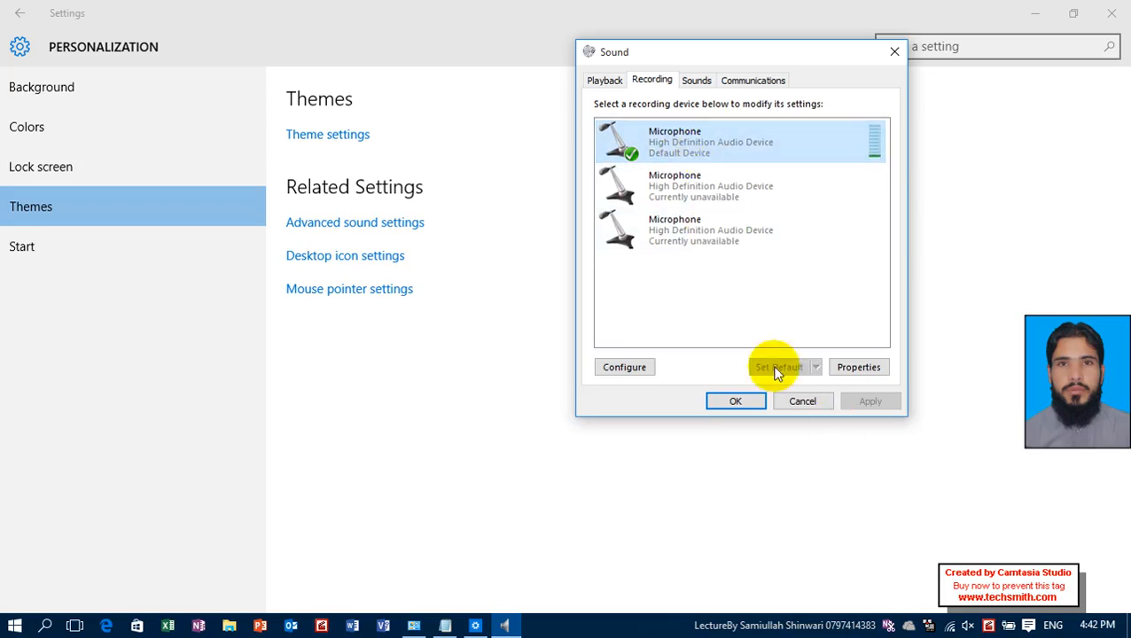
Unmute the system audio, and assign Alarm07.wav to the Menu Pop-up program event, testing the sound and applying it.
left_click(697, 80)
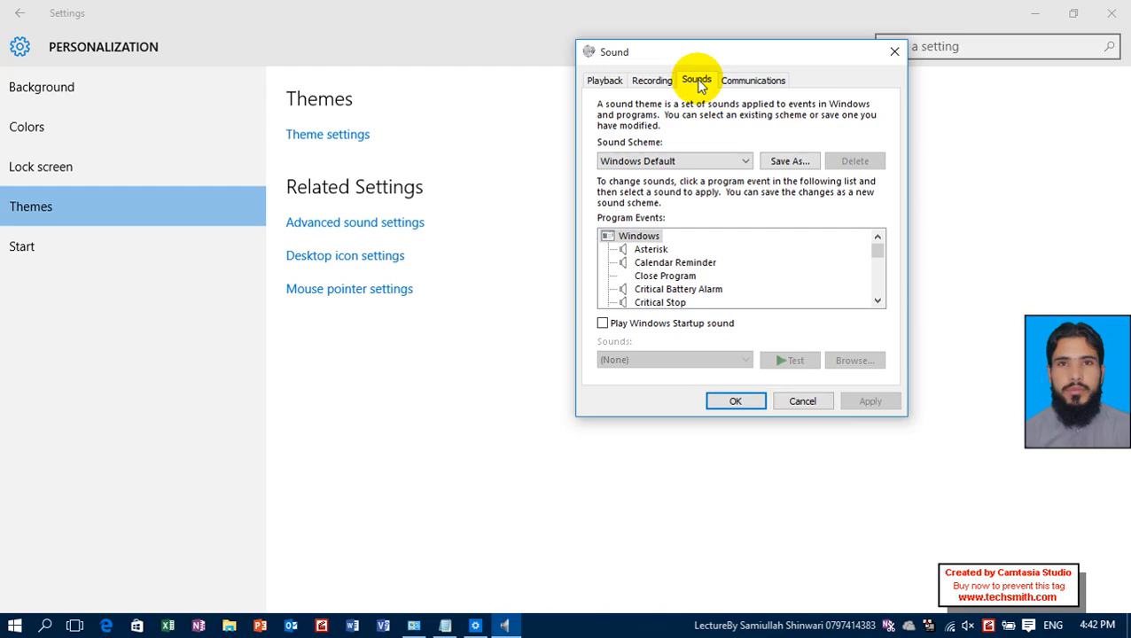
left_click(661, 276)
scroll(664, 282, "down", 5)
scroll(666, 280, "up", 6)
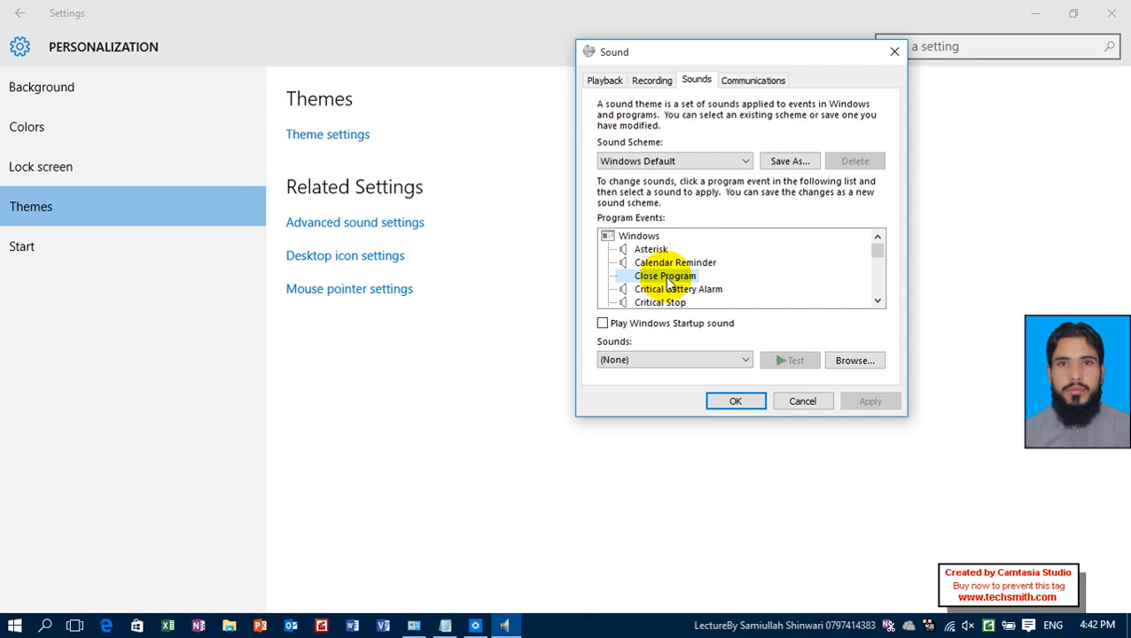
scroll(666, 277, "down", 4)
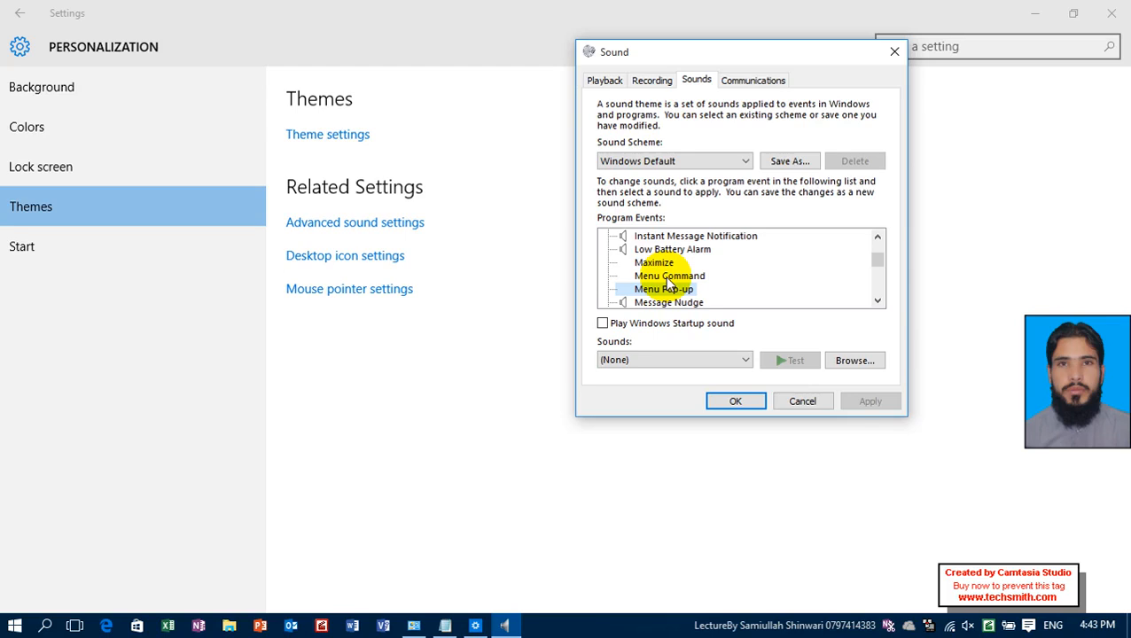
key("XF86AudioMute")
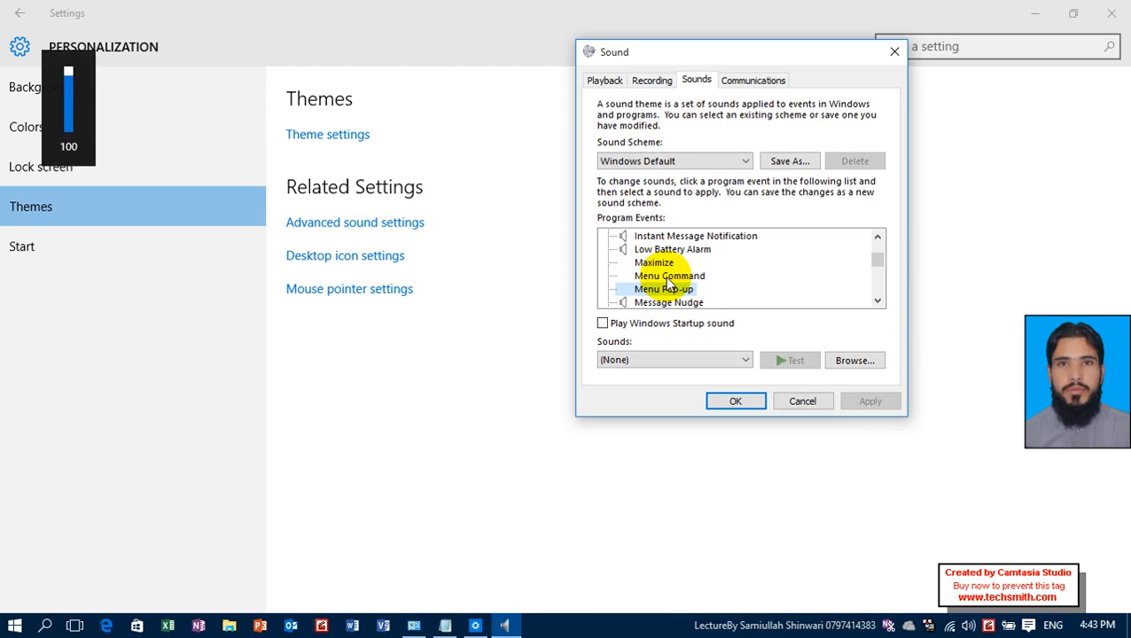
left_click(659, 363)
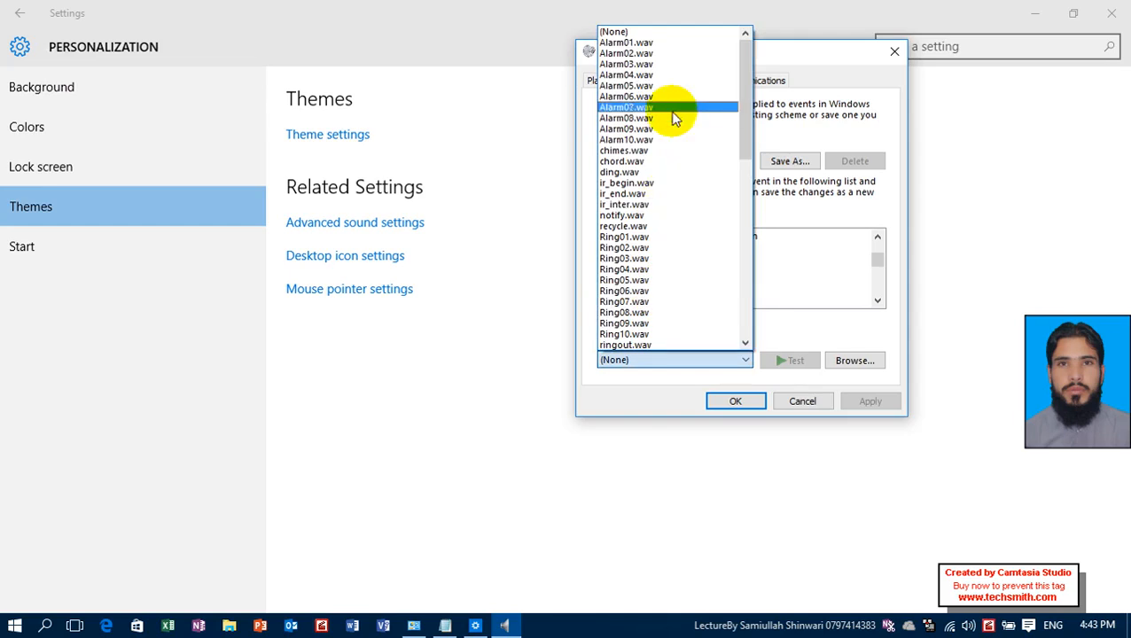
left_click(674, 108)
left_click(792, 364)
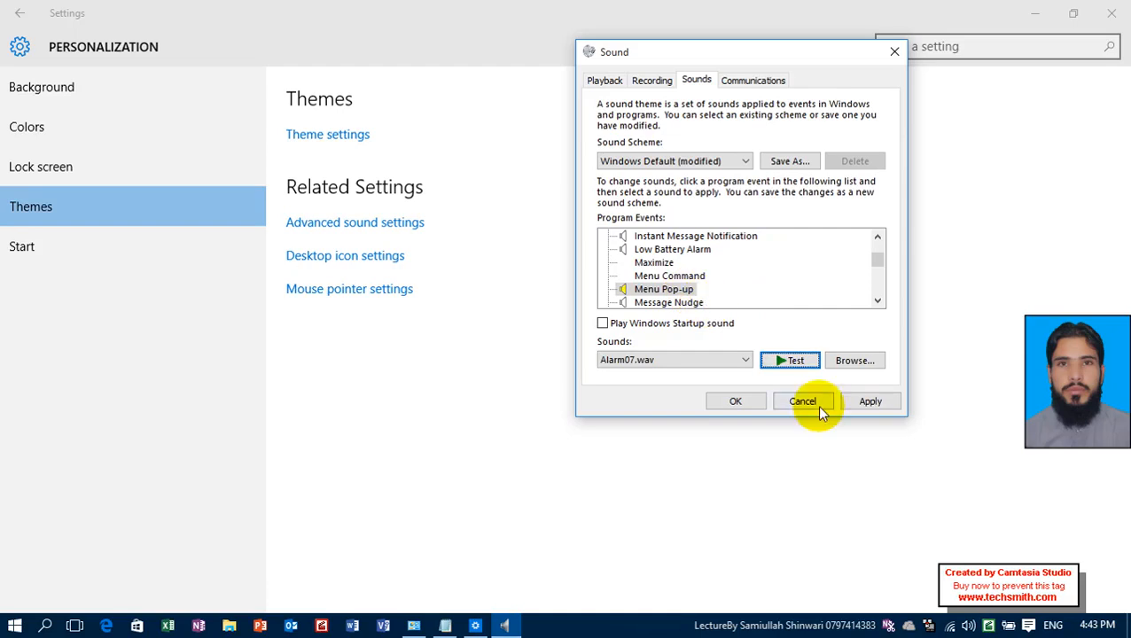
left_click(865, 406)
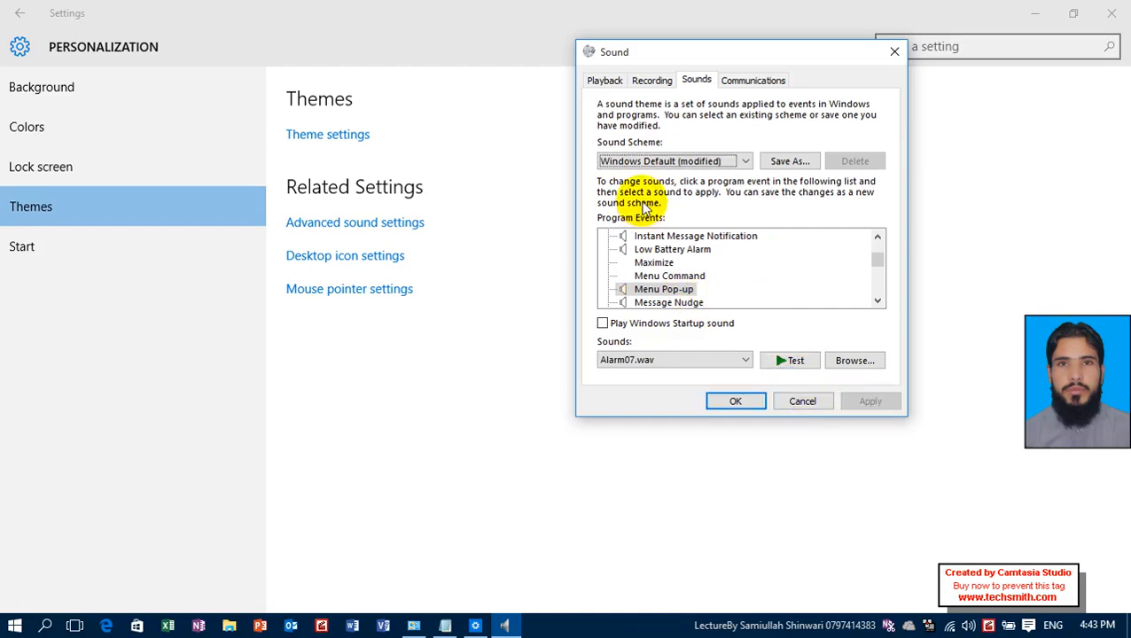
Show the desktop and open its context menu several times to try out the Menu Pop-up sound.
key("super+d")
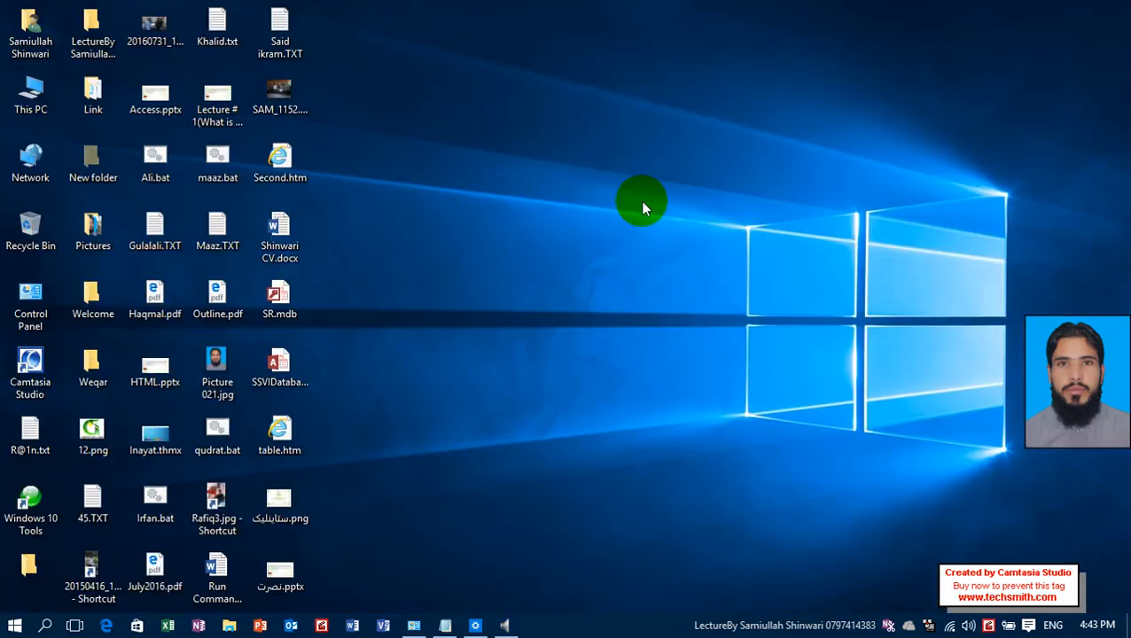
right_click(636, 67)
right_click(513, 63)
right_click(490, 64)
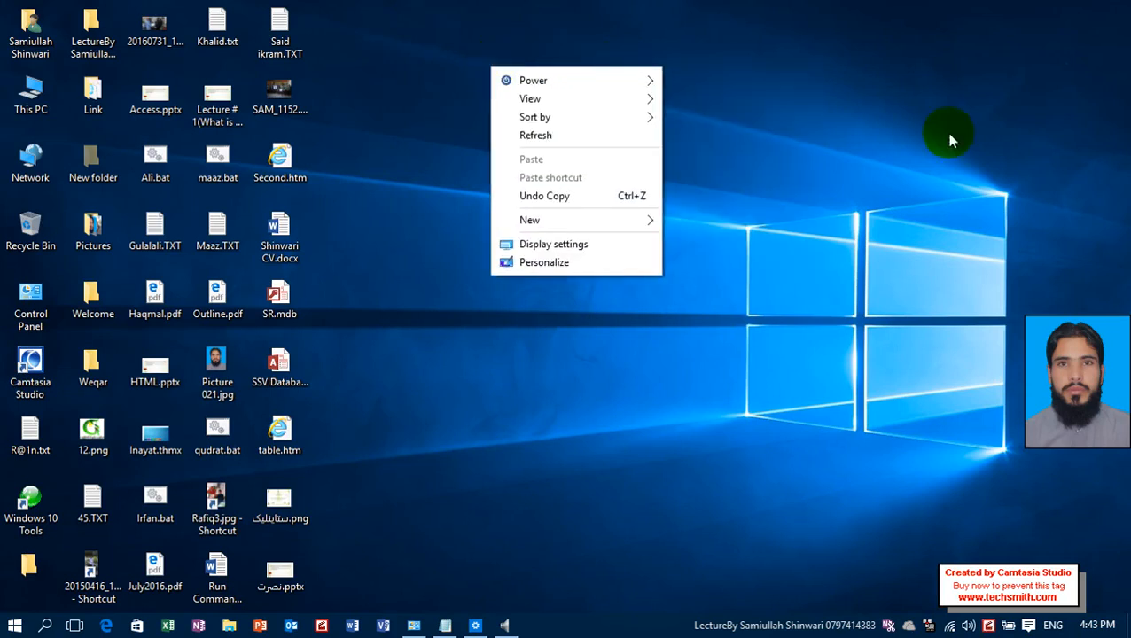
Return to the Sound dialog, set the Menu Pop-up event's sound to (None), and apply the change.
left_click(504, 625)
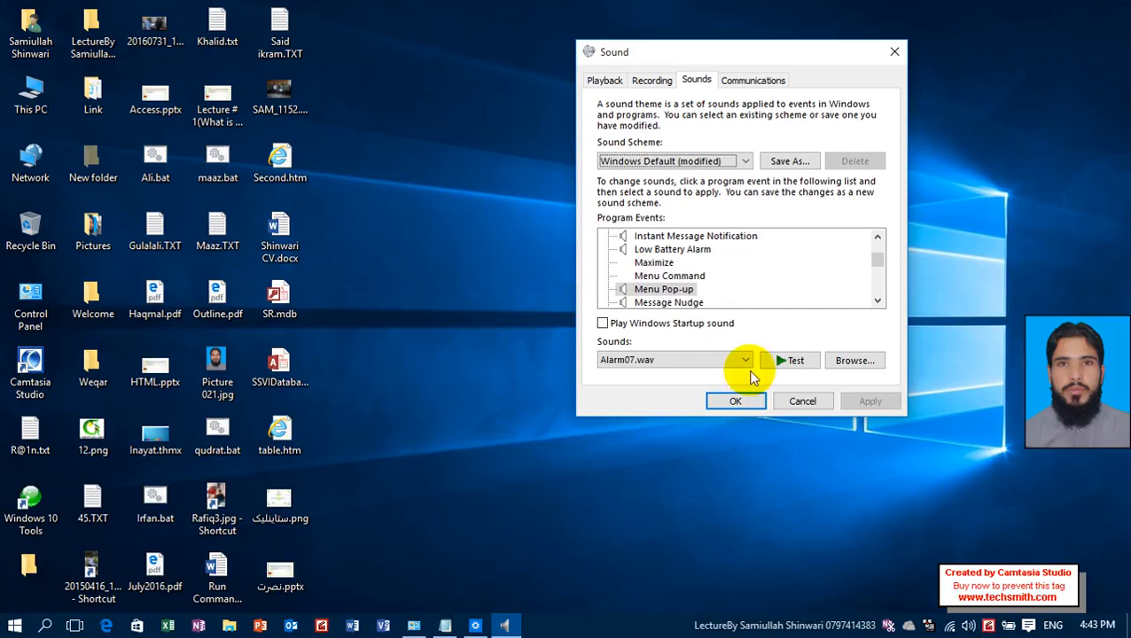
left_click(859, 363)
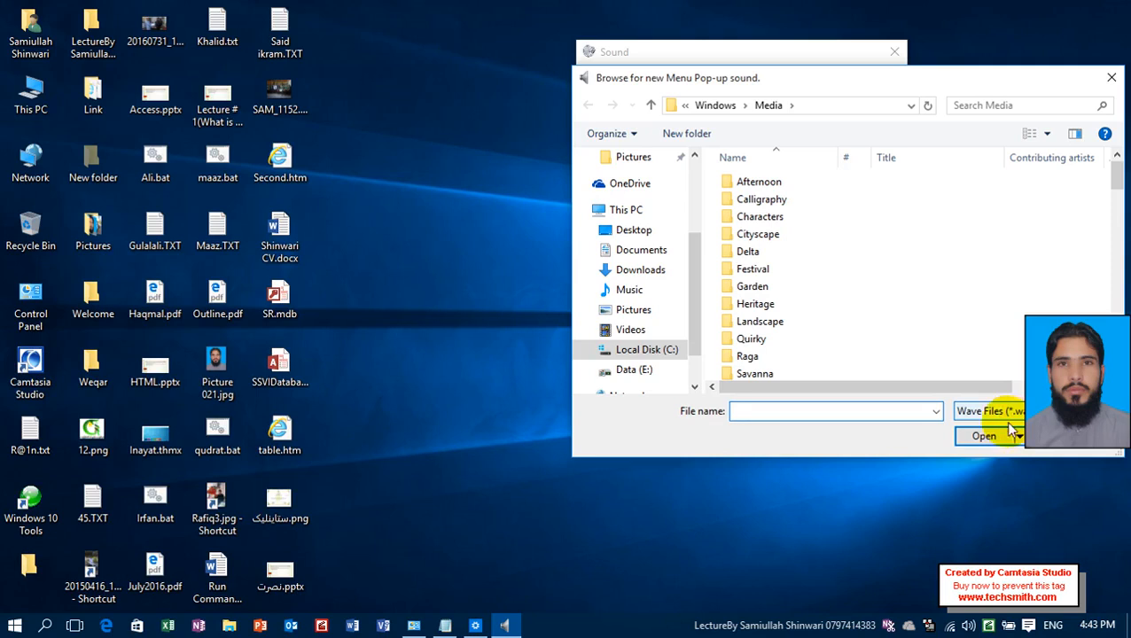
left_click(982, 436)
left_click(714, 359)
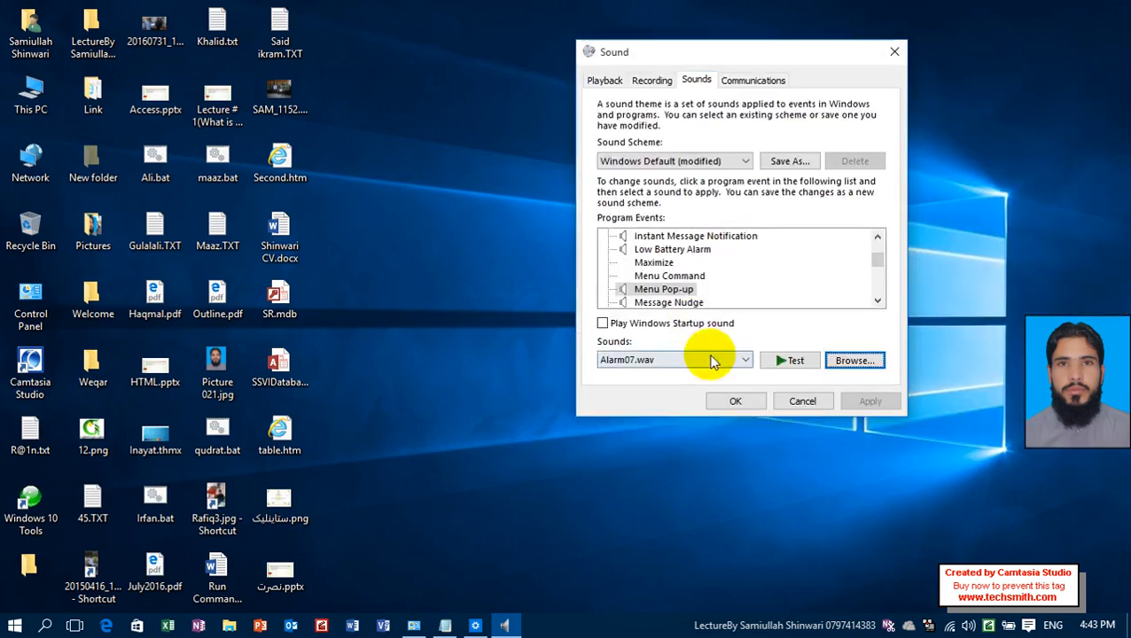
scroll(743, 115, "up", 3)
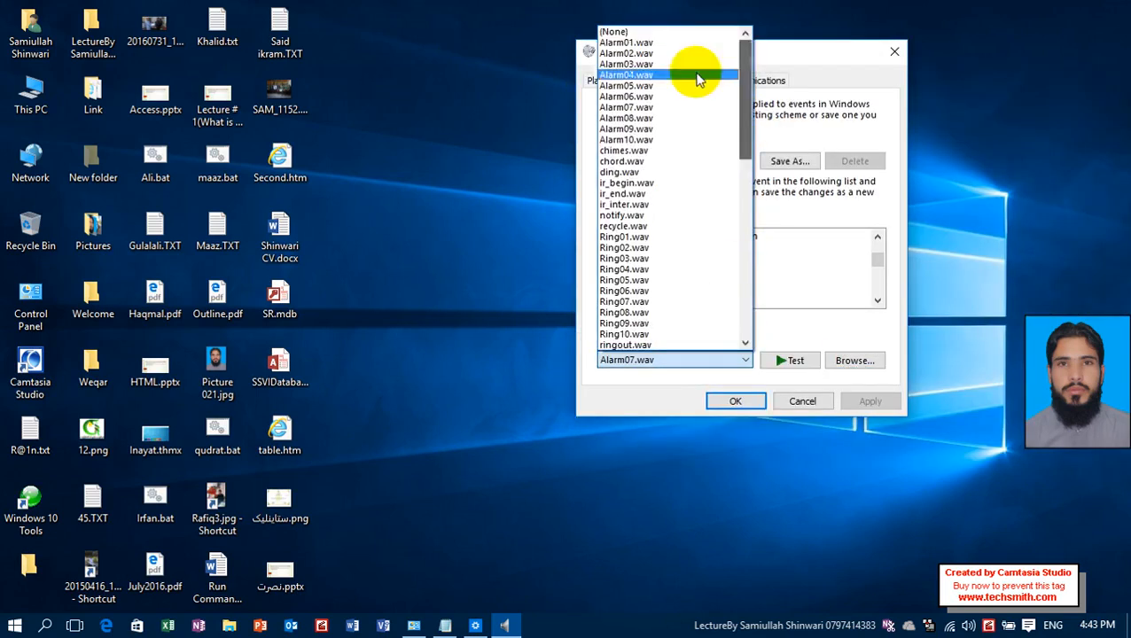
left_click(684, 33)
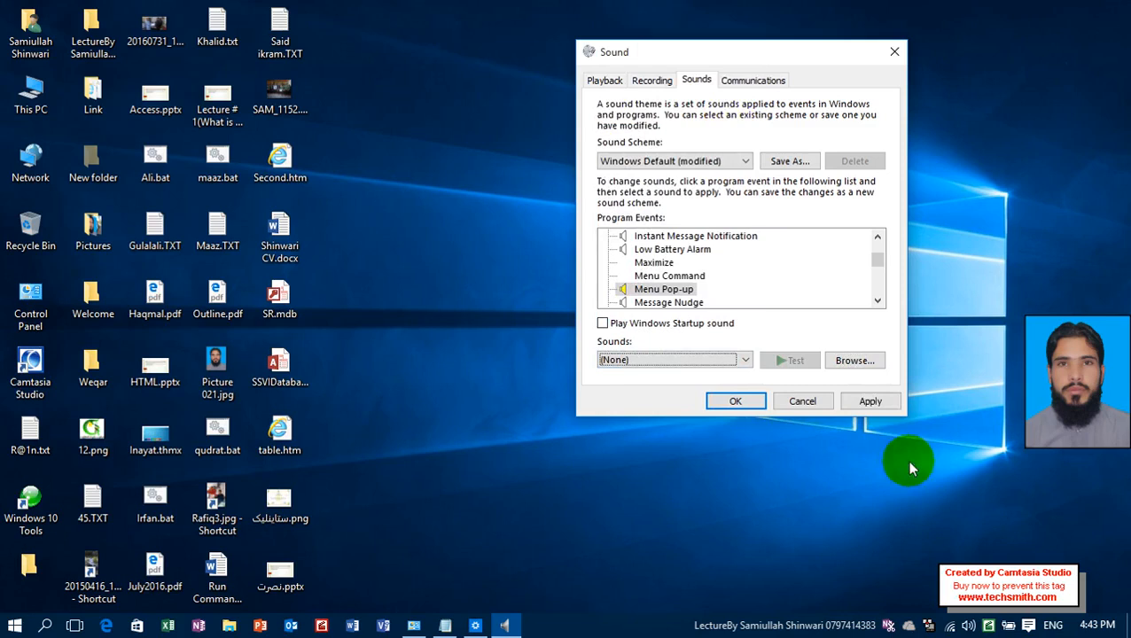
left_click(886, 400)
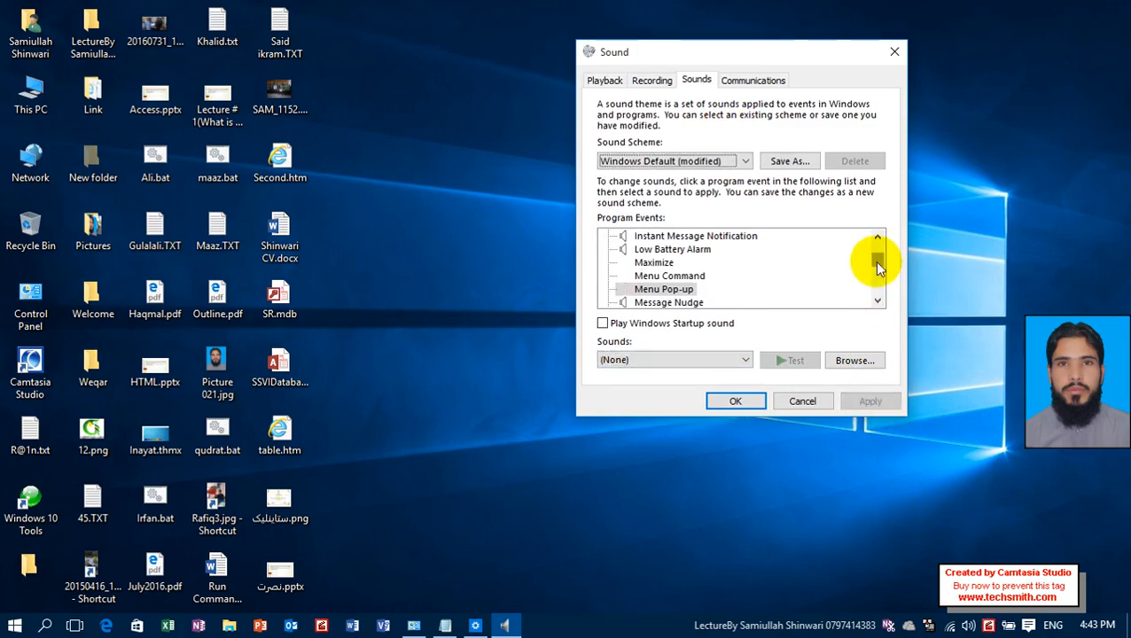
Look through the program events, including Calendar Reminder, and review the Communications options before closing the Sound dialog.
mouse_move(877, 264)
left_mouse_down()
mouse_move(879, 294)
mouse_move(878, 266)
left_mouse_up()
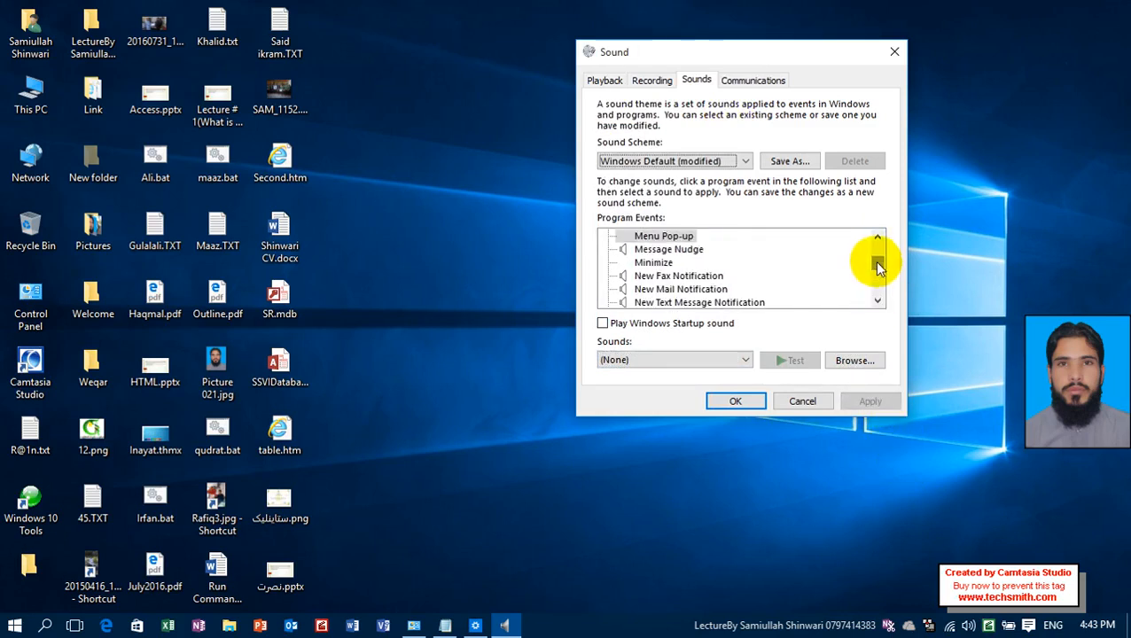
scroll(778, 255, "up", 5)
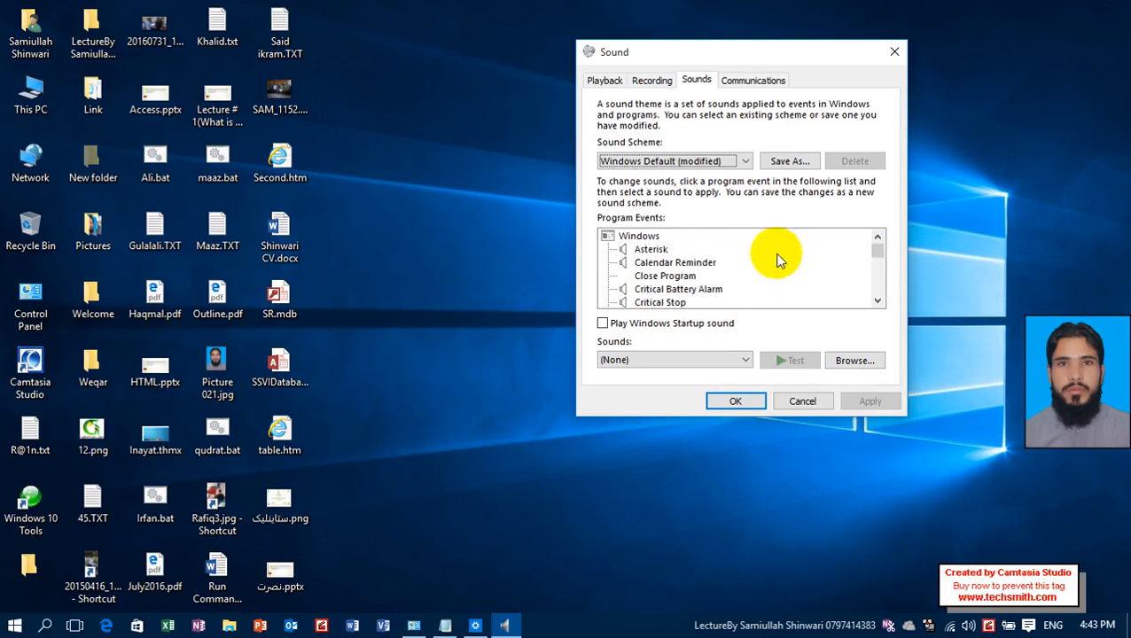
left_click(673, 264)
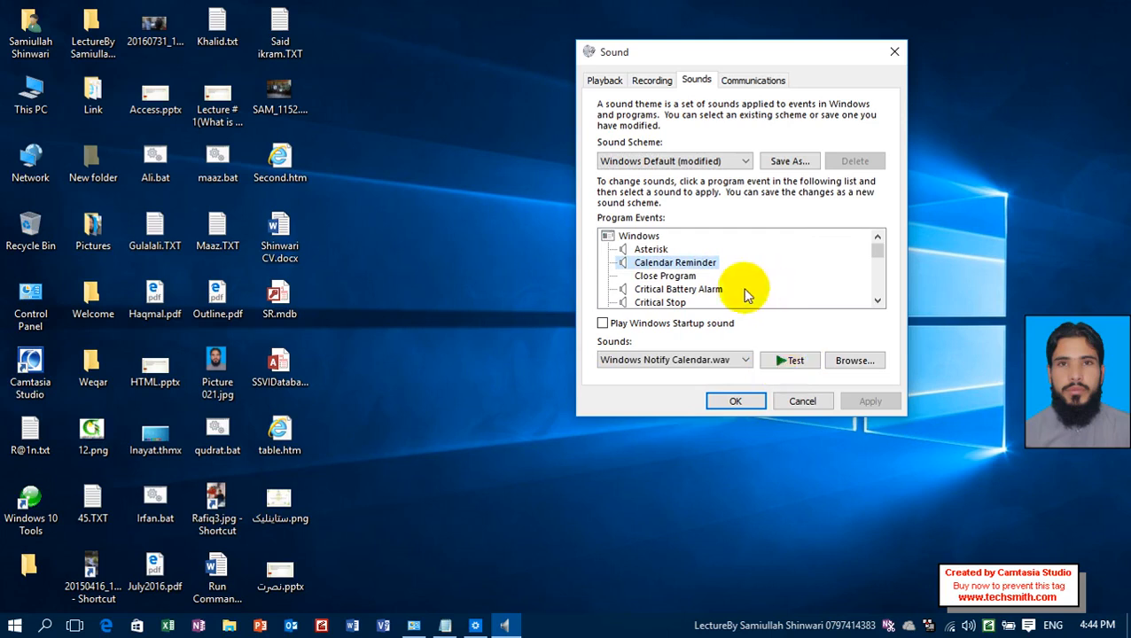
left_click(749, 81)
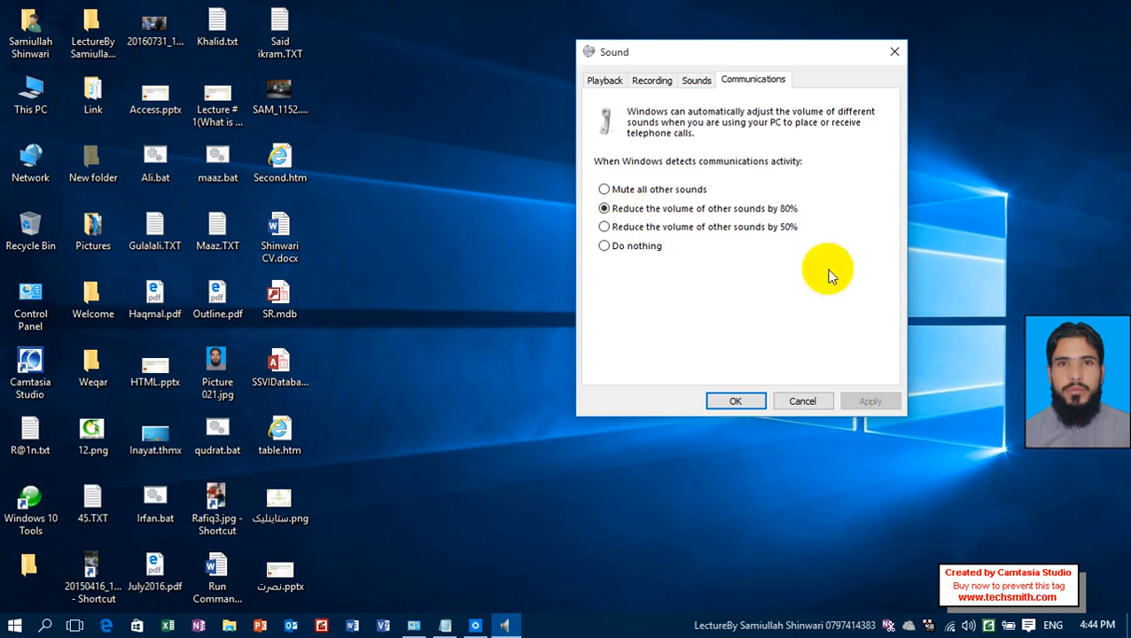
left_click(736, 400)
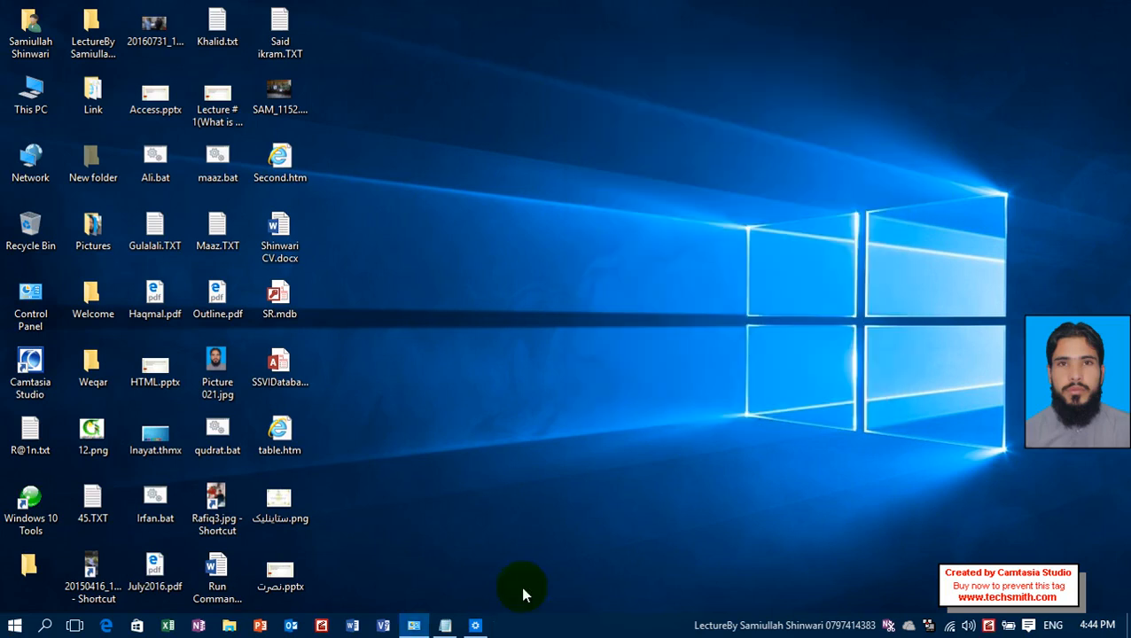
Open Desktop Icon Settings from the Themes page, closing Settings, and move the dialog clear of the desktop icons.
mouse_move(479, 624)
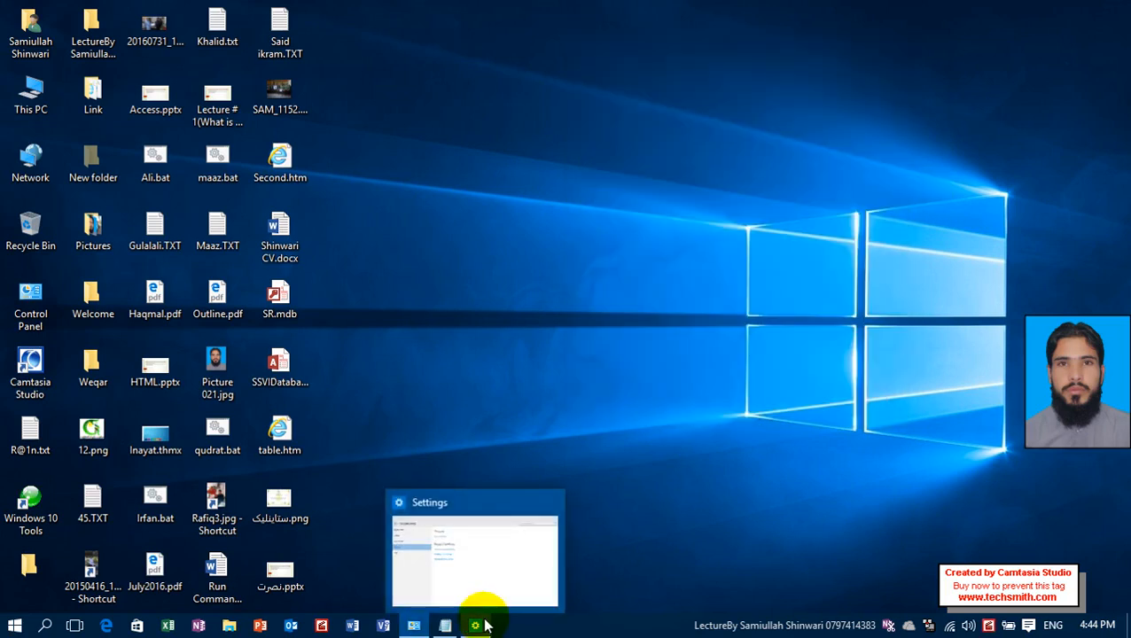
left_click(479, 625)
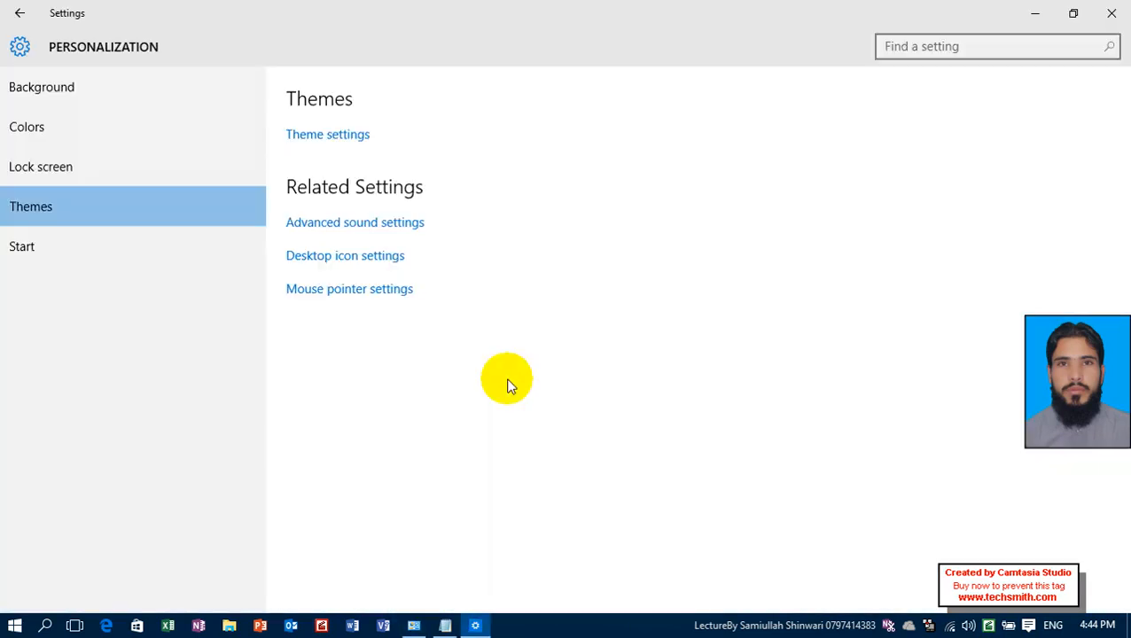
left_click(374, 258)
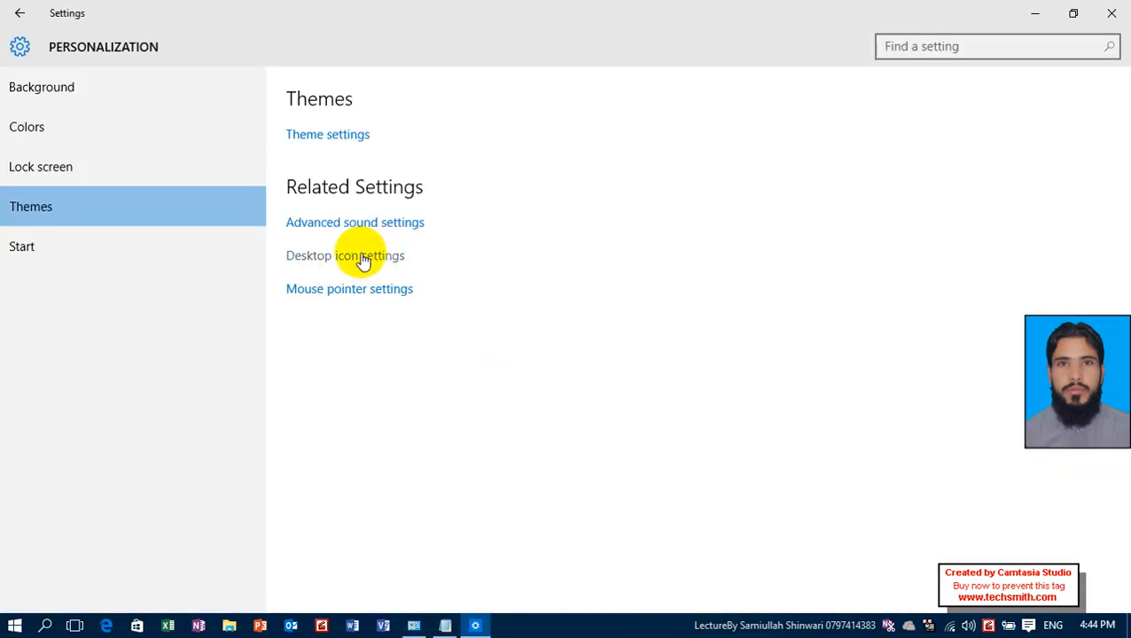
left_click(1119, 10)
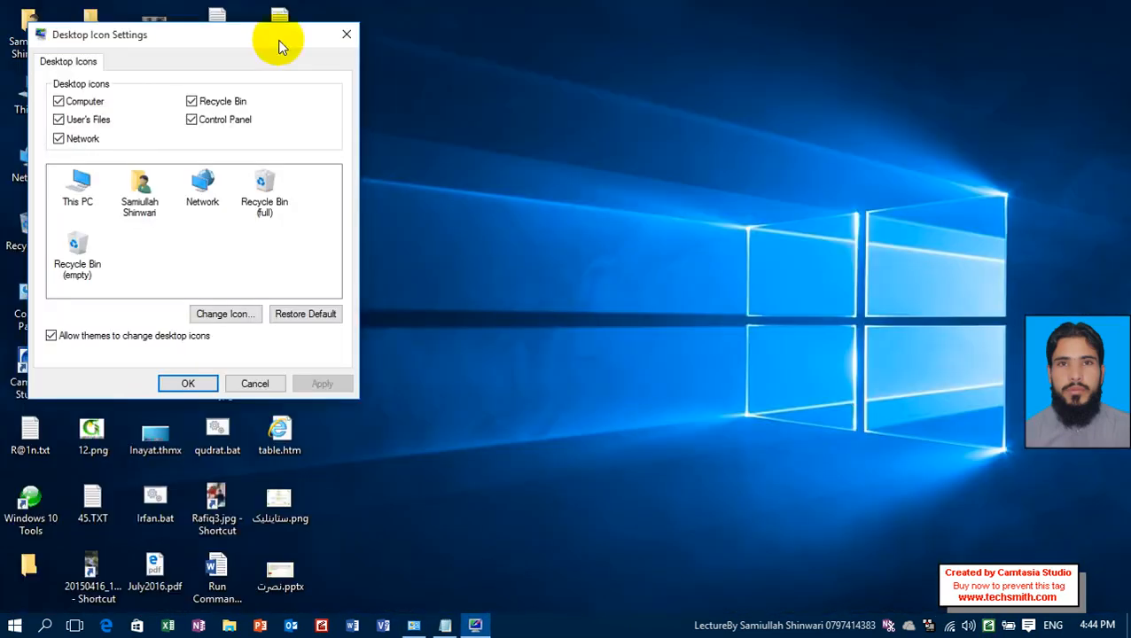
left_click_drag(277, 42, 792, 86)
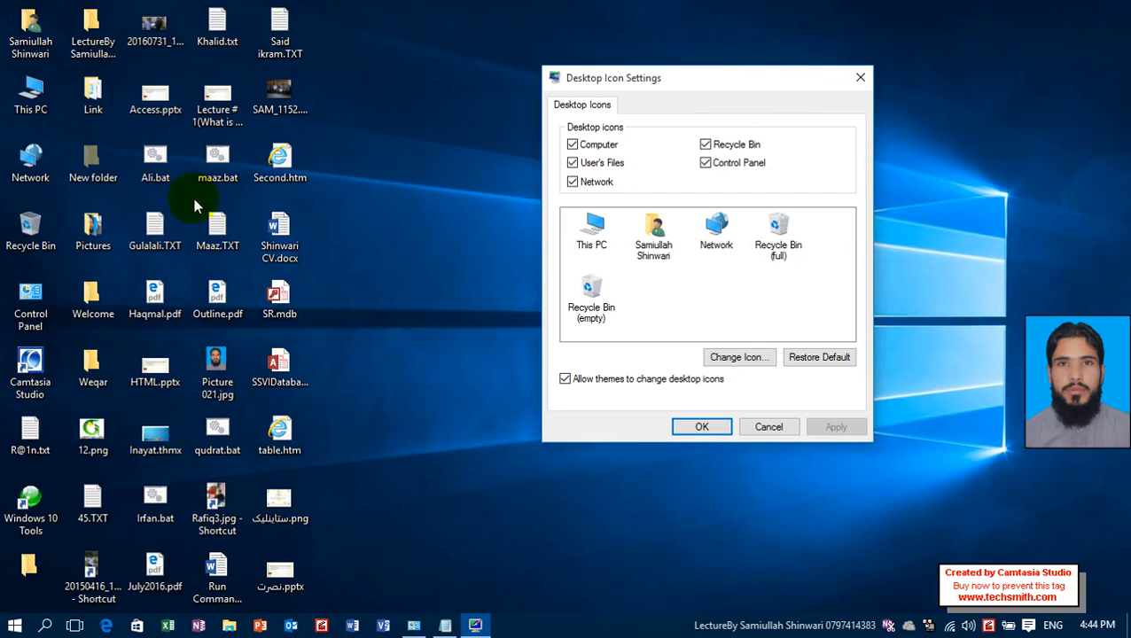
Hide the Computer icon from the desktop and apply, and show it again with the change applied.
left_click(31, 93)
left_click(44, 173)
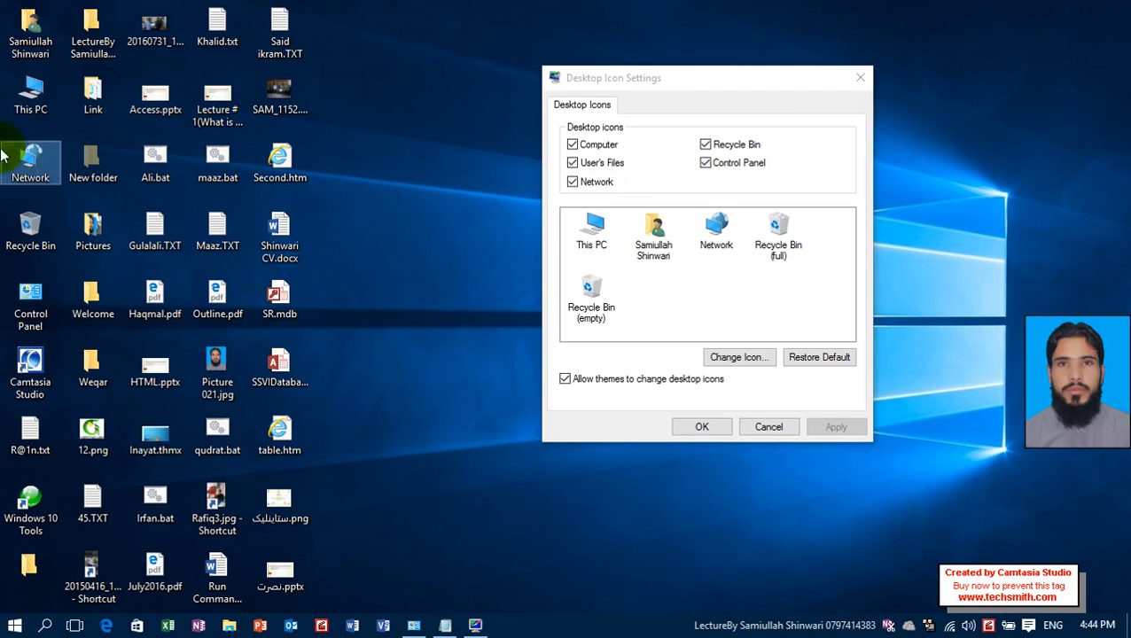
left_click(30, 102)
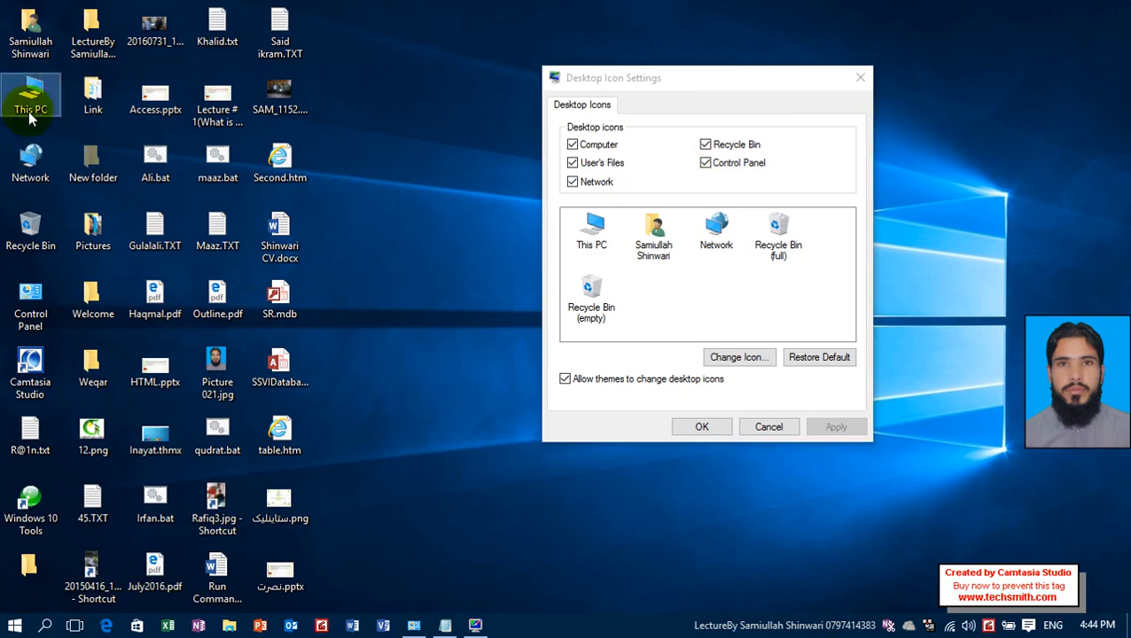
left_click(610, 147)
left_click(834, 426)
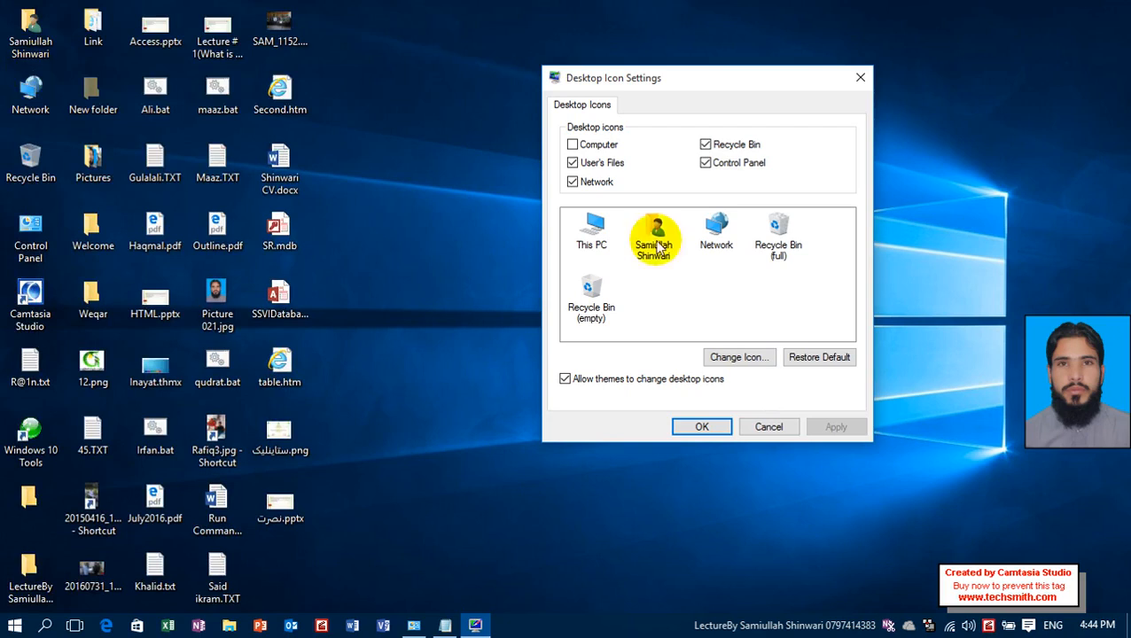
left_click(620, 147)
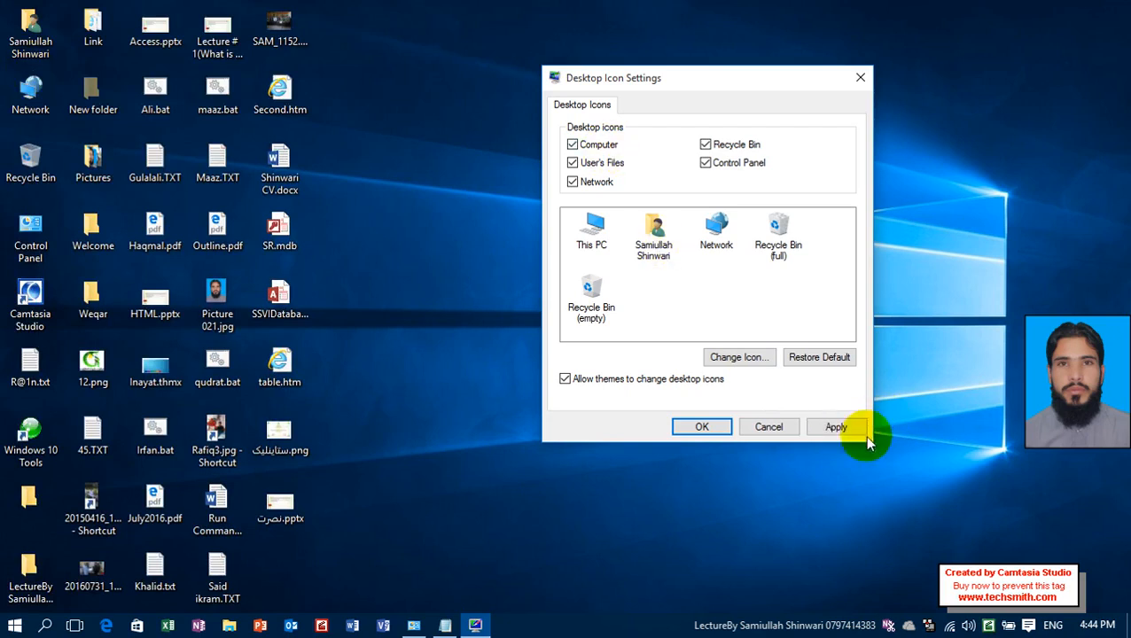
left_click(821, 427)
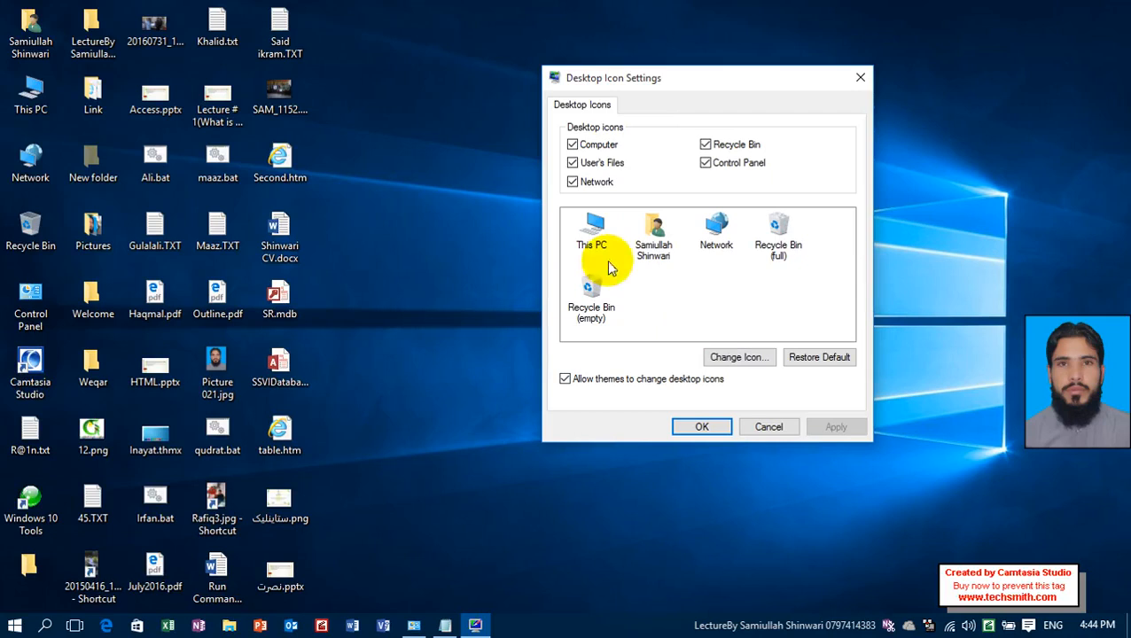
Change the user's files desktop icon to the green shield with a check mark and apply it.
left_click(30, 34)
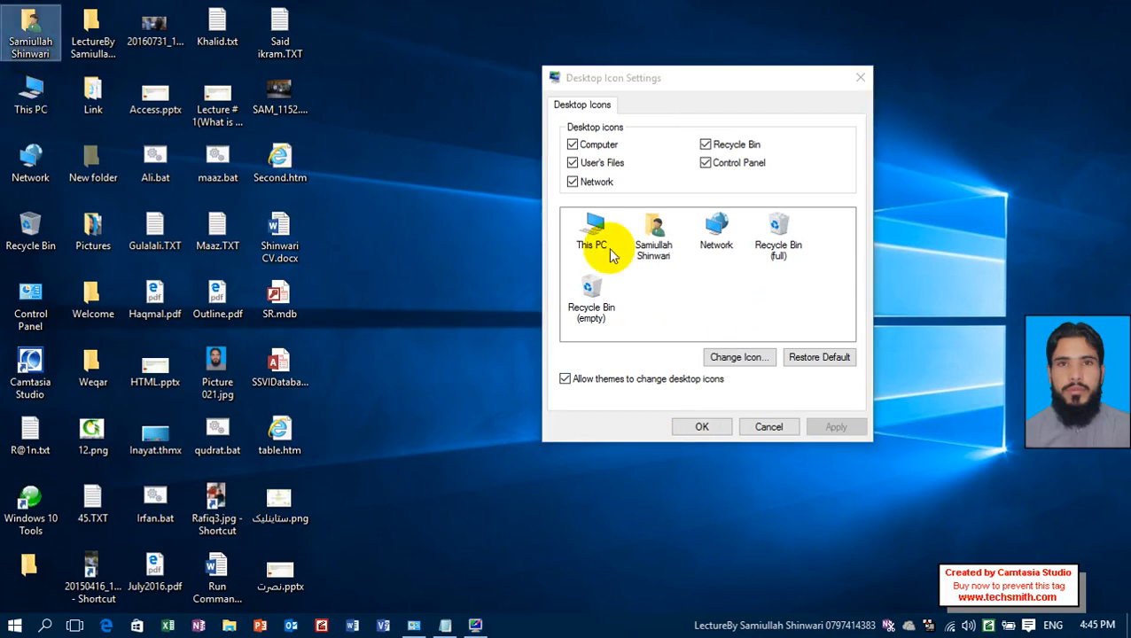
left_click(654, 233)
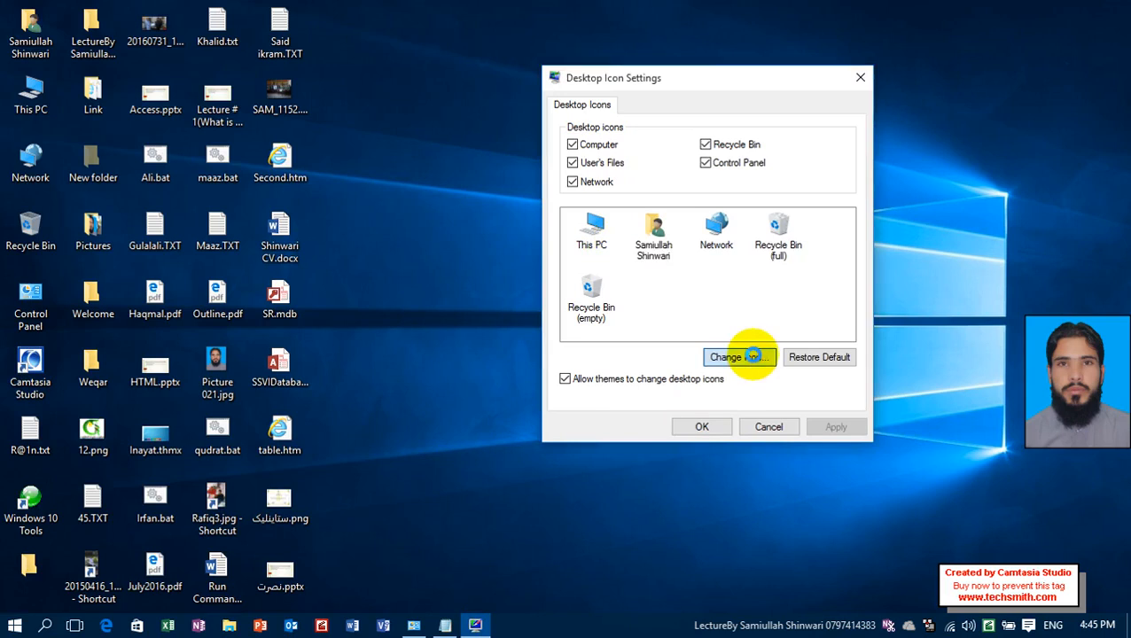
left_click(753, 359)
double_click(700, 293)
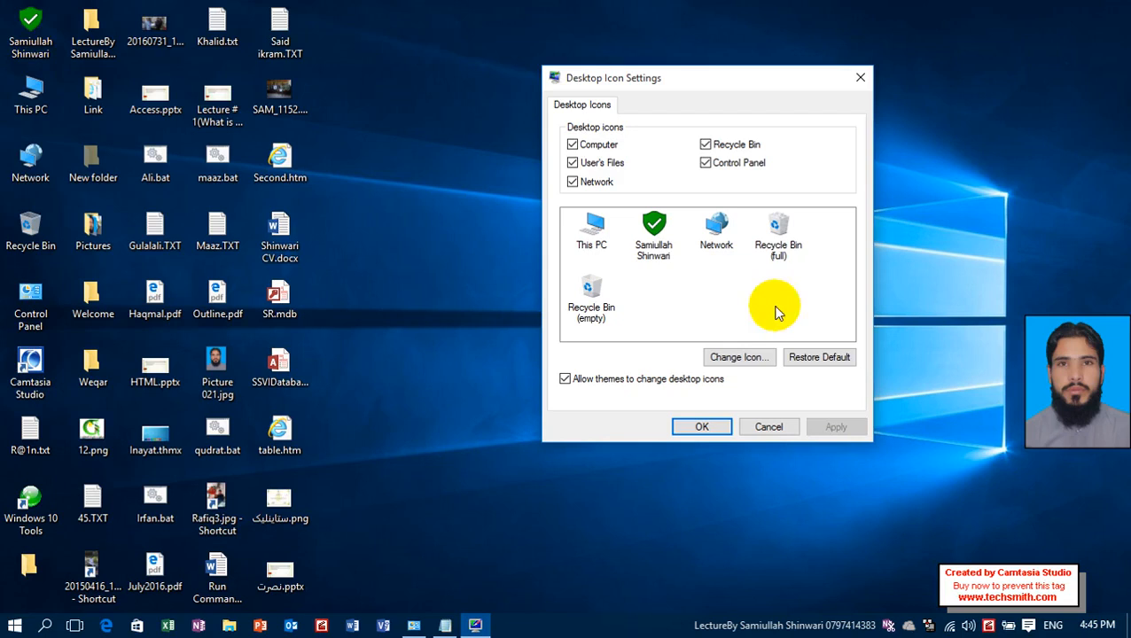
Restore the default icon for the user's files folder and apply the change.
left_click(671, 238)
left_click(824, 360)
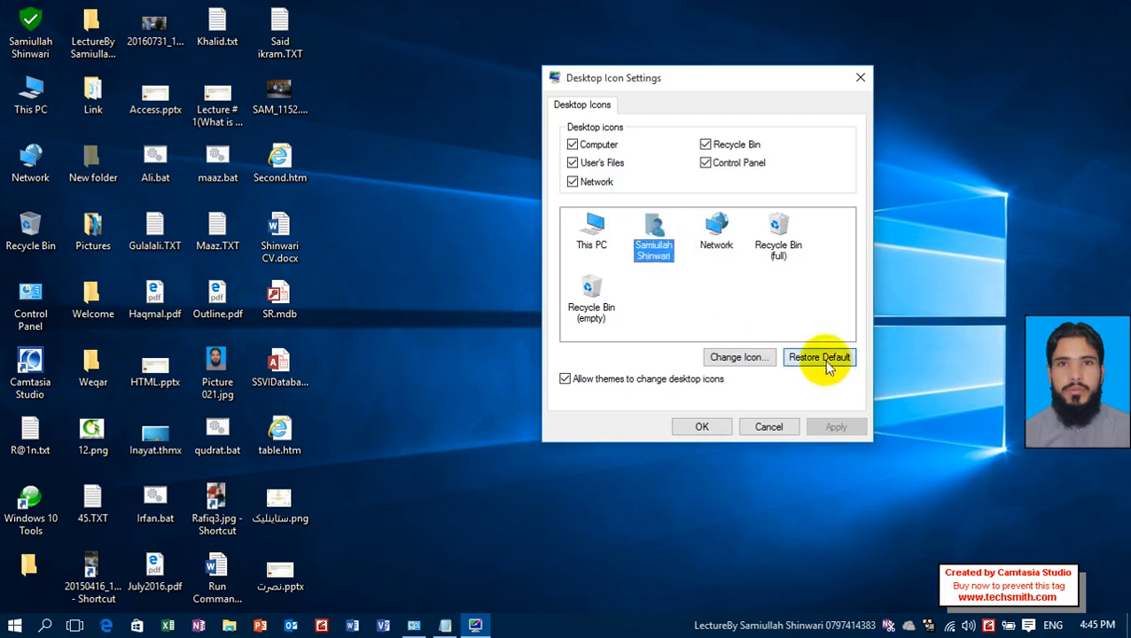
left_click(832, 430)
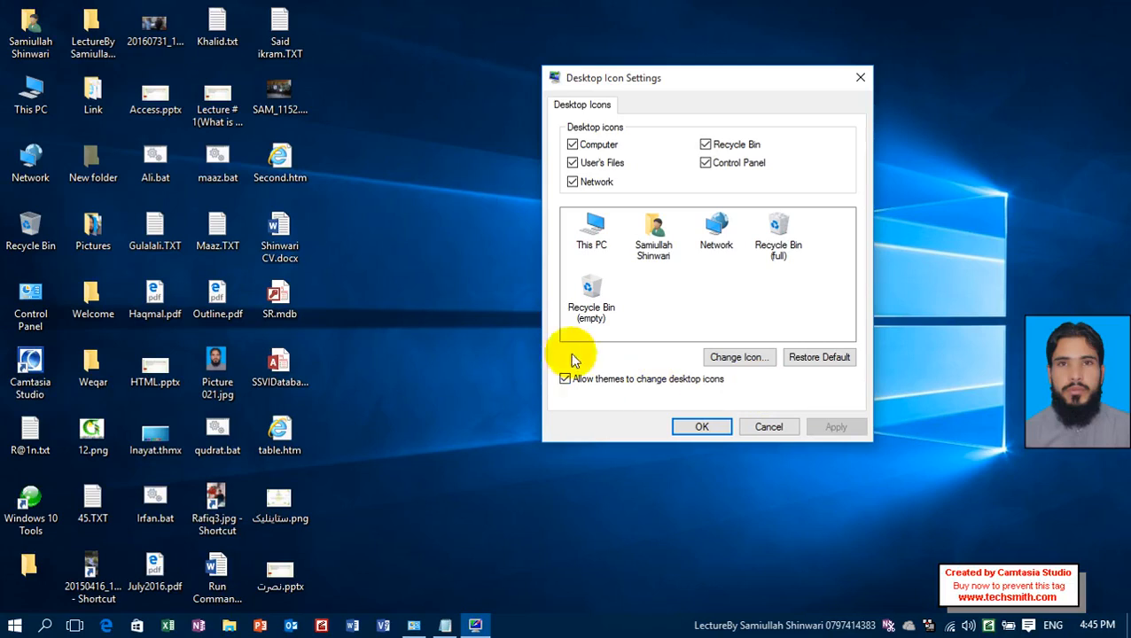
Change the This PC icon to the monitor with a crescent moon and apply it.
left_click(592, 244)
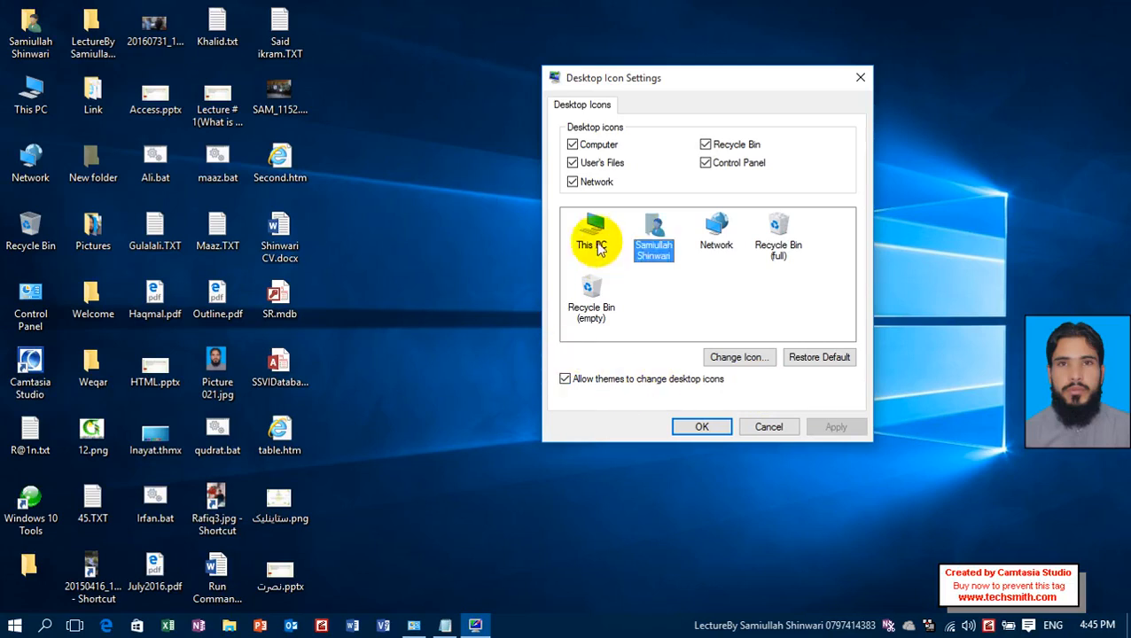
left_click(740, 357)
double_click(752, 256)
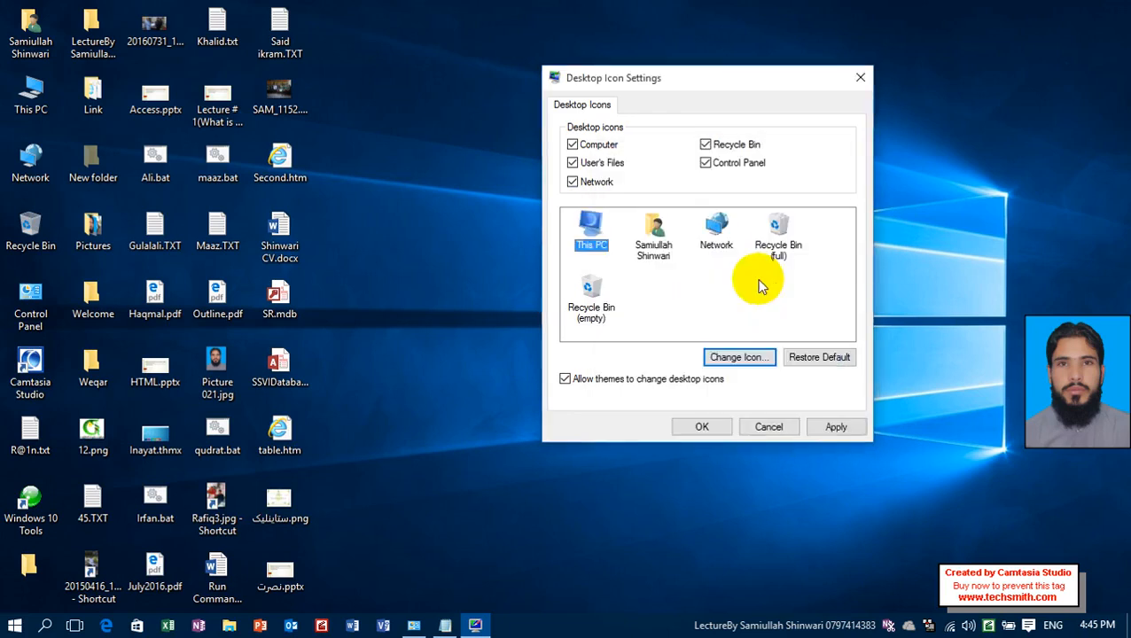
left_click(831, 427)
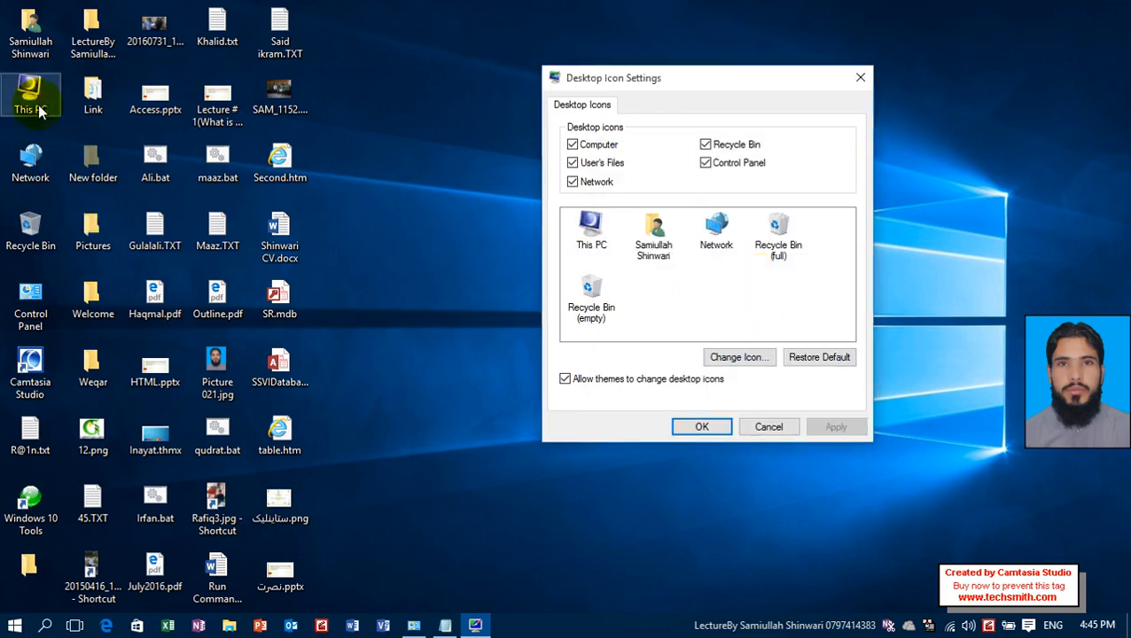
Open the theme settings from desktop personalization and apply the High Contrast Black theme.
right_click(427, 209)
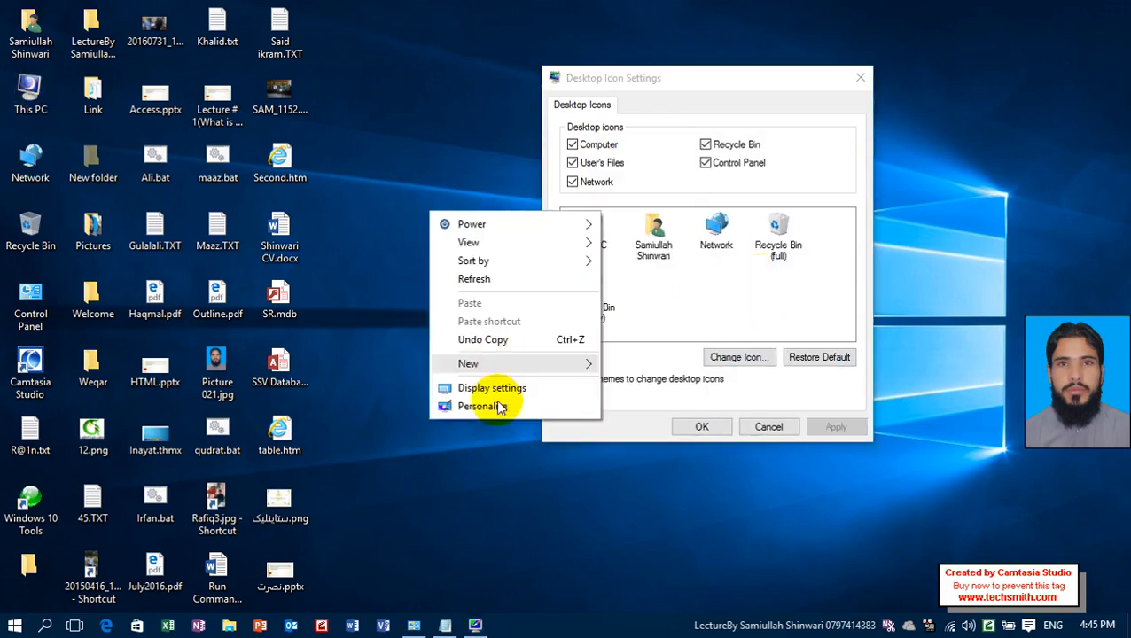
left_click(495, 408)
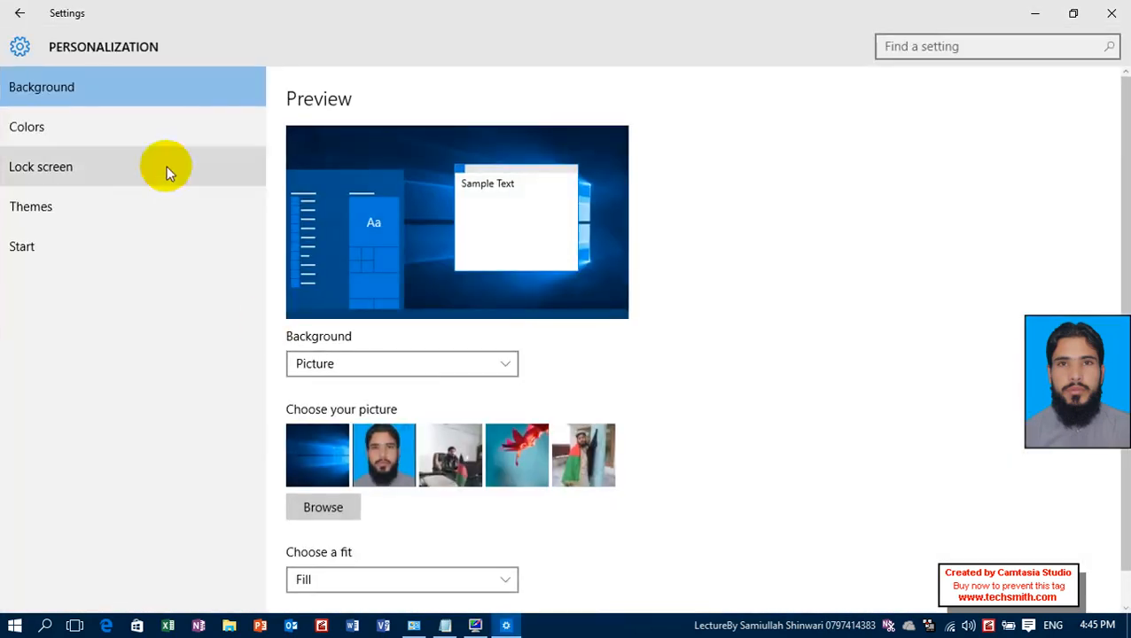
left_click(160, 191)
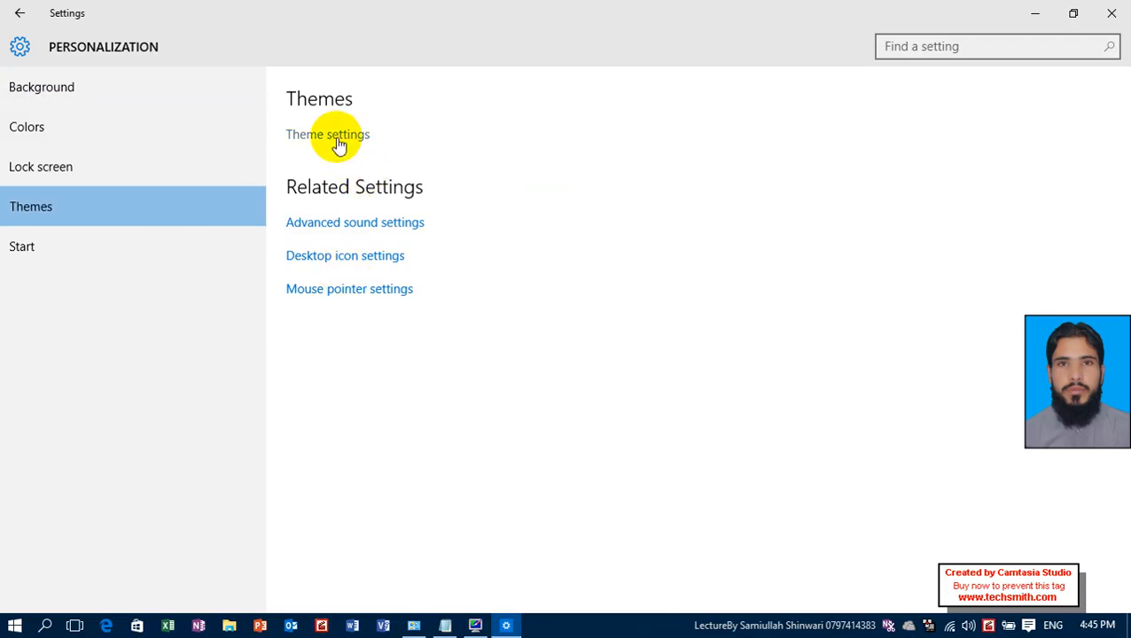
left_click(339, 144)
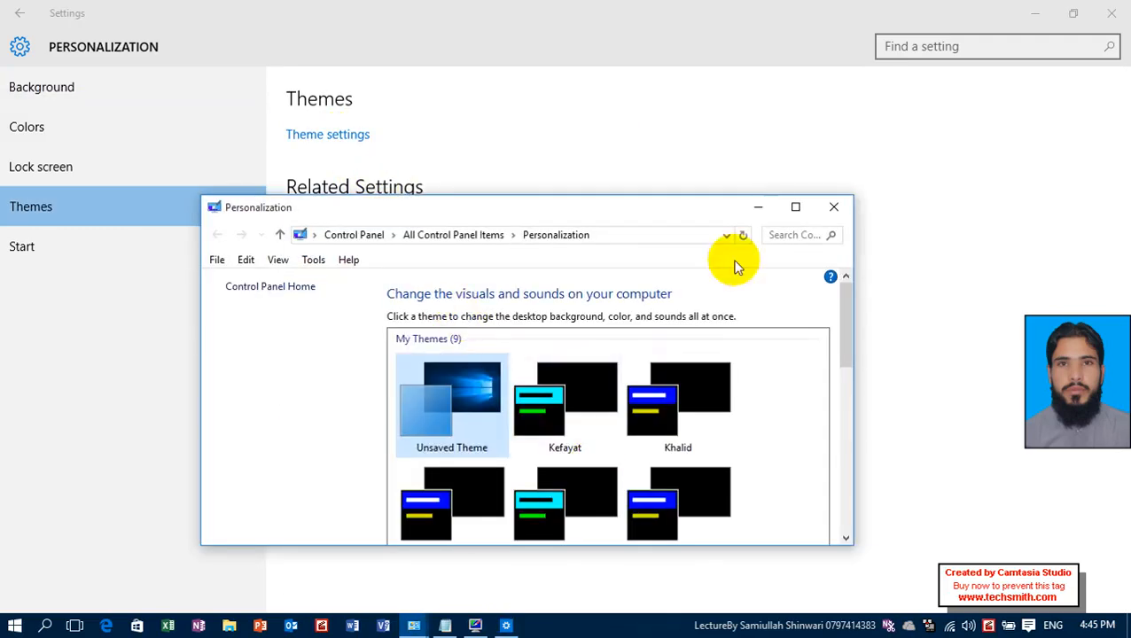
left_click(795, 206)
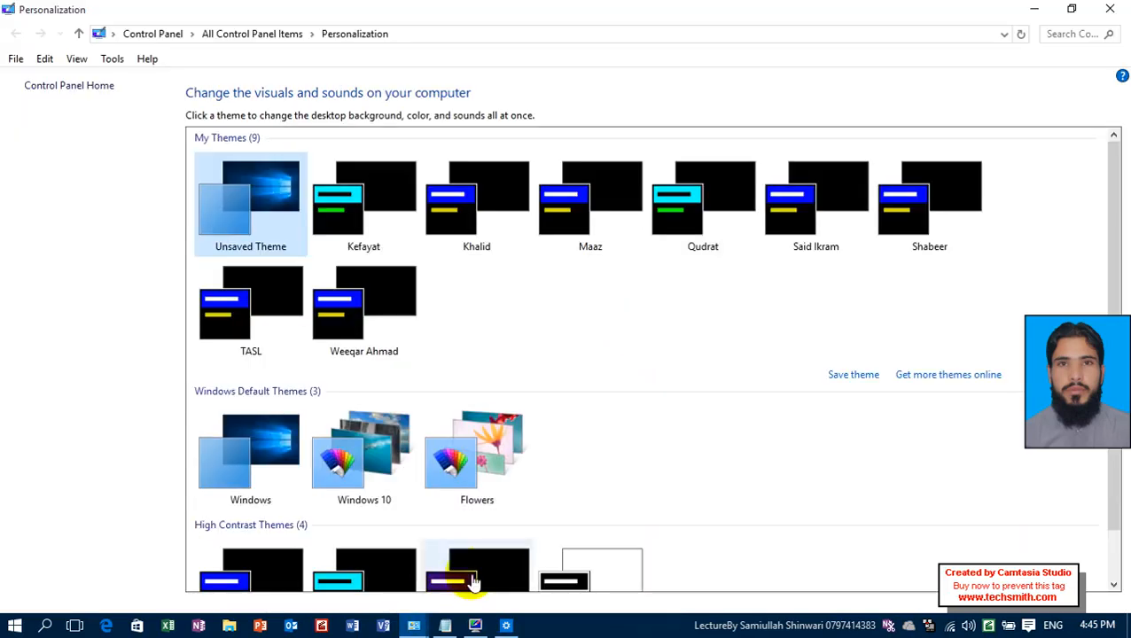
scroll(498, 292, "down", 2)
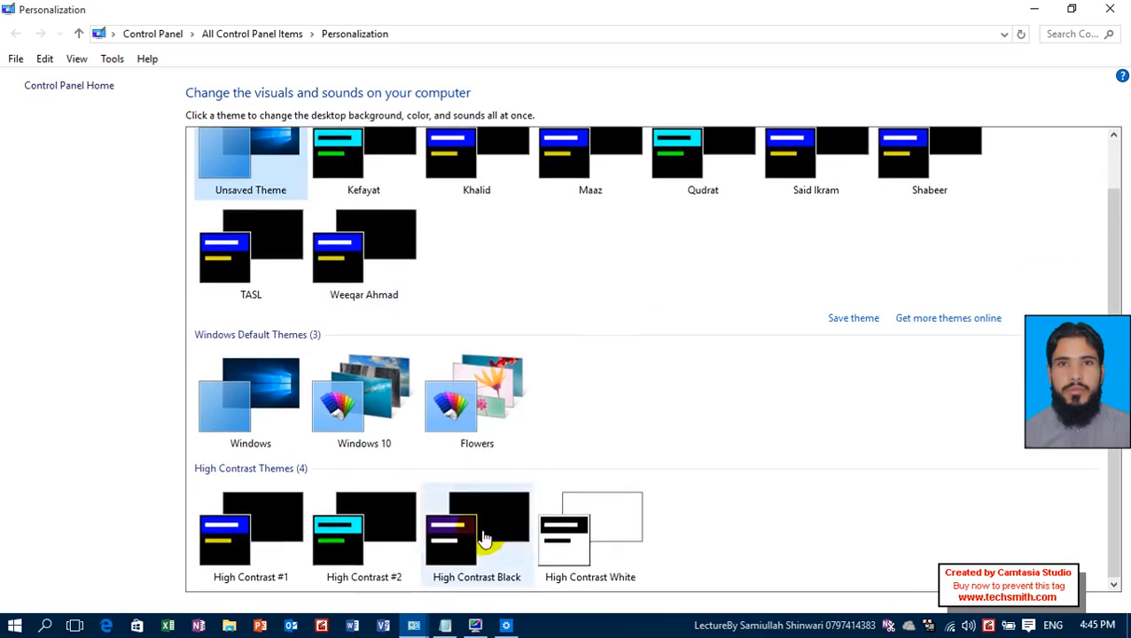
left_click(485, 538)
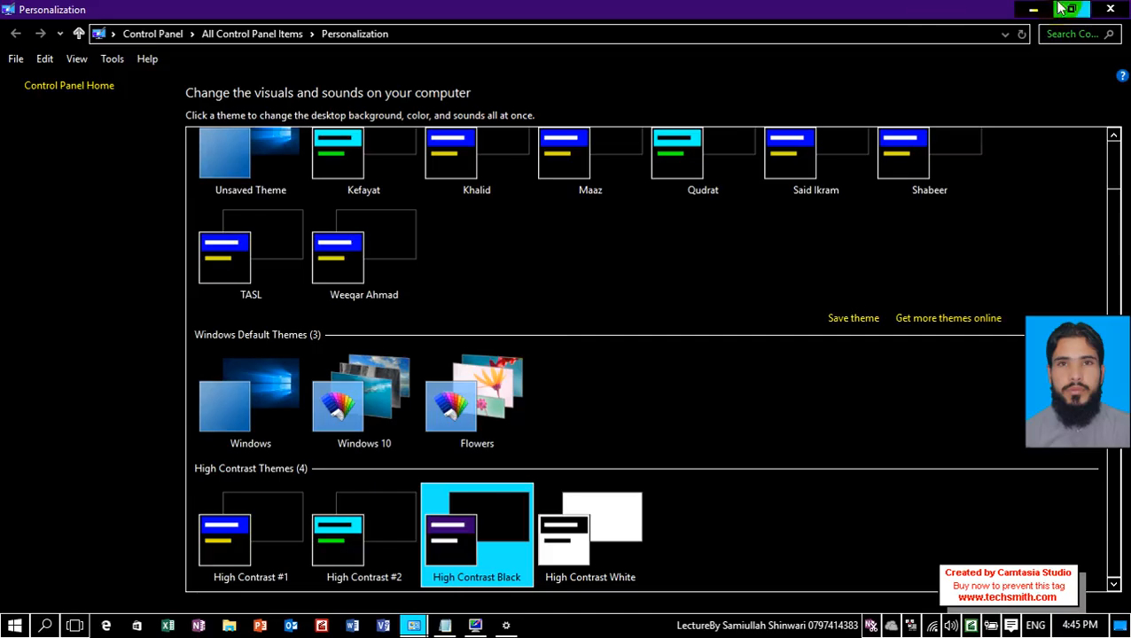
Minimize both personalization windows, and restore the default This PC icon in Desktop Icon Settings, applying the change.
left_click(1034, 9)
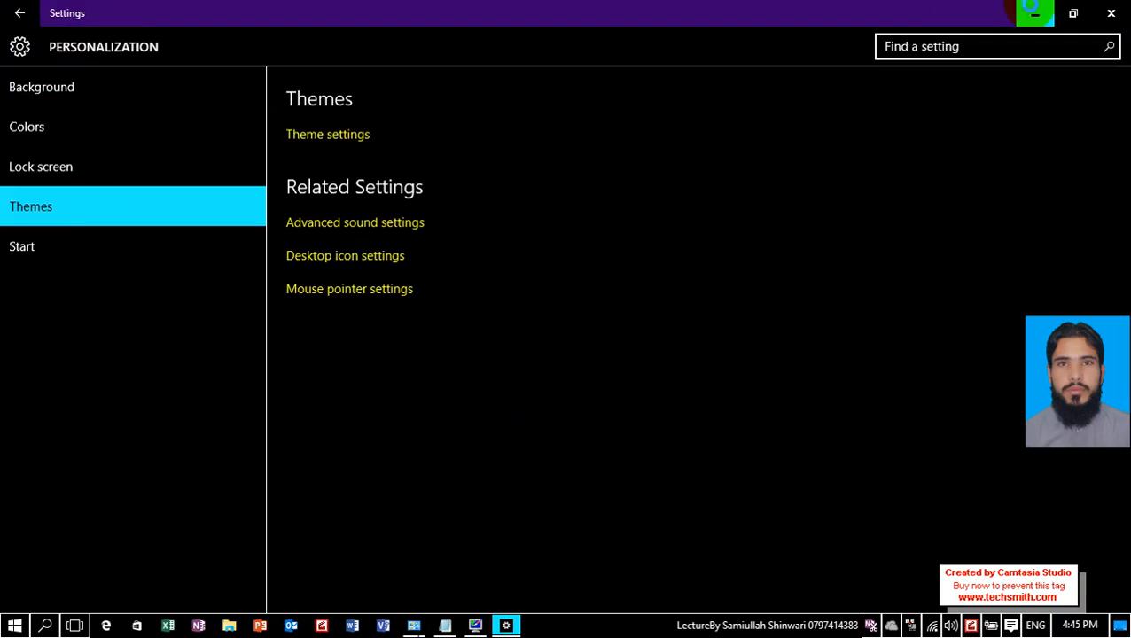
left_click(1034, 8)
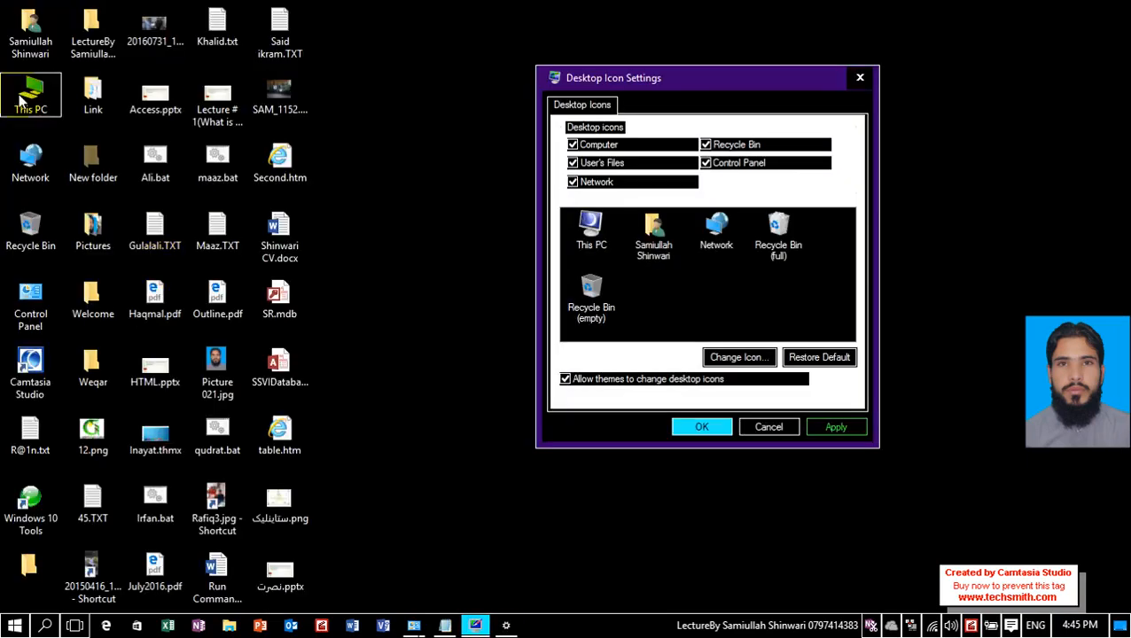
left_click(592, 228)
left_click(819, 361)
left_click(836, 427)
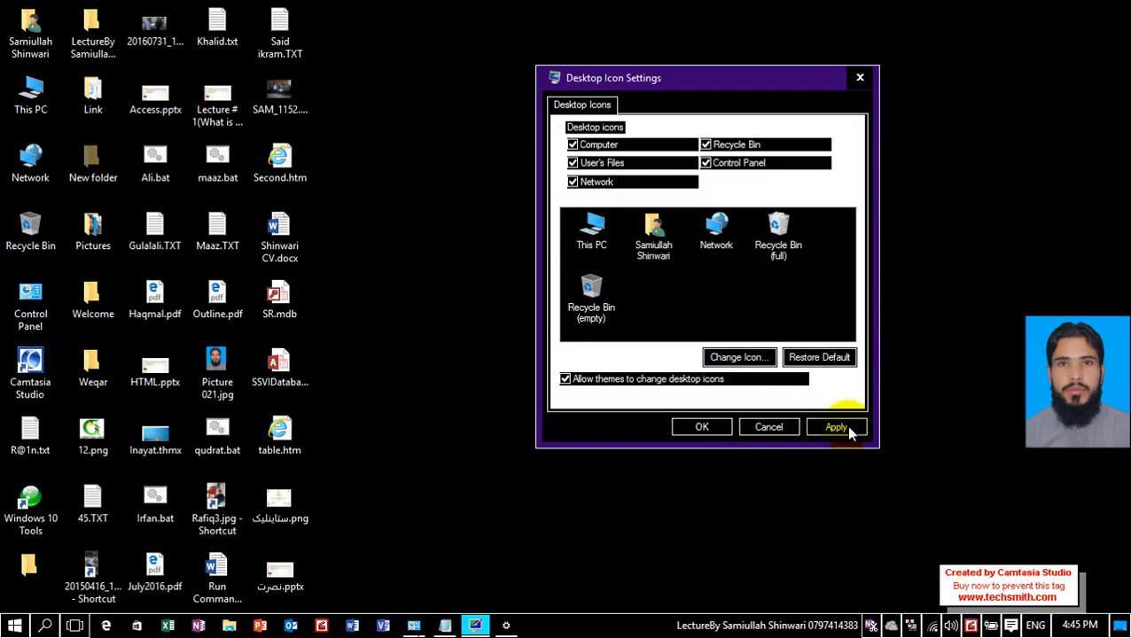
Stop themes from changing desktop icons, and choose the blue clock as the This PC icon.
left_click(587, 381)
left_click(591, 228)
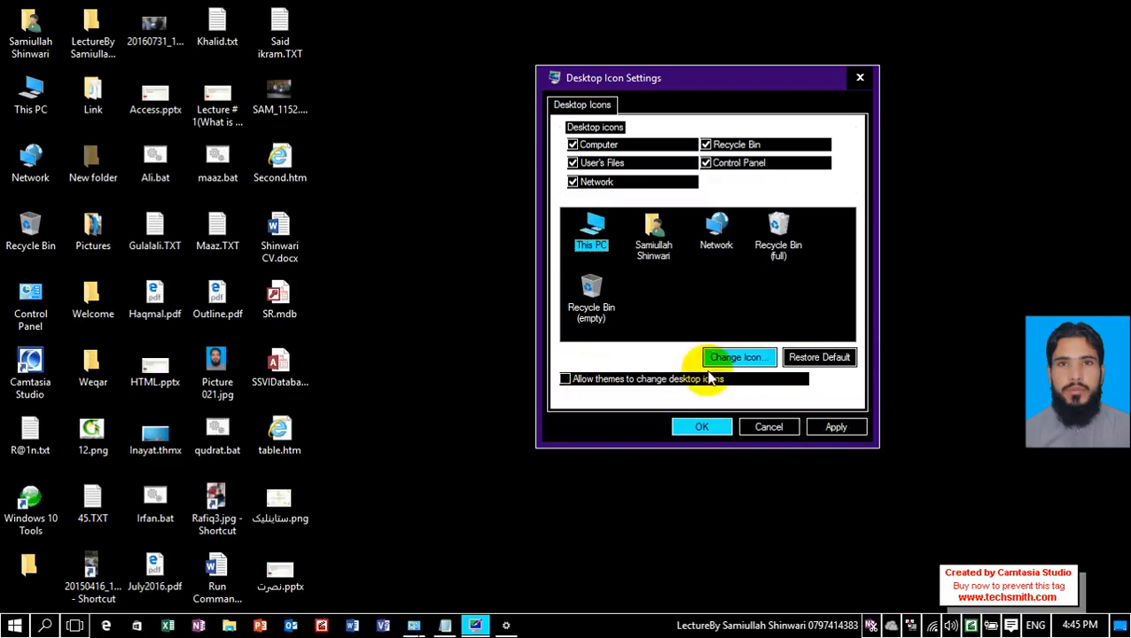
left_click(753, 358)
left_click(626, 293)
left_click(730, 422)
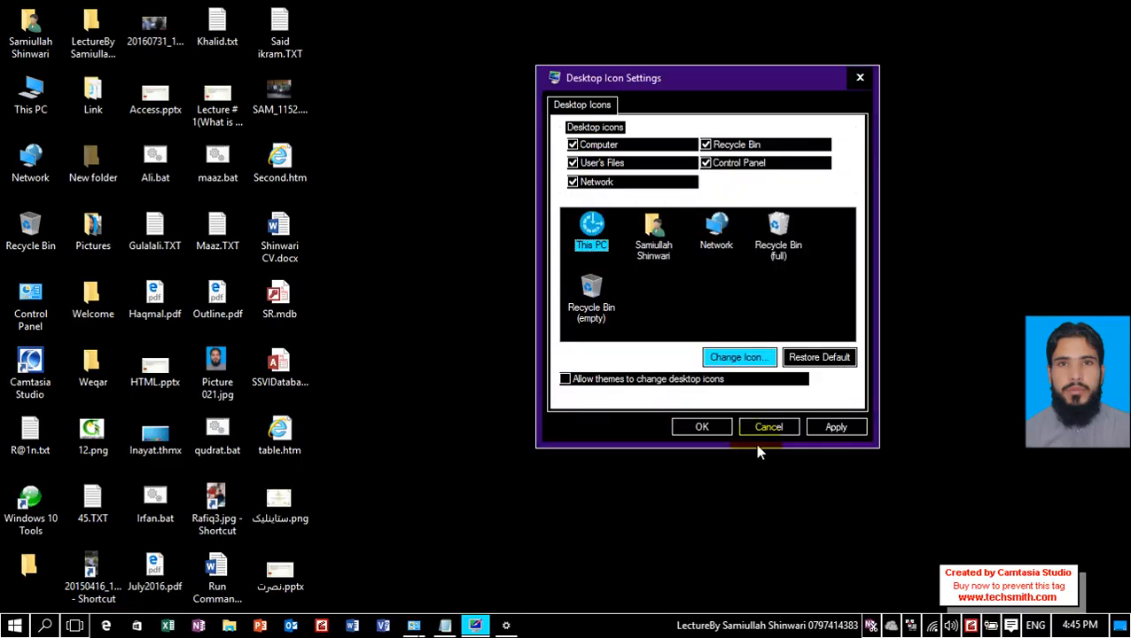
Apply the This PC icon change, open the theme settings to switch to Unsaved Theme, and close the Personalization window.
left_click(836, 429)
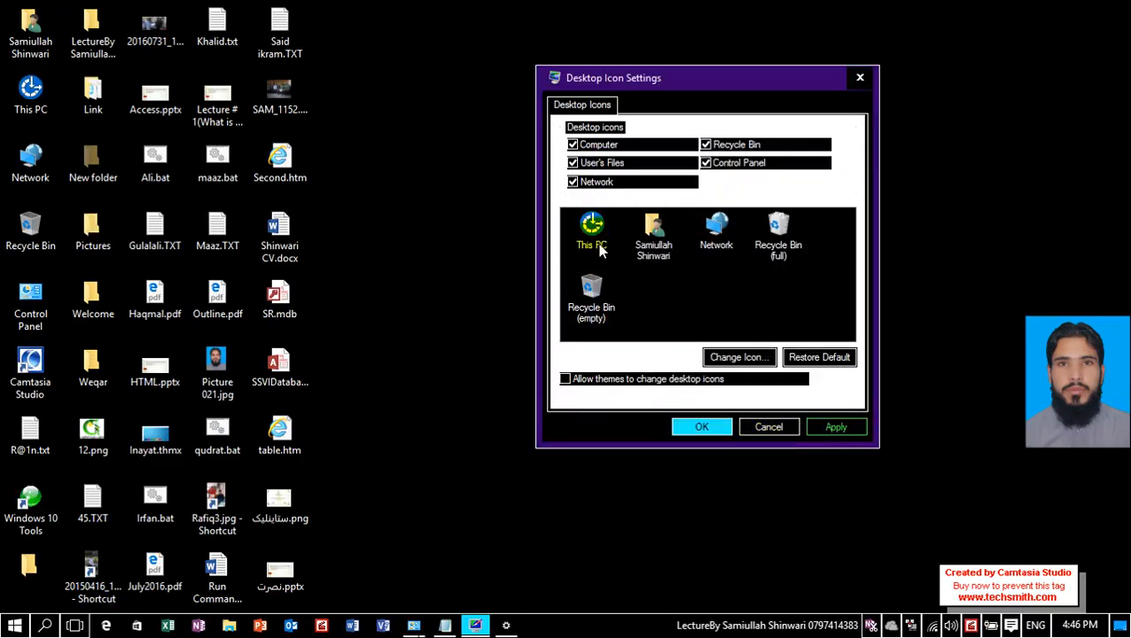
left_click(506, 626)
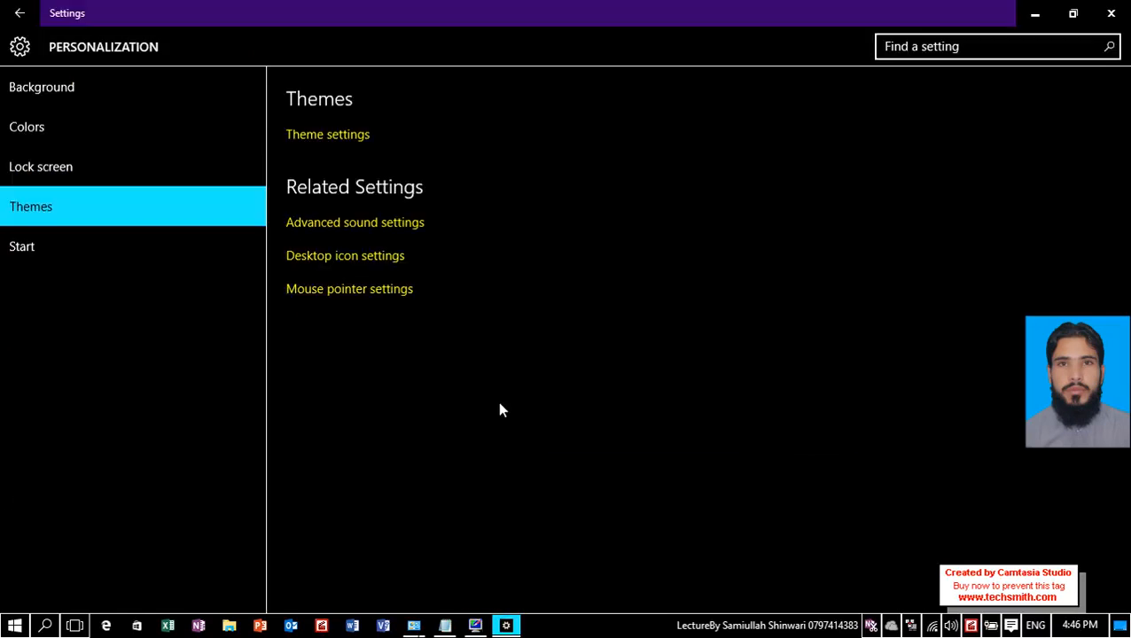
left_click(352, 142)
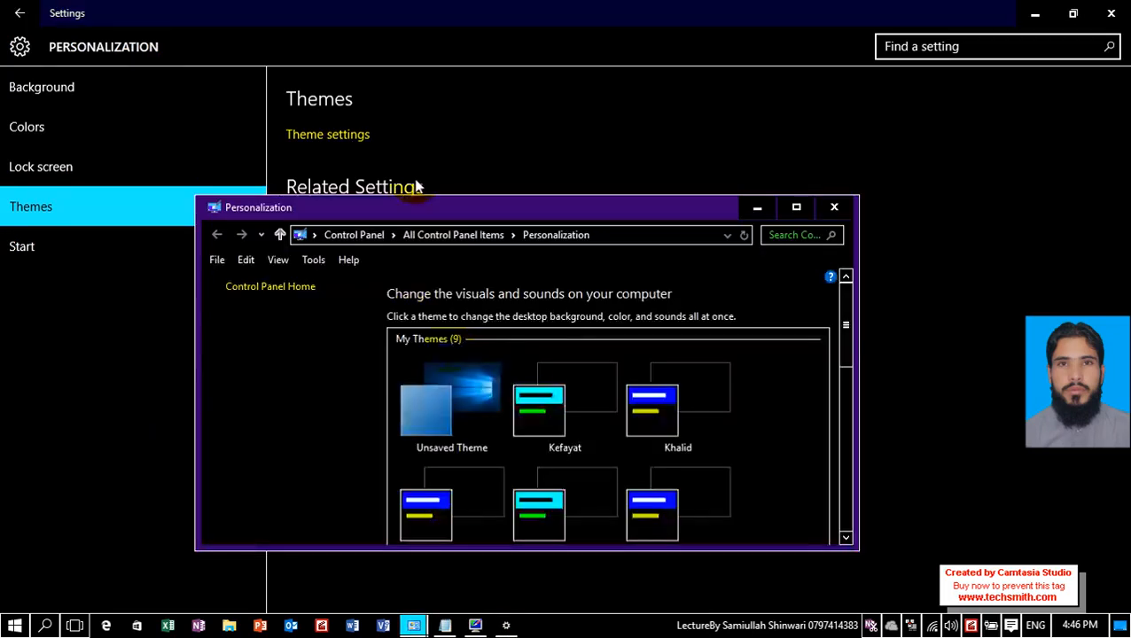
left_click(484, 422)
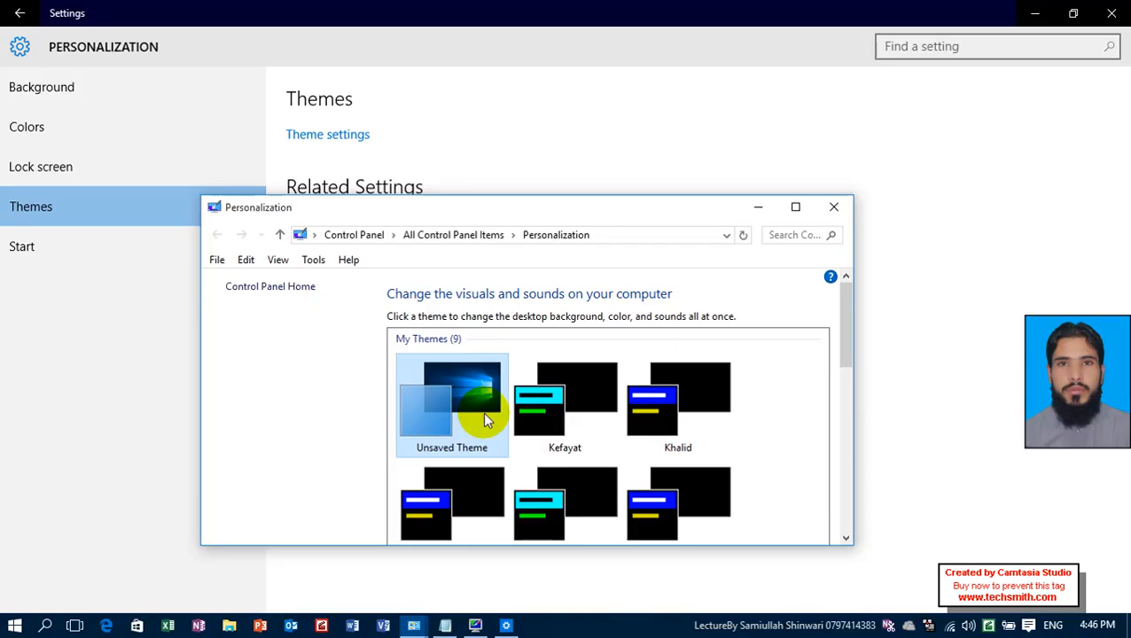
left_click(834, 210)
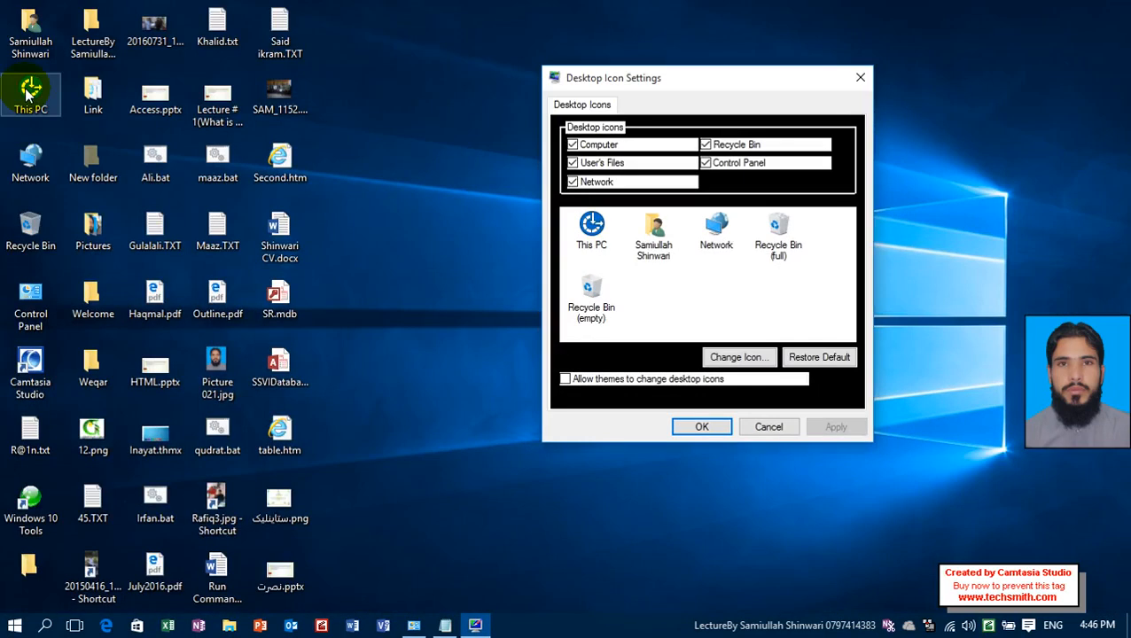
Restore the default This PC icon and confirm the desktop icon settings.
left_click(592, 232)
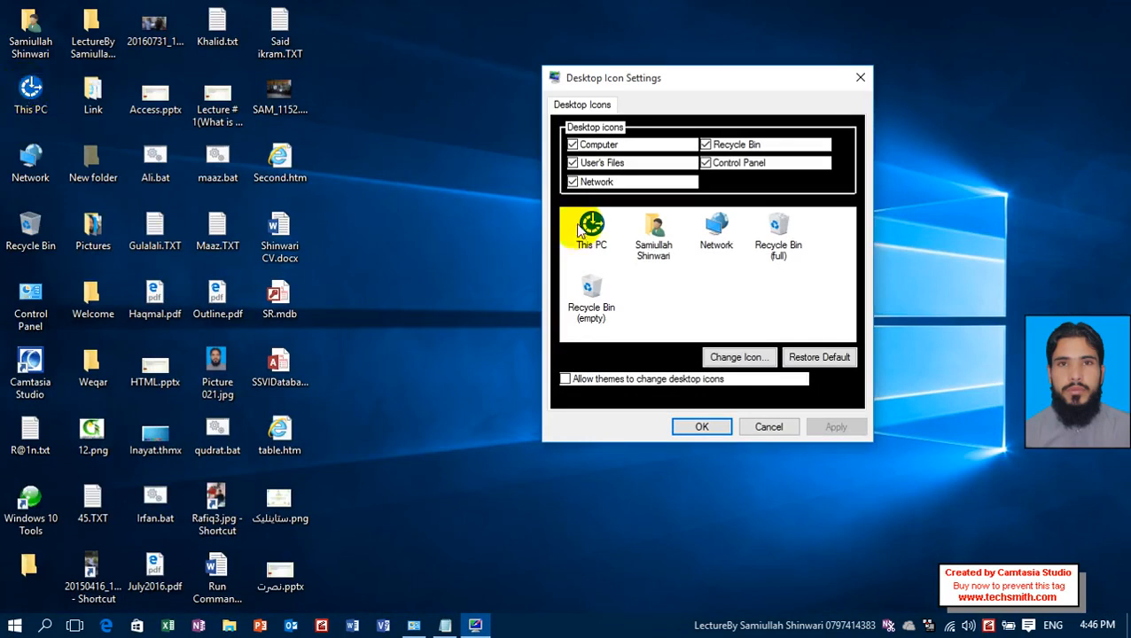
left_click(830, 357)
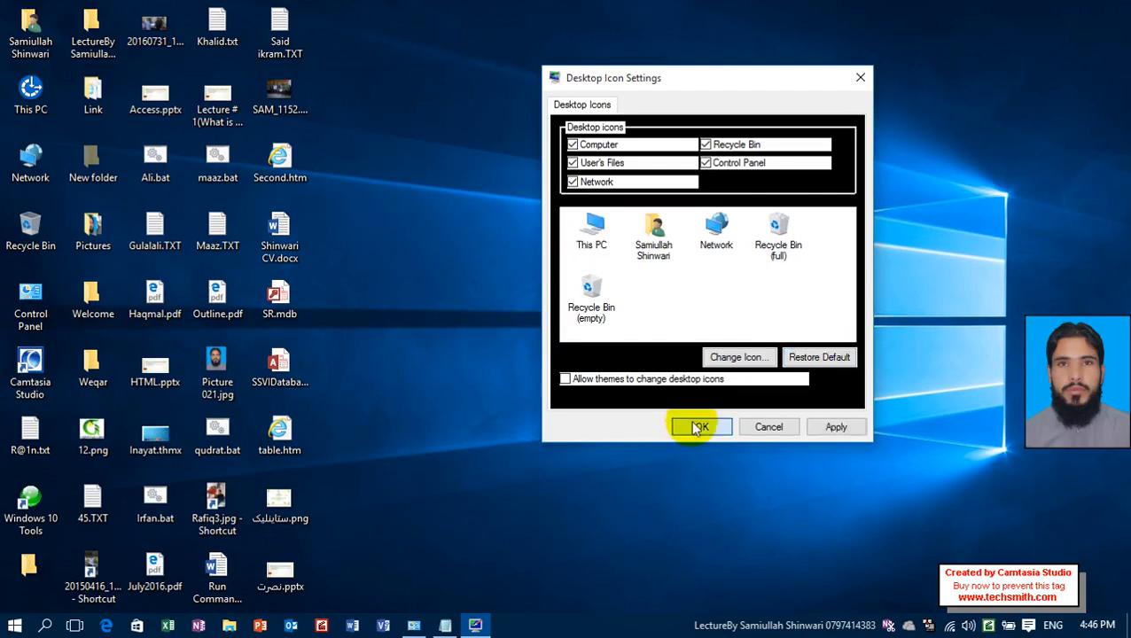
left_click(699, 427)
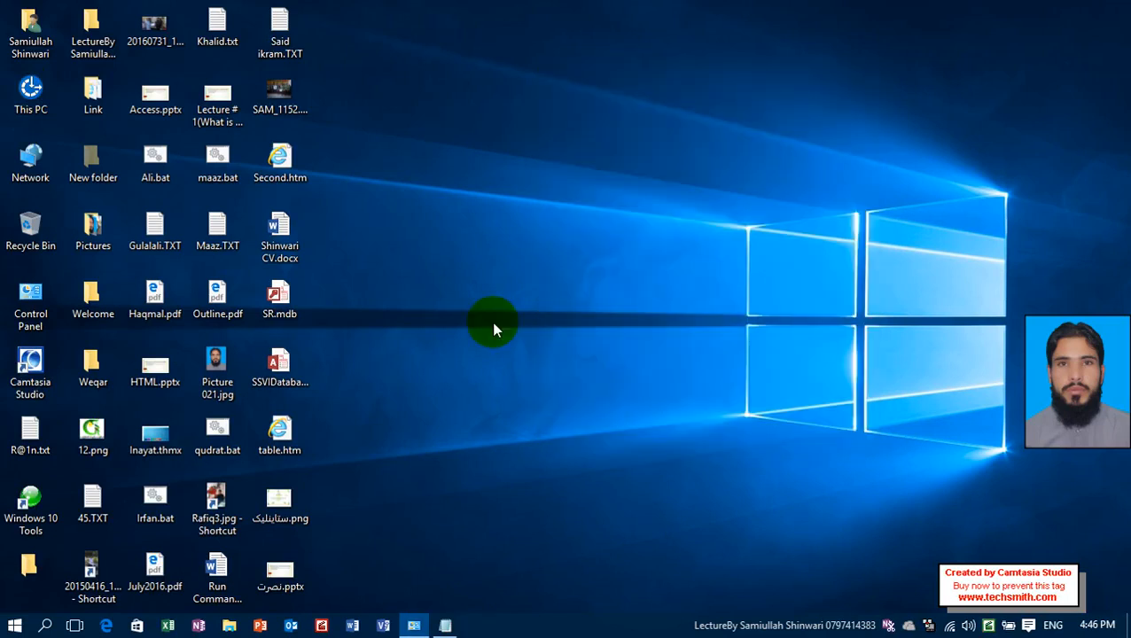
Open the mouse pointer settings from the Themes section of desktop personalization.
right_click(517, 170)
left_click(583, 337)
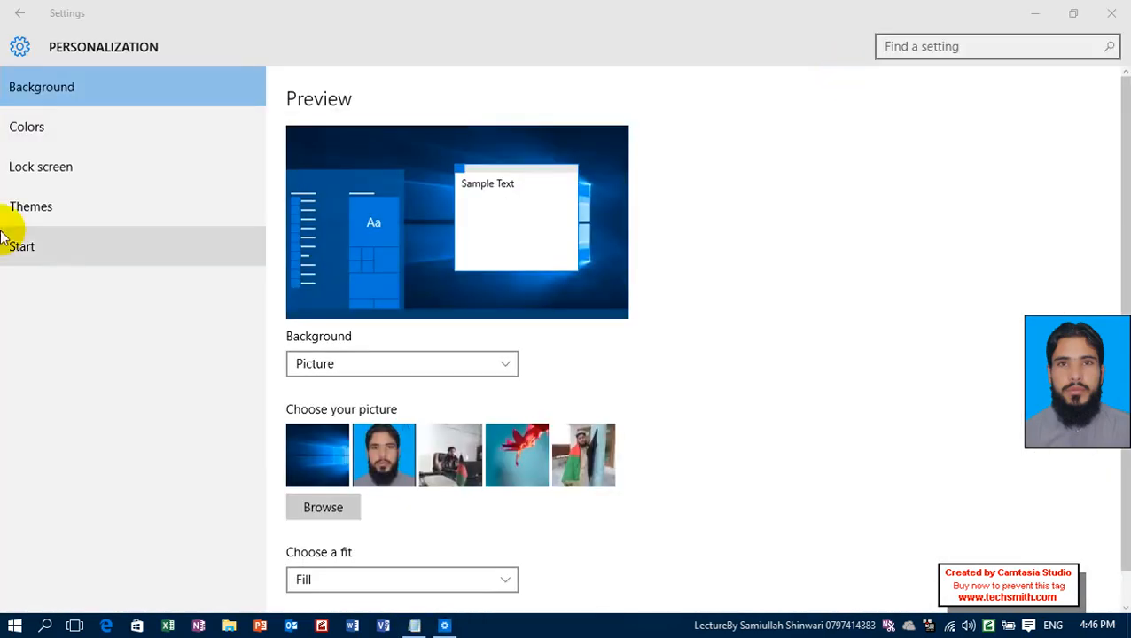
left_click(63, 203)
left_click(401, 288)
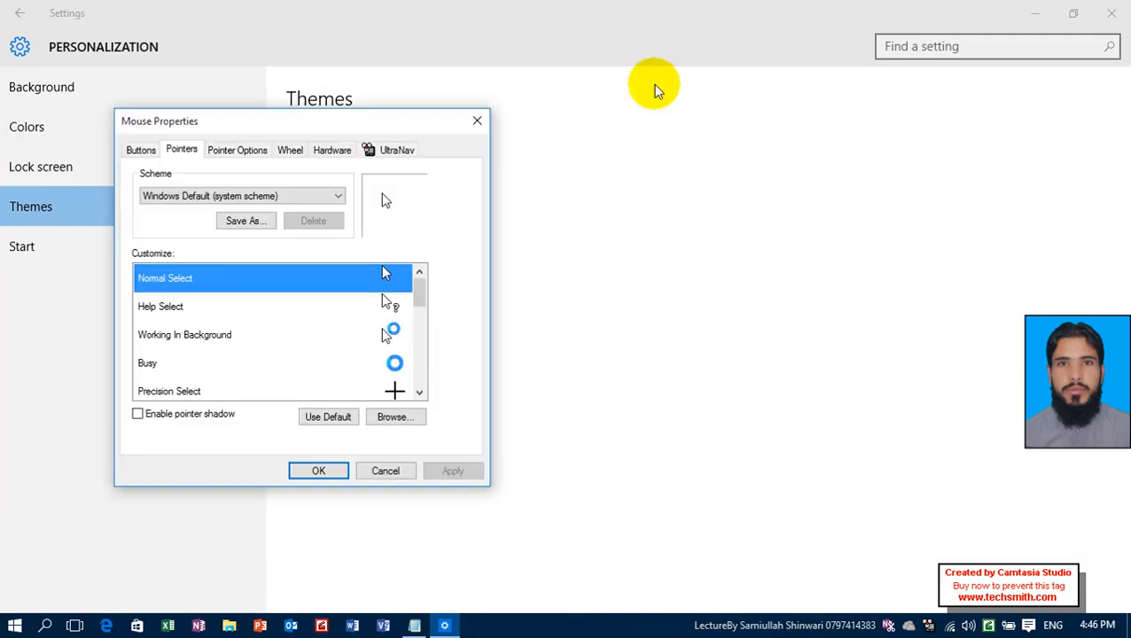
Switch the primary and secondary mouse buttons, apply it, and test the swapped buttons on the desktop.
left_click(145, 149)
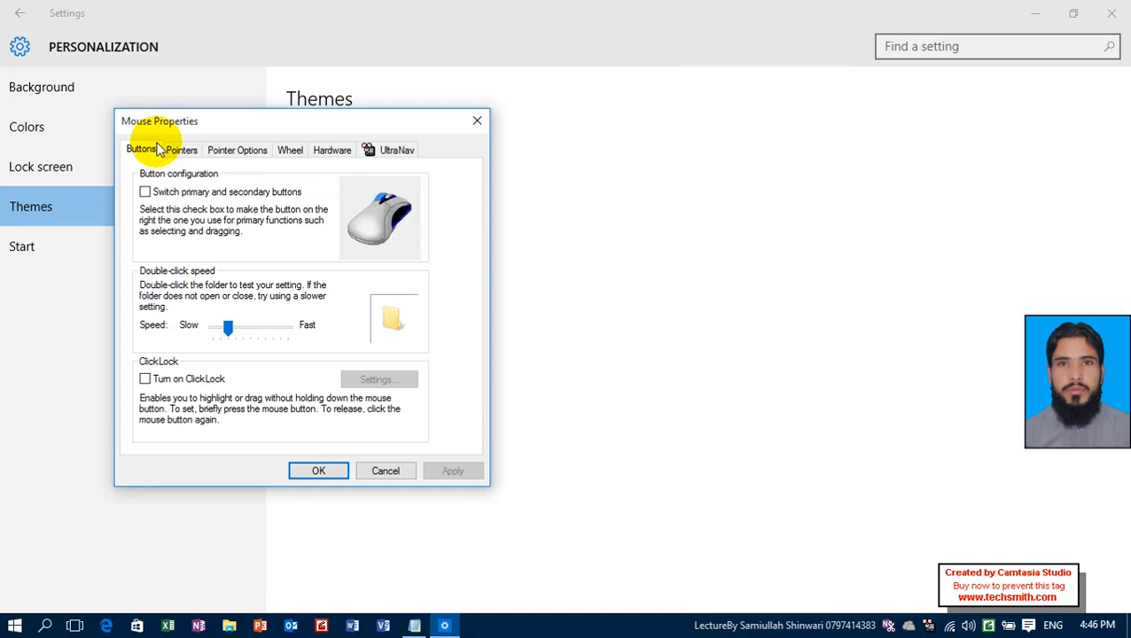
left_click(210, 195)
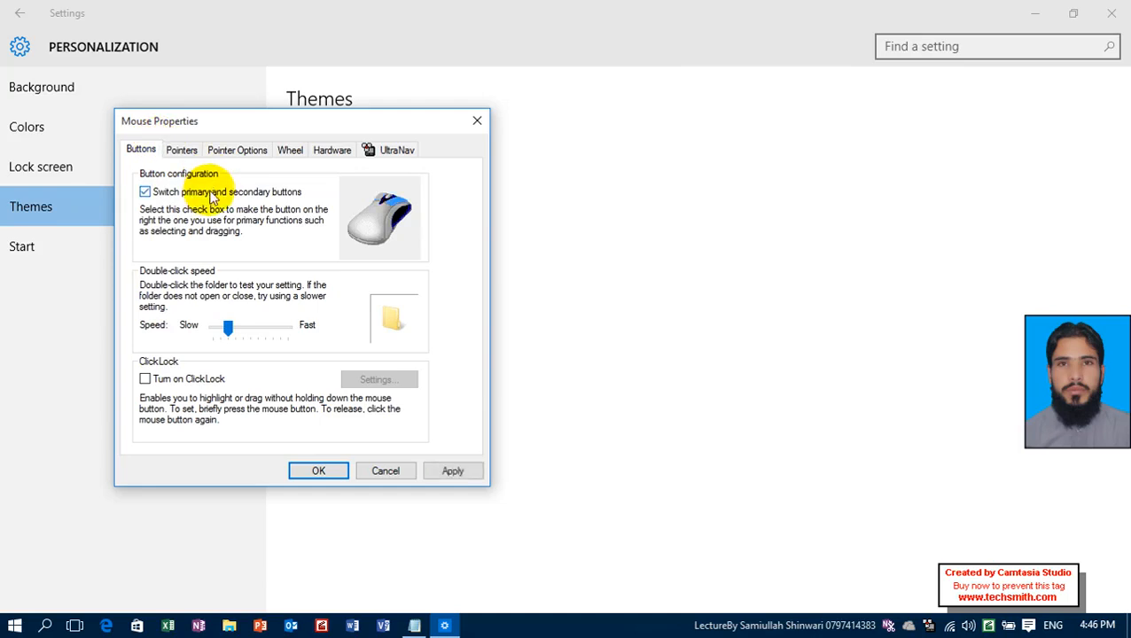
left_click(453, 471)
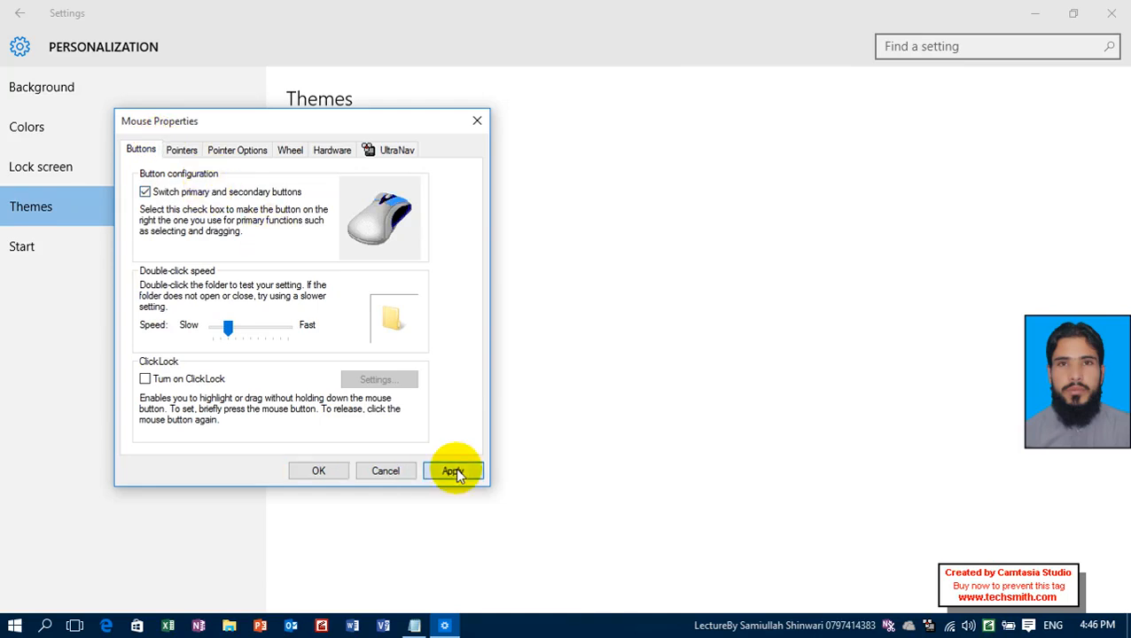
key("super+d")
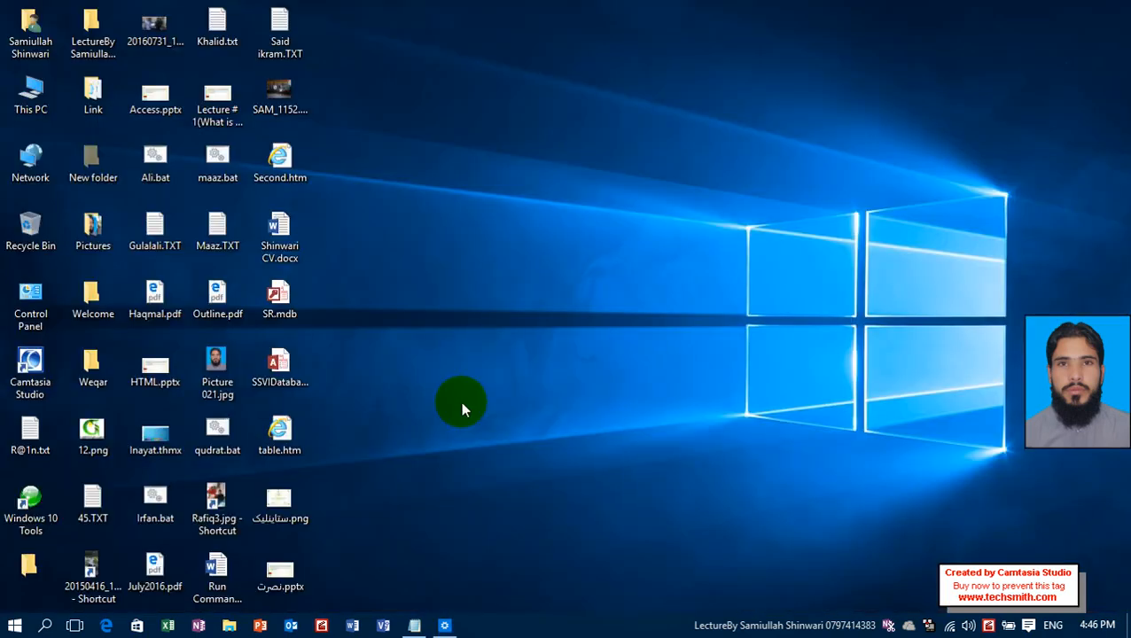
right_click(464, 162)
left_click(523, 231)
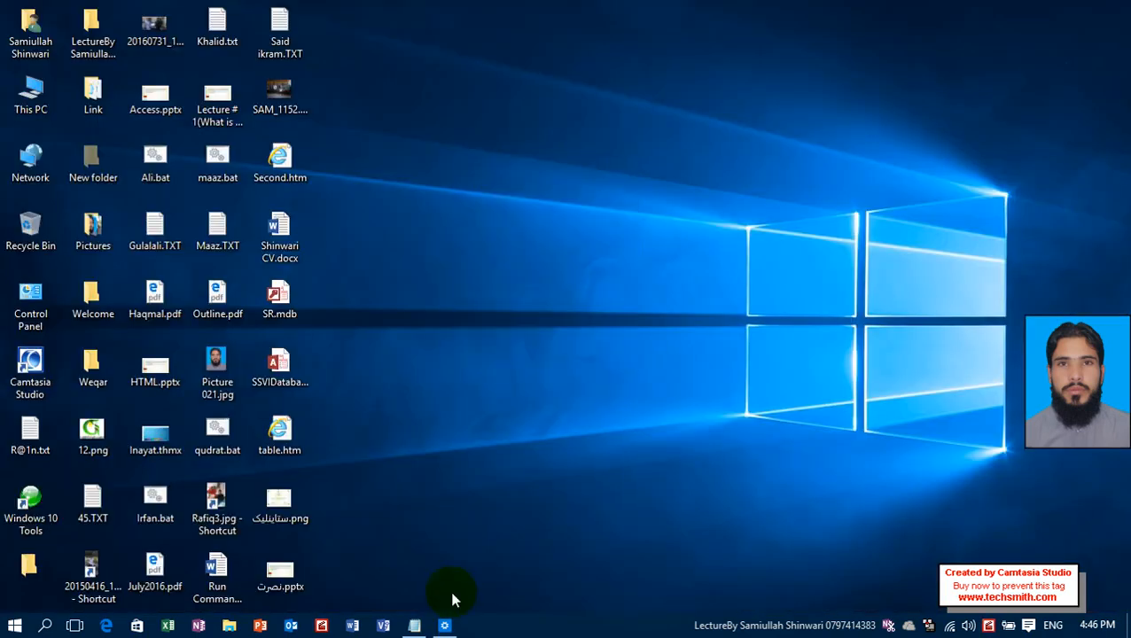
Return to the mouse properties and turn off the switched primary and secondary buttons.
left_click(445, 625)
left_click(349, 299)
left_click(197, 194)
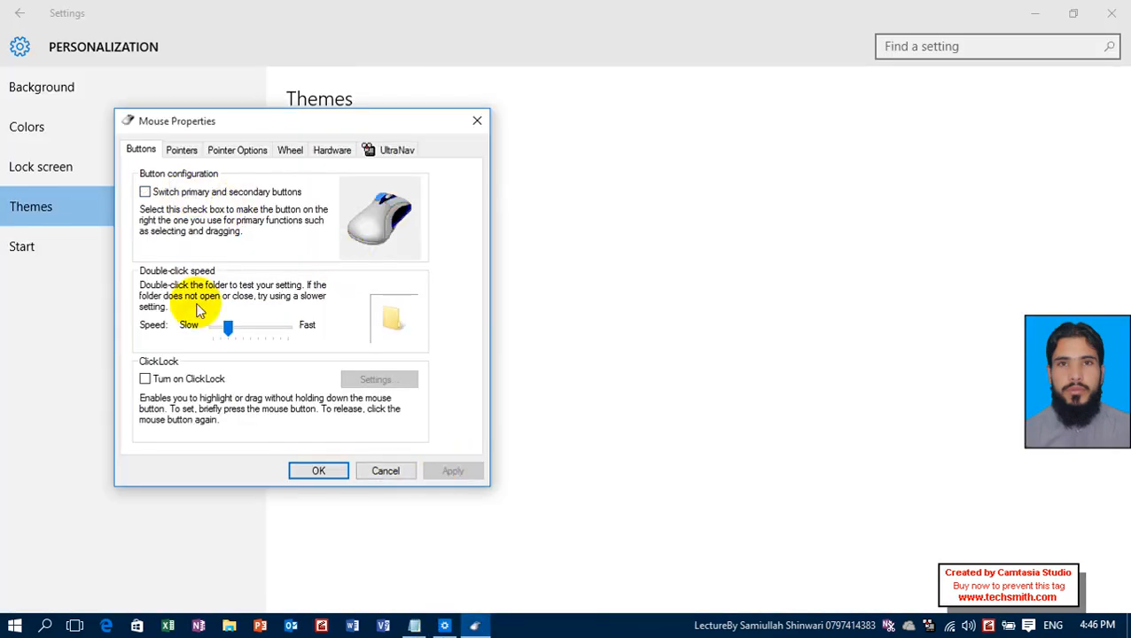
Try slower double-click speeds, then set the speed to the middle of the range and apply it.
left_click_drag(227, 327, 222, 326)
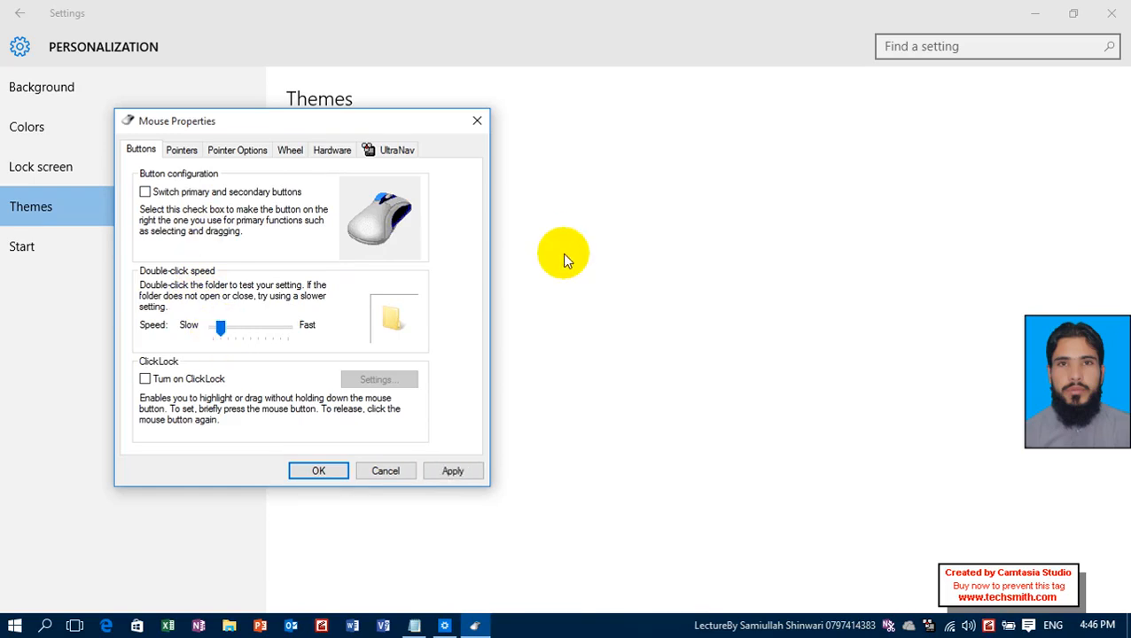
left_click(214, 329)
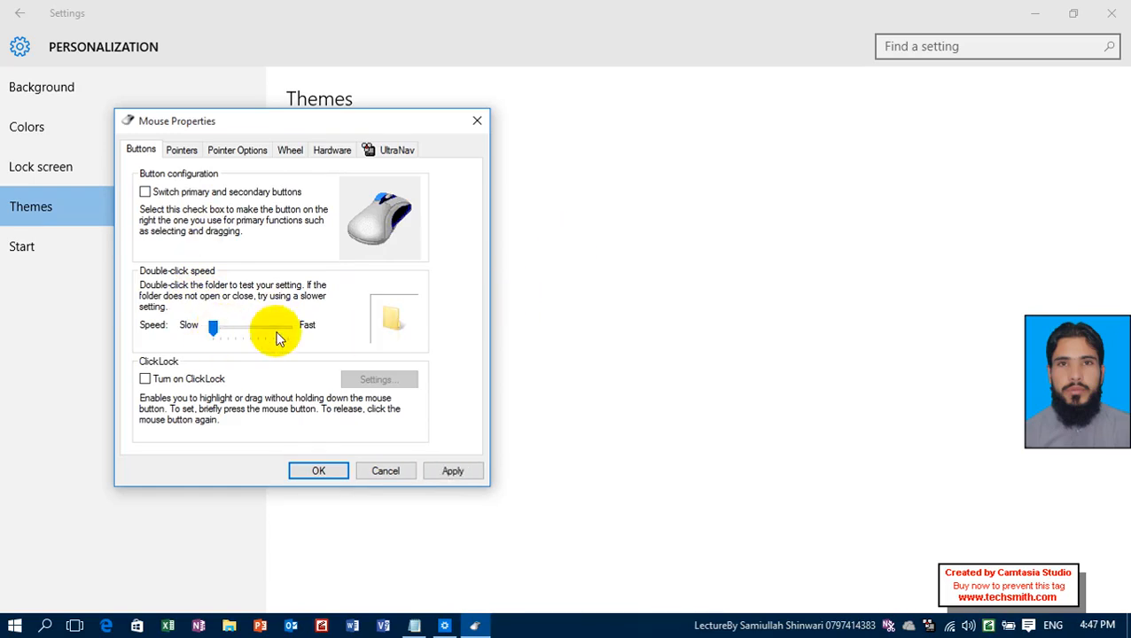
left_click_drag(214, 334, 250, 332)
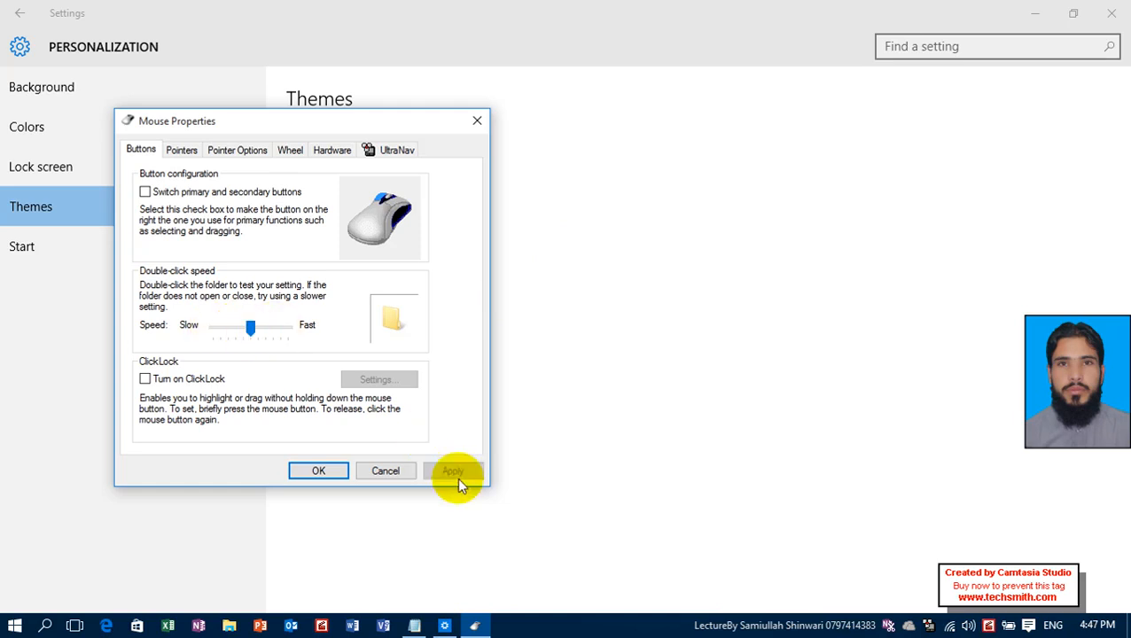
Turn on ClickLock and accept its hold-time setting near the short end.
left_click(149, 378)
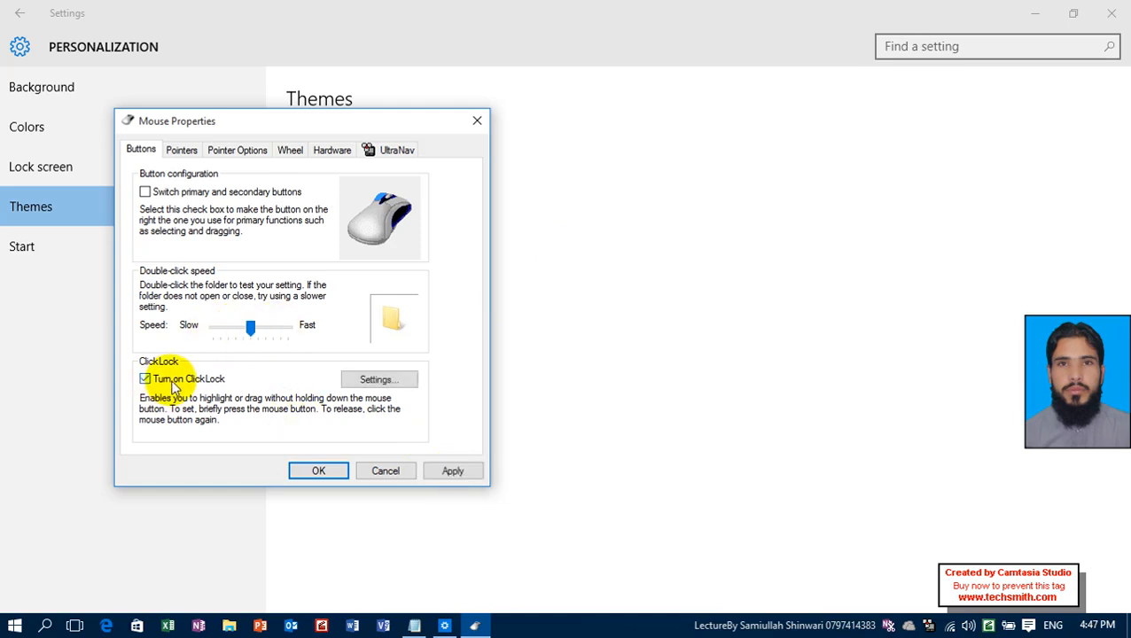
left_click(404, 383)
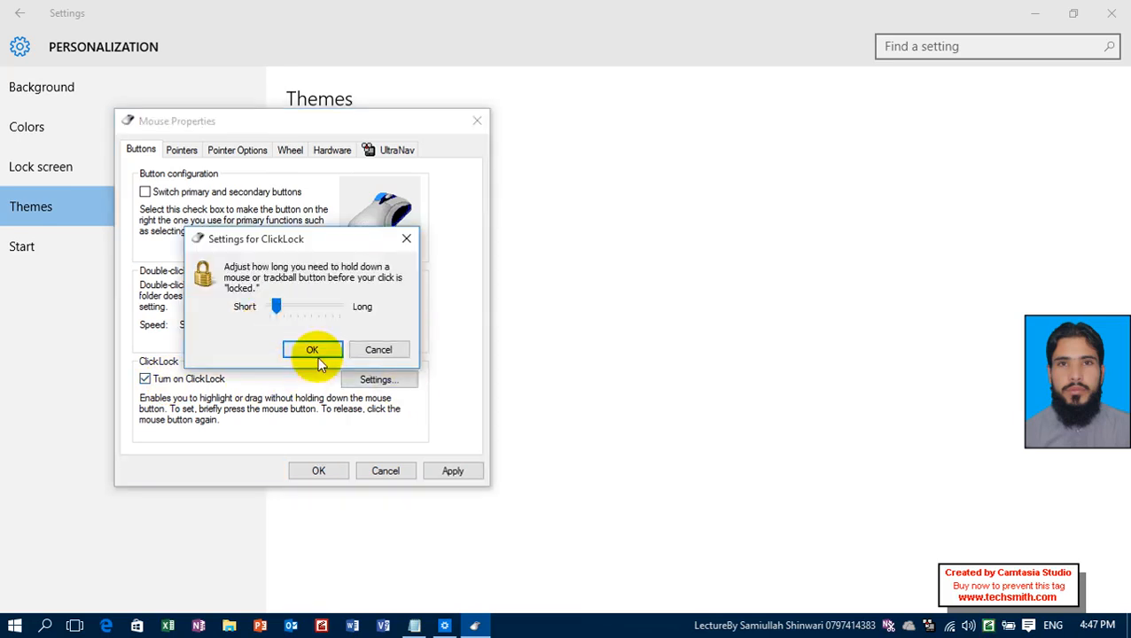
left_click(310, 350)
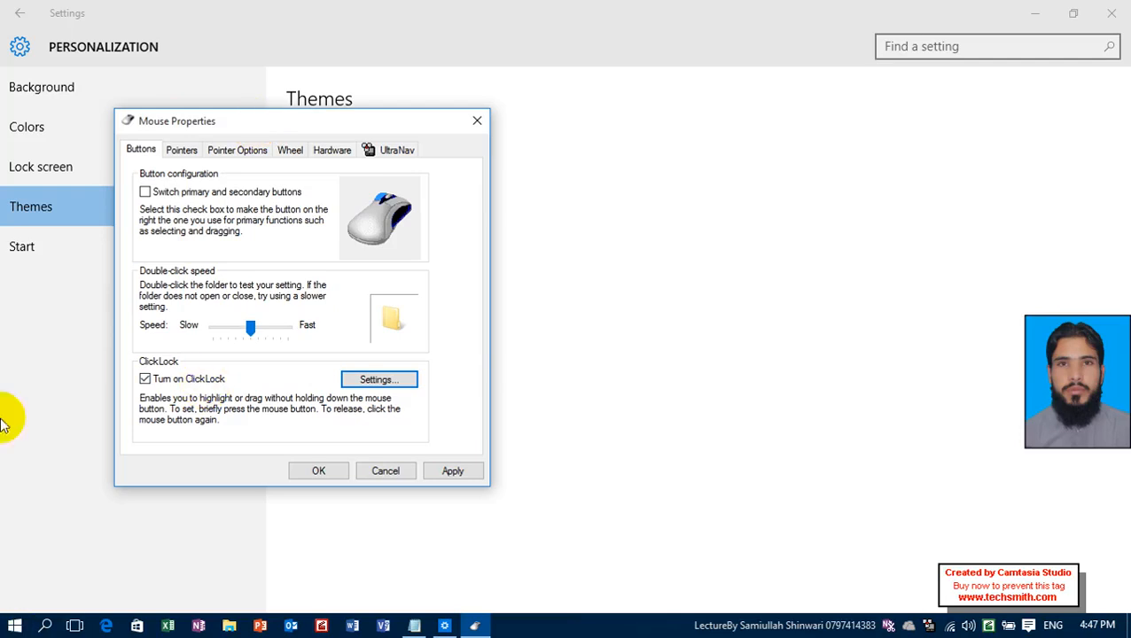
Bring Mouse Properties back to the front, move the window, and turn ClickLock off, applying the change.
left_click(265, 104)
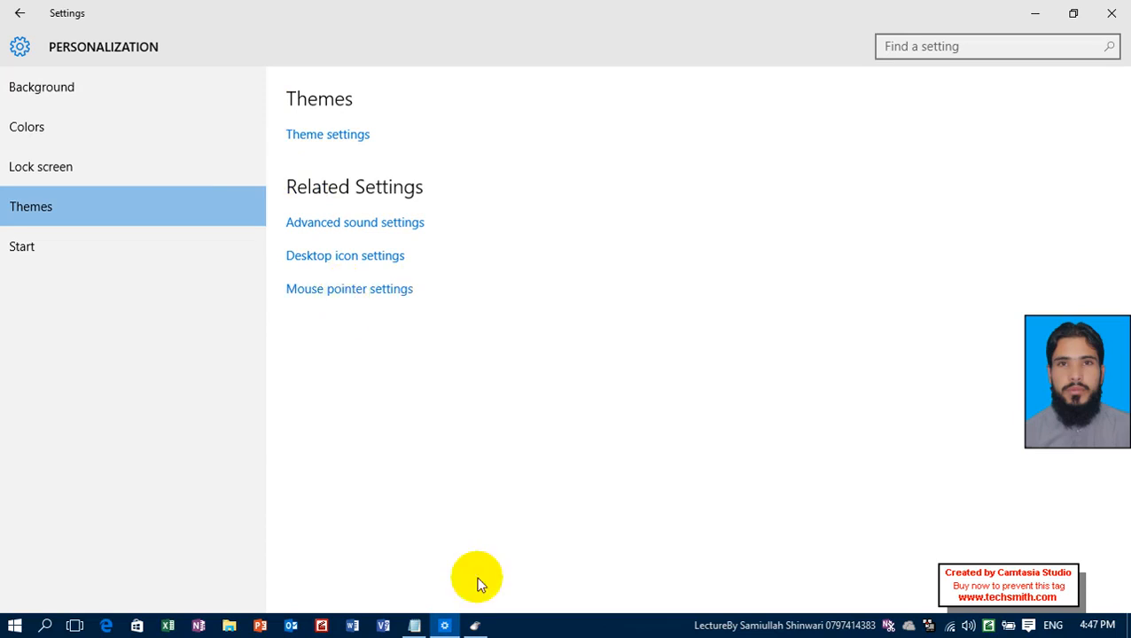
left_click(477, 627)
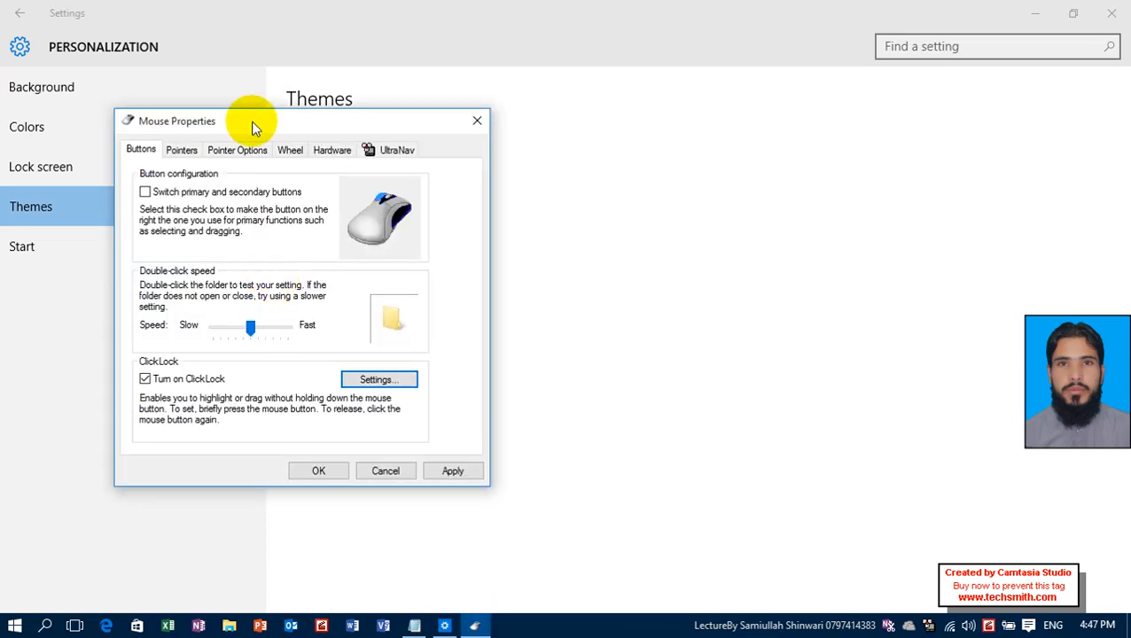
left_click_drag(252, 127, 340, 89)
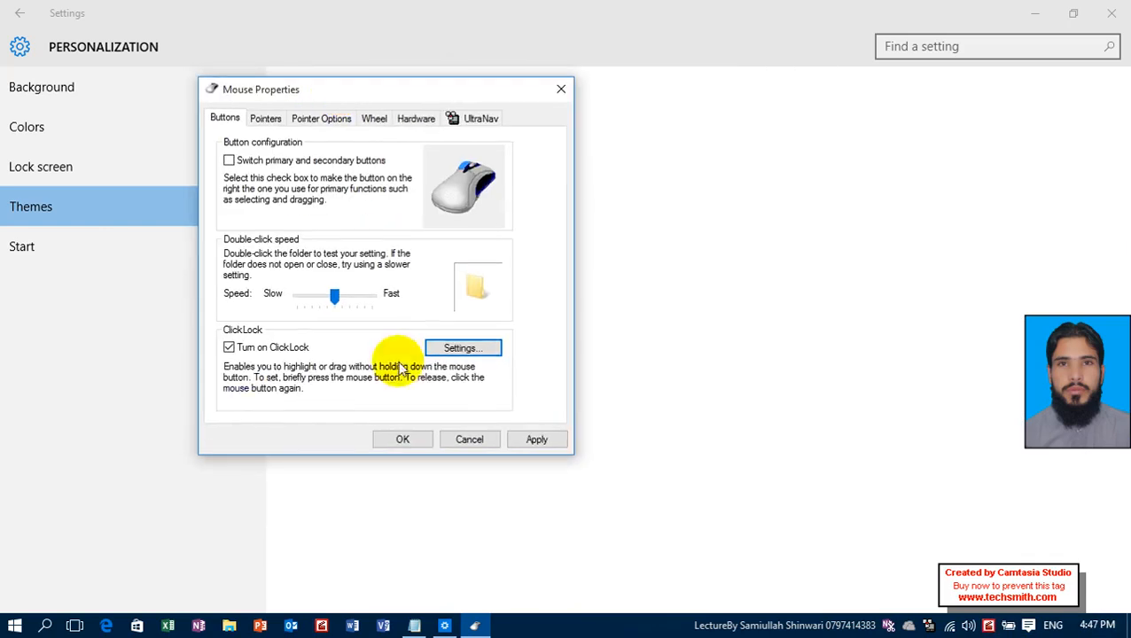
left_click(273, 348)
left_click(537, 441)
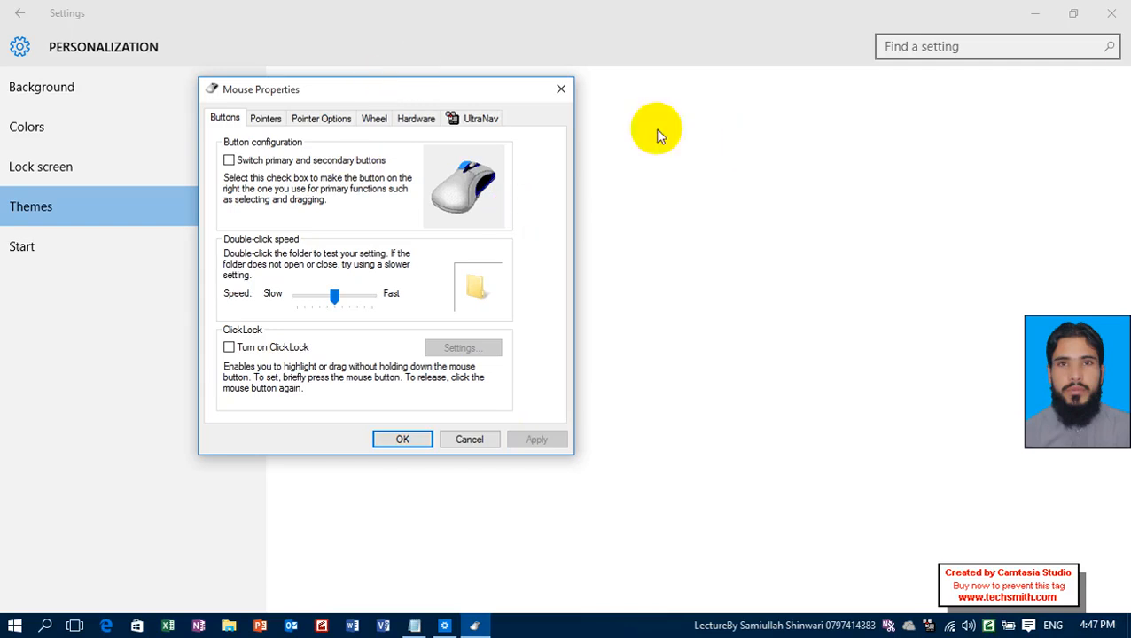
Preview the Windows Standard (extra large) pointer scheme, then choose and apply Windows Black (extra large).
left_click(266, 118)
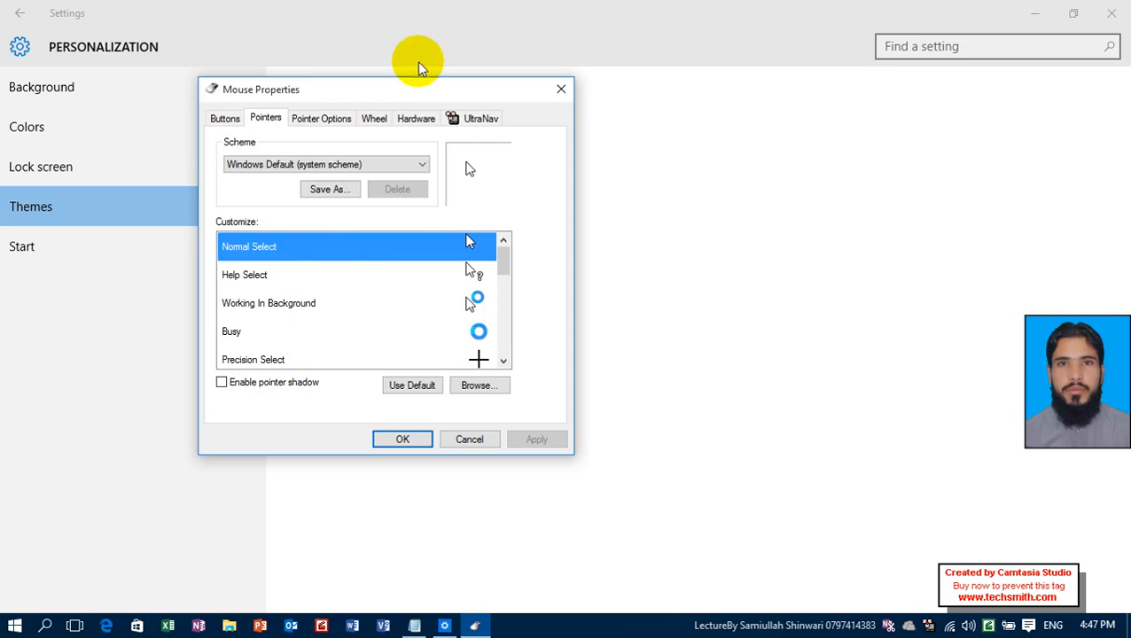
left_click(337, 167)
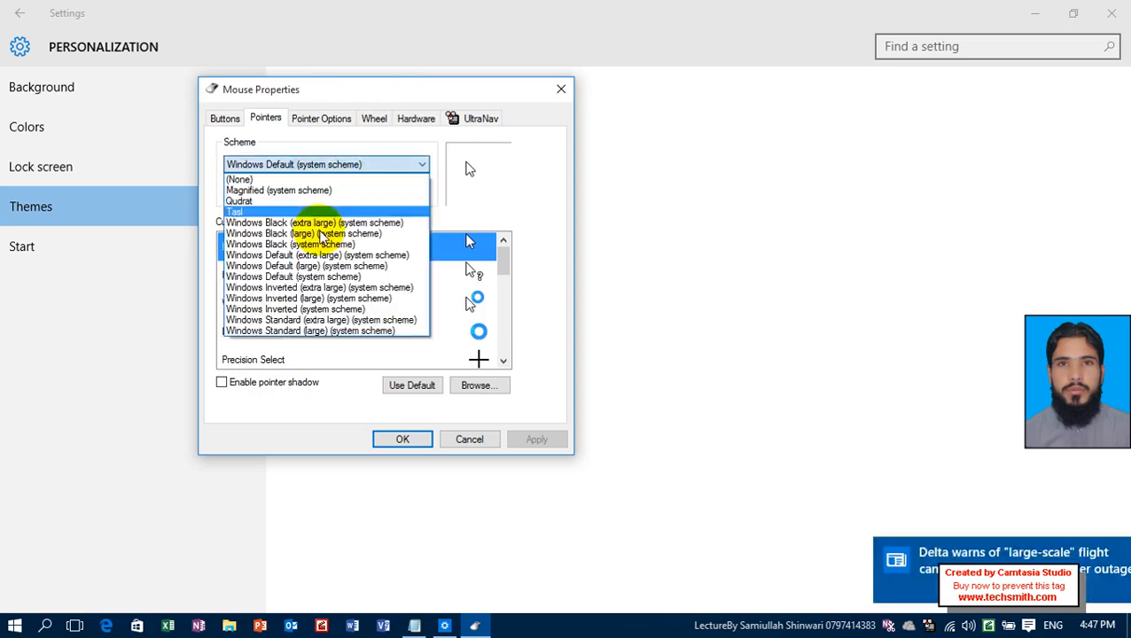
left_click(363, 320)
left_click(406, 164)
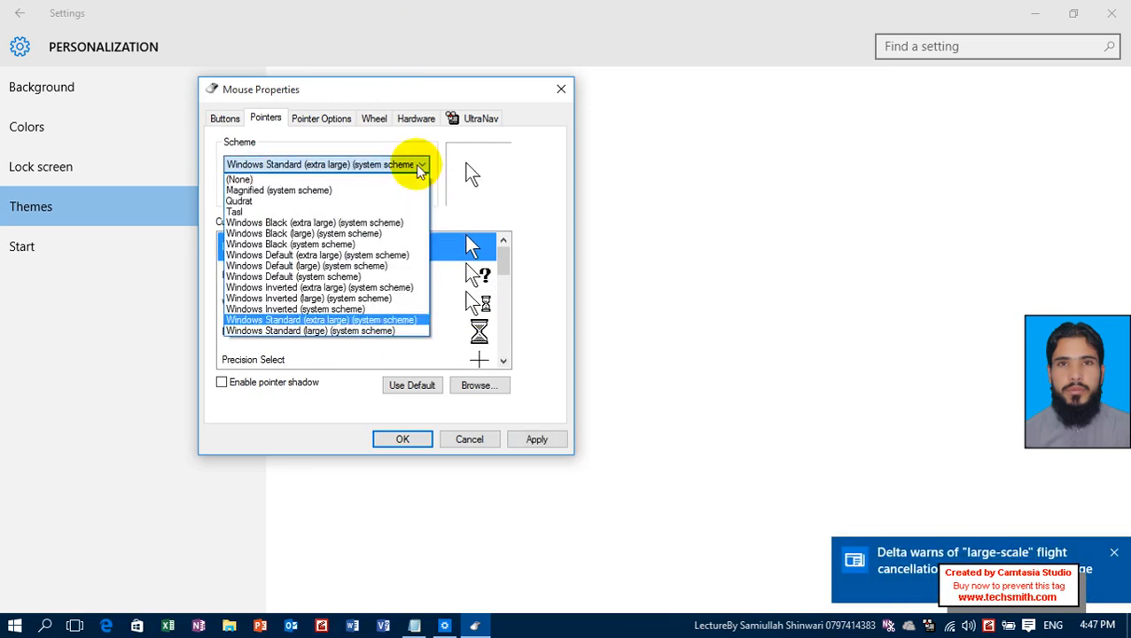
left_click(404, 224)
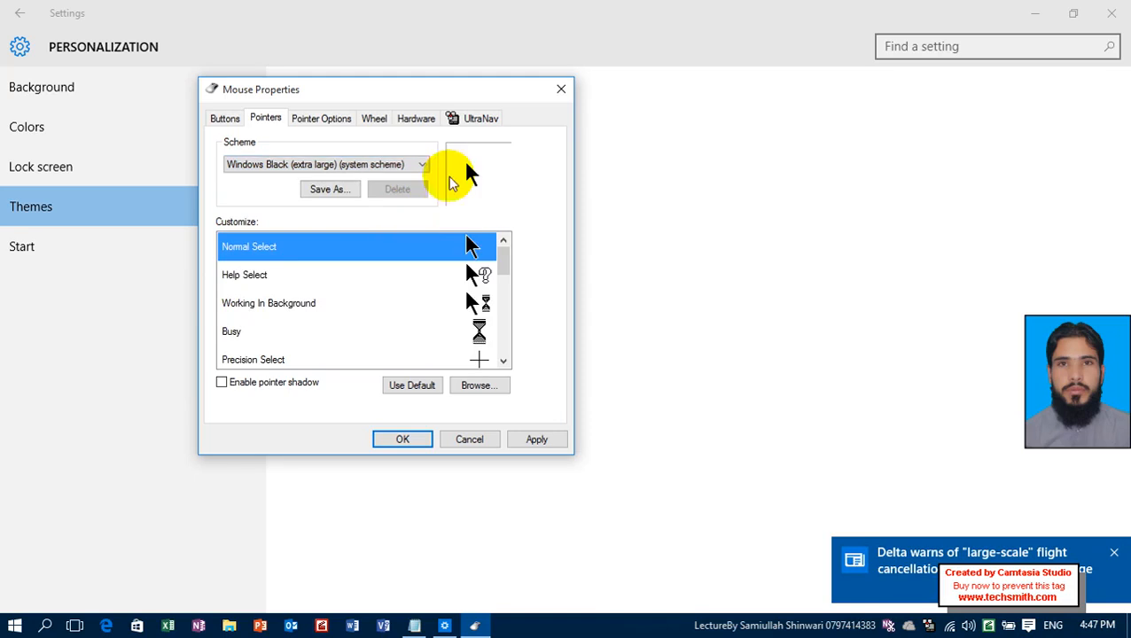
left_click(531, 439)
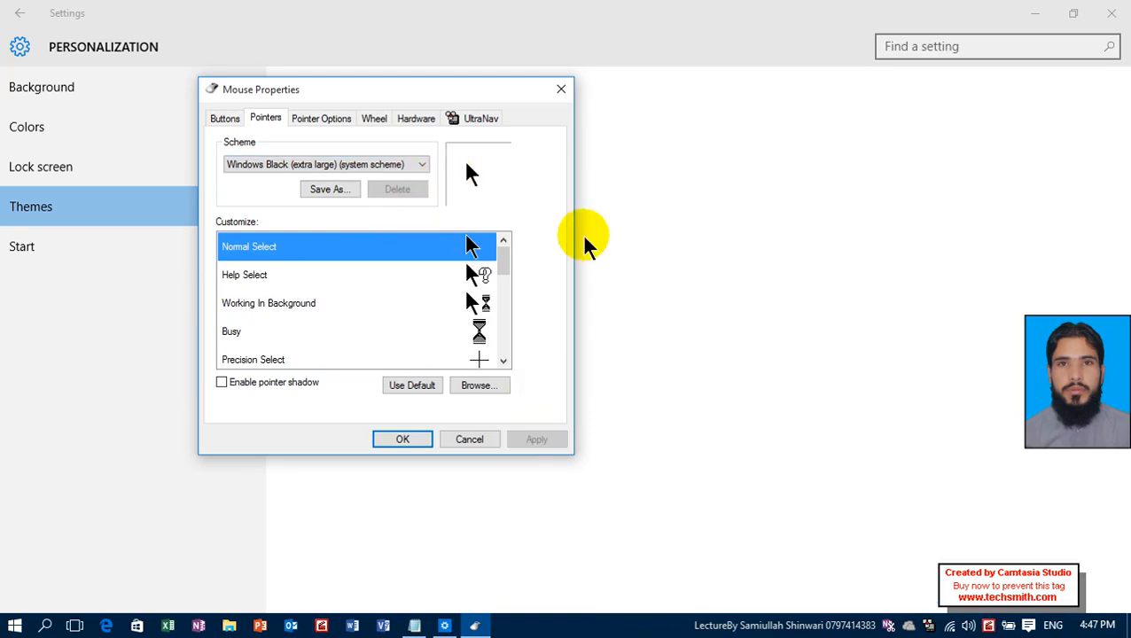
Set the pointer scheme to (None) and apply it.
left_click(386, 166)
left_click(324, 180)
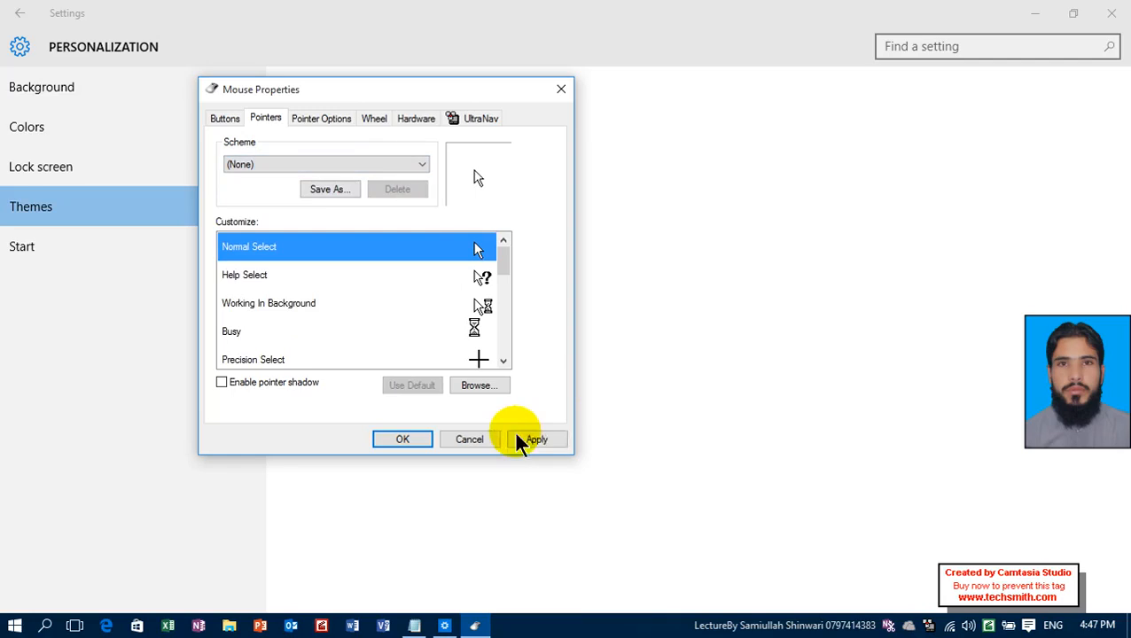
left_click(527, 439)
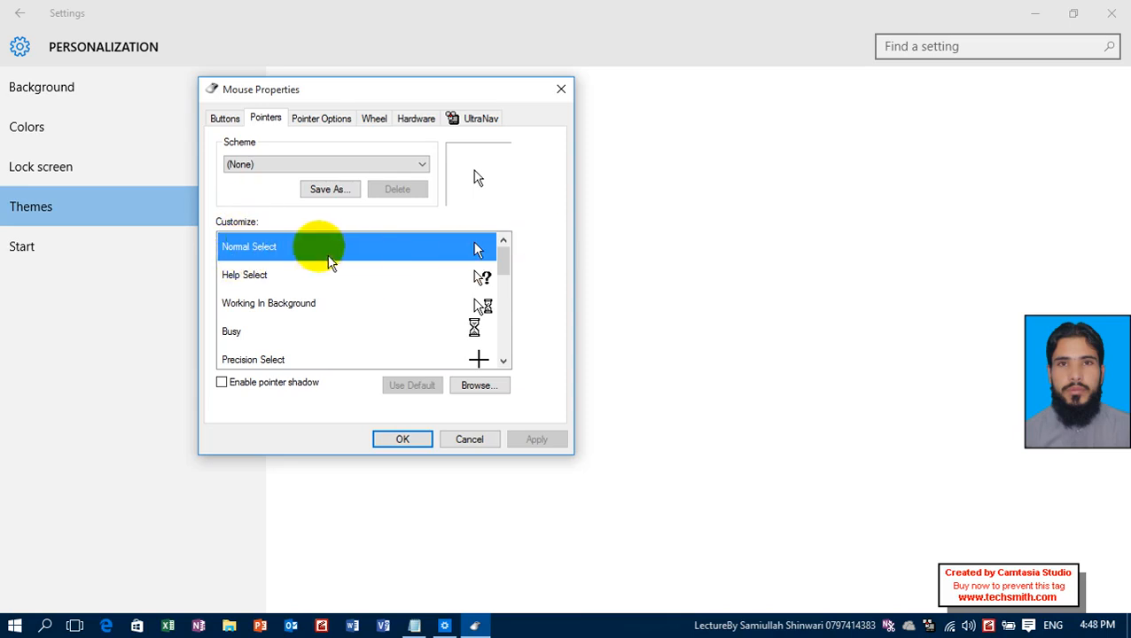
Examine the individual pointers available for customization, including Working In Background and Precision Select.
left_click(303, 287)
left_click(303, 302)
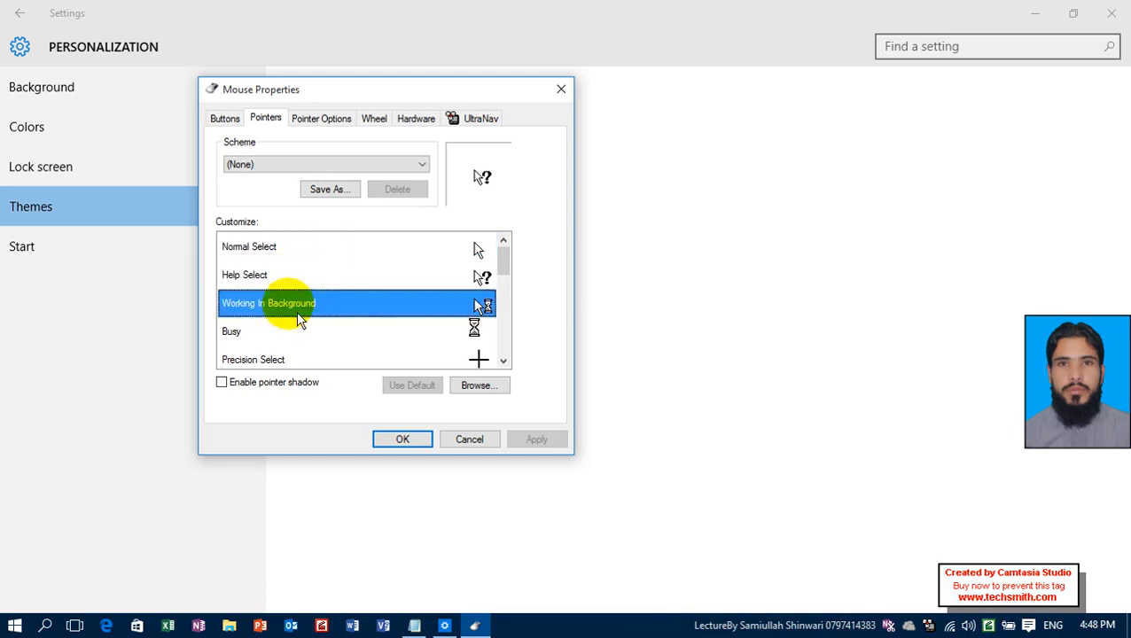
left_click(279, 359)
scroll(279, 354, "down", 3)
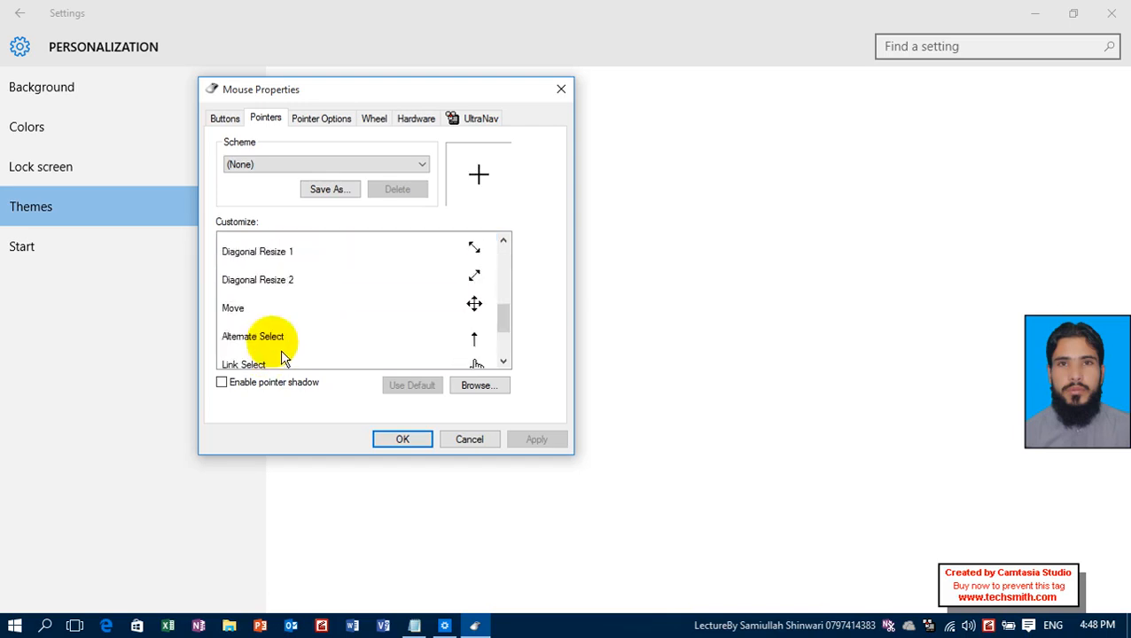
Assign an animated busy cursor to the Normal Select pointer and apply it, restoring and applying the default pointer after the trial.
scroll(280, 350, "up", 4)
left_click(277, 258)
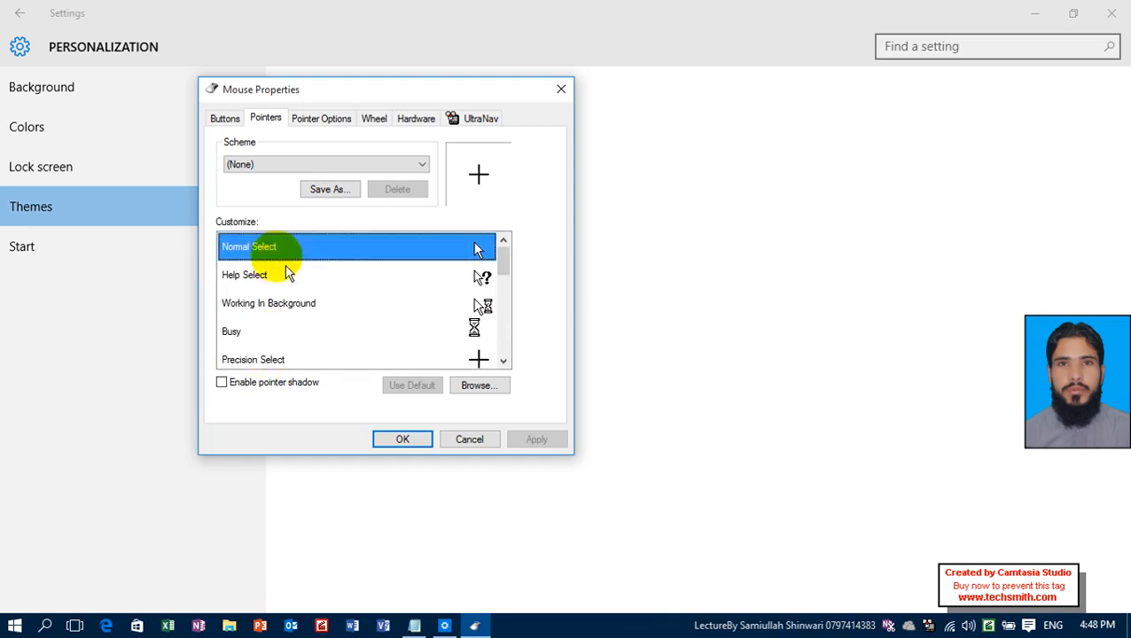
left_click(490, 397)
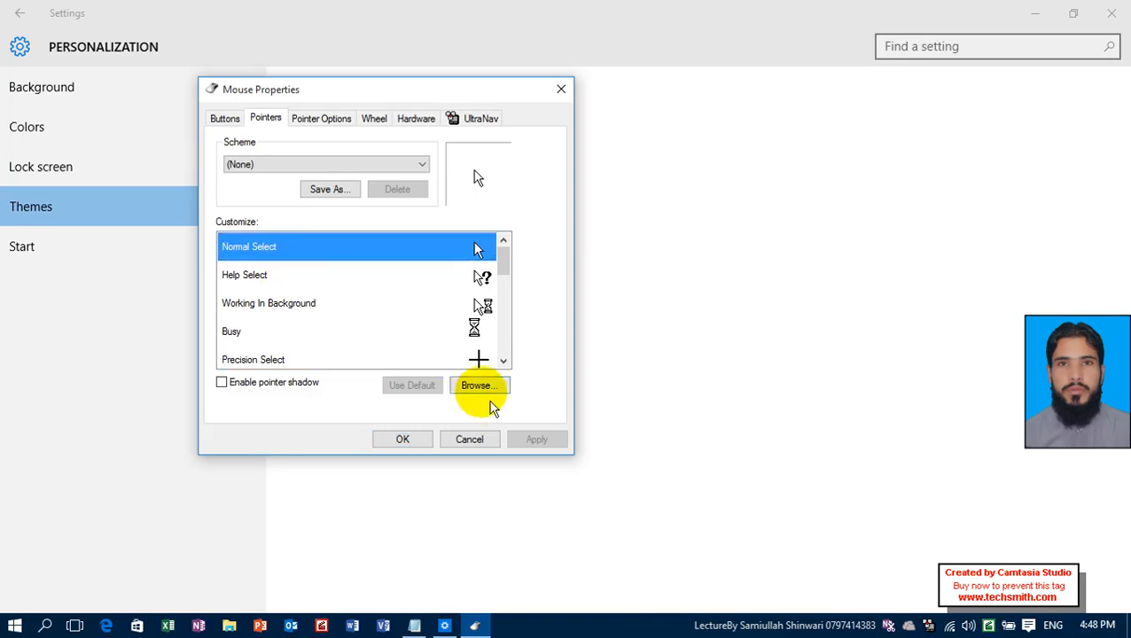
double_click(386, 261)
left_click(543, 443)
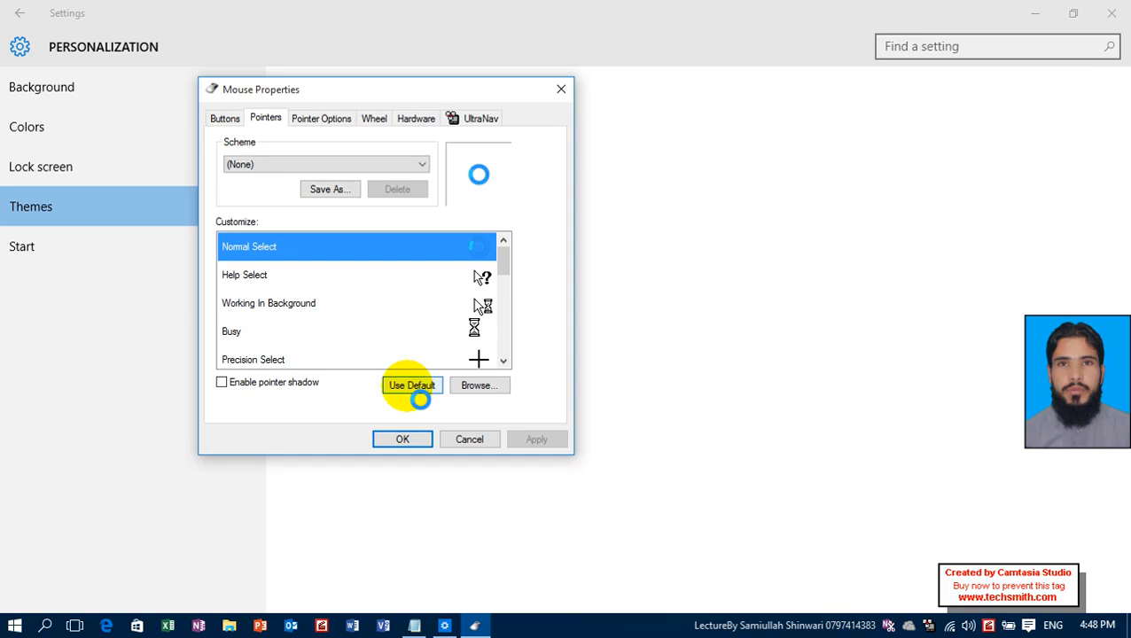
left_click(418, 396)
left_click(545, 441)
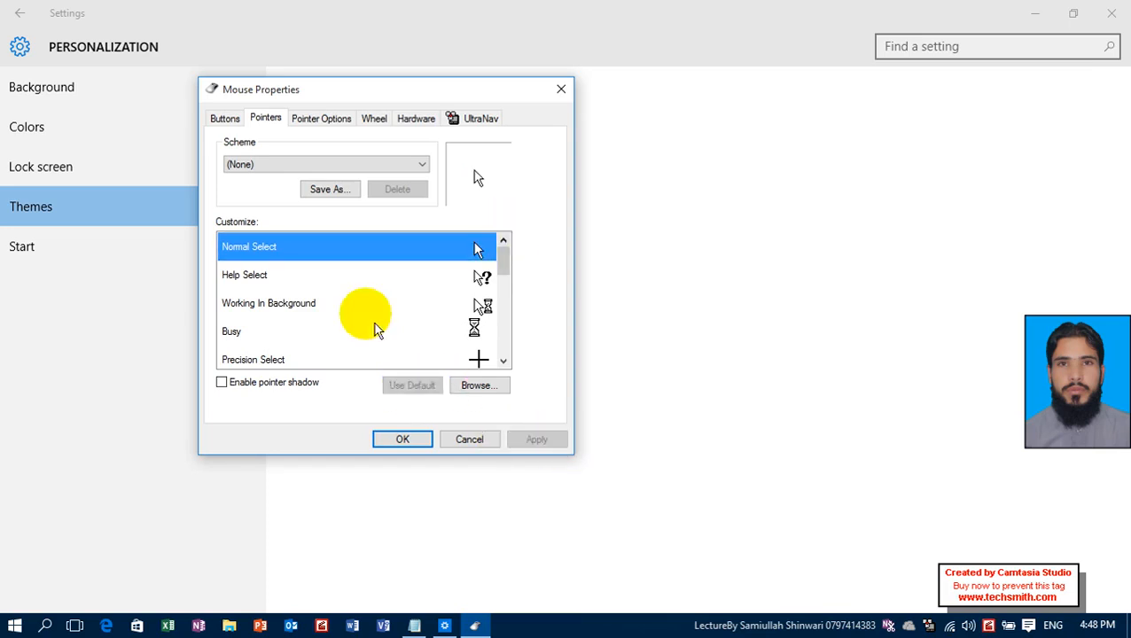
Turn the pointer shadow on and apply it, and turn it off again with another apply.
left_click(275, 385)
left_click(540, 443)
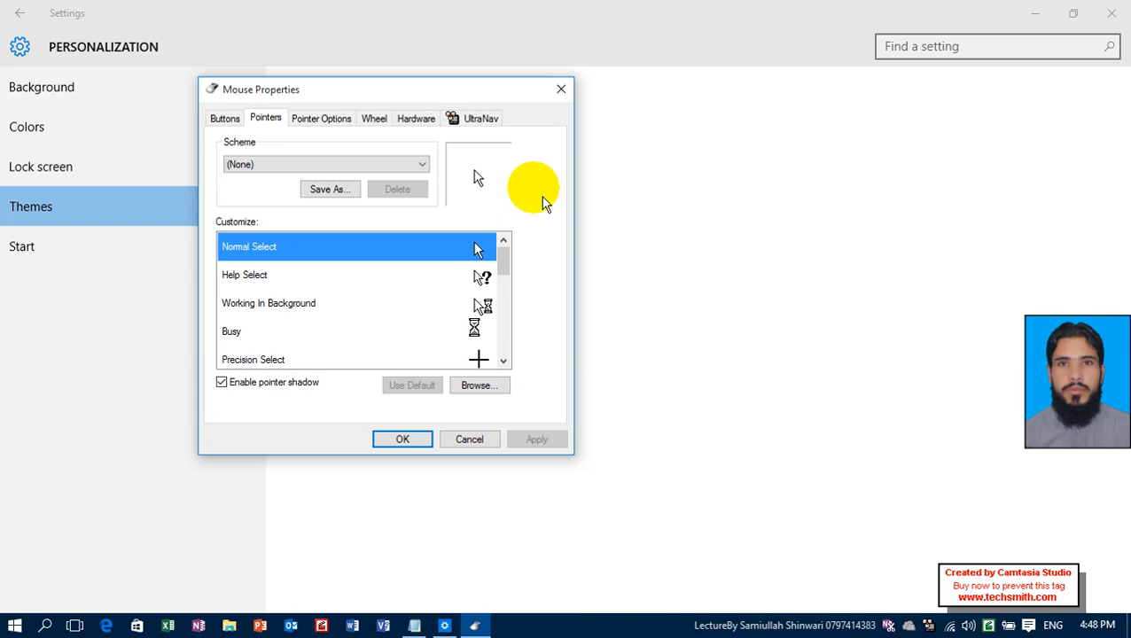
left_click(283, 382)
left_click(528, 440)
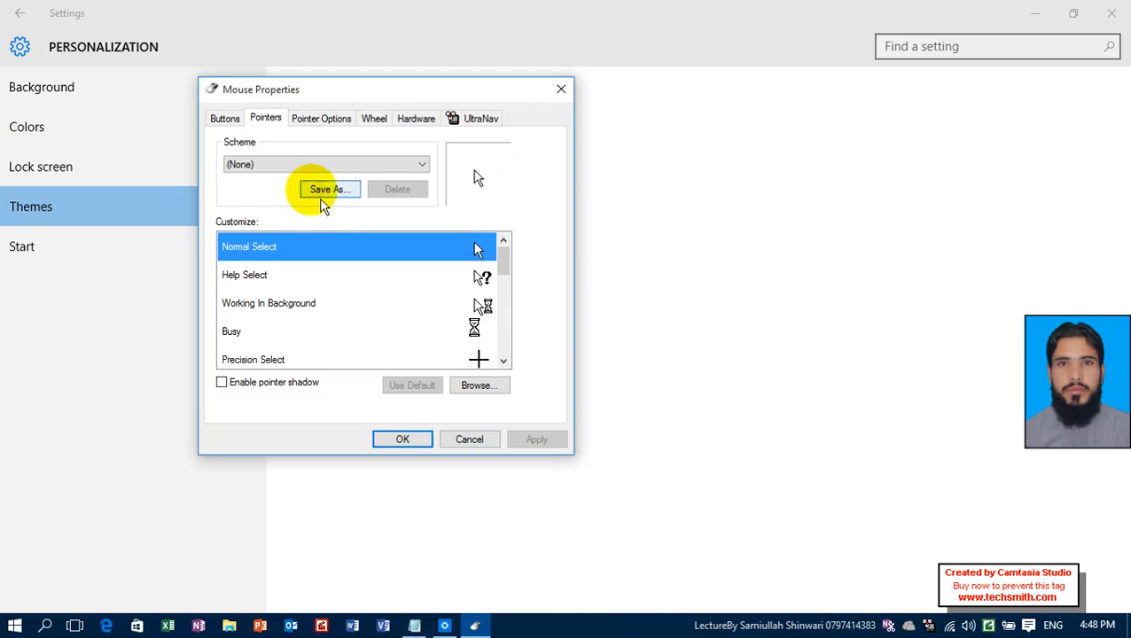
Replace the Normal Select pointer with aero_busy.ani and apply the change.
left_click(479, 400)
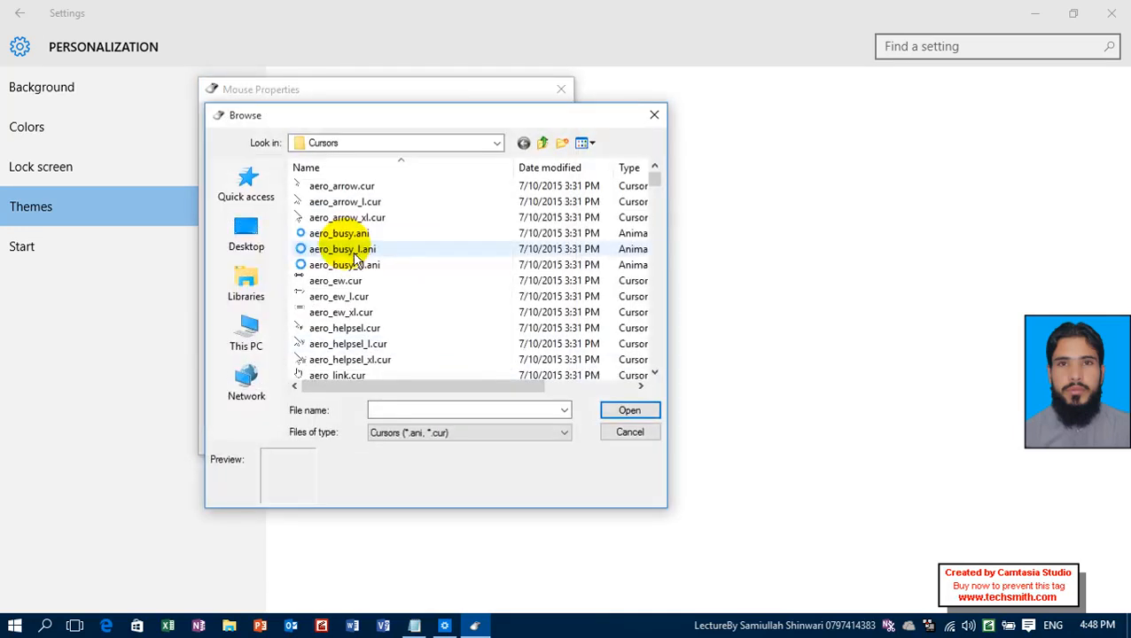
left_click(372, 233)
left_click(628, 410)
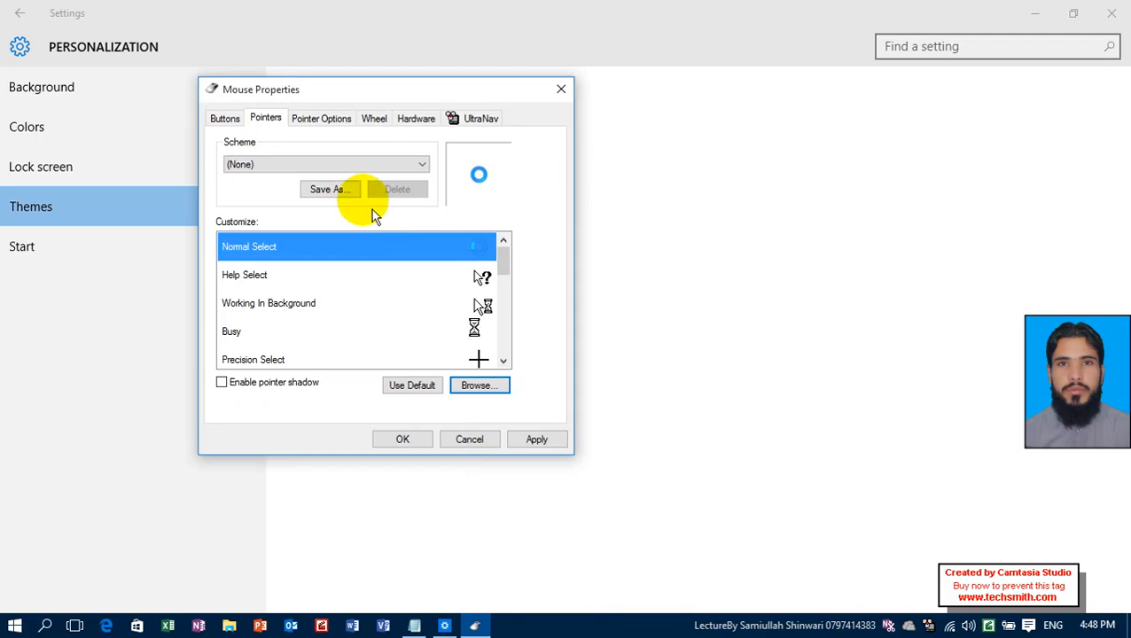
left_click(536, 439)
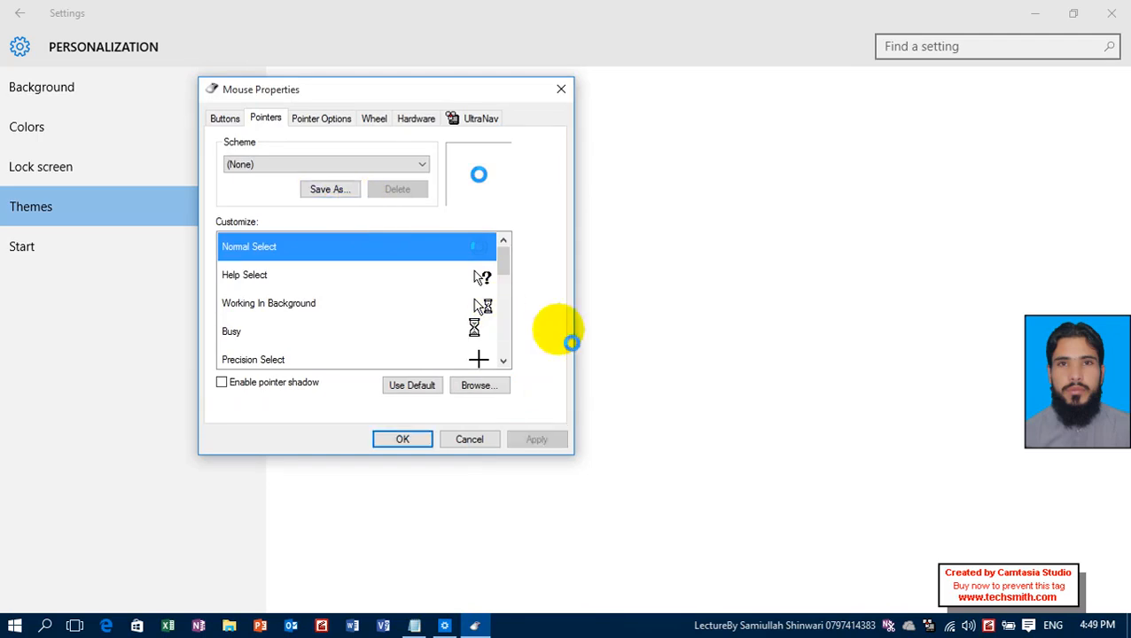
Save the current pointer set as a new scheme named with a person's first name.
left_click(349, 195)
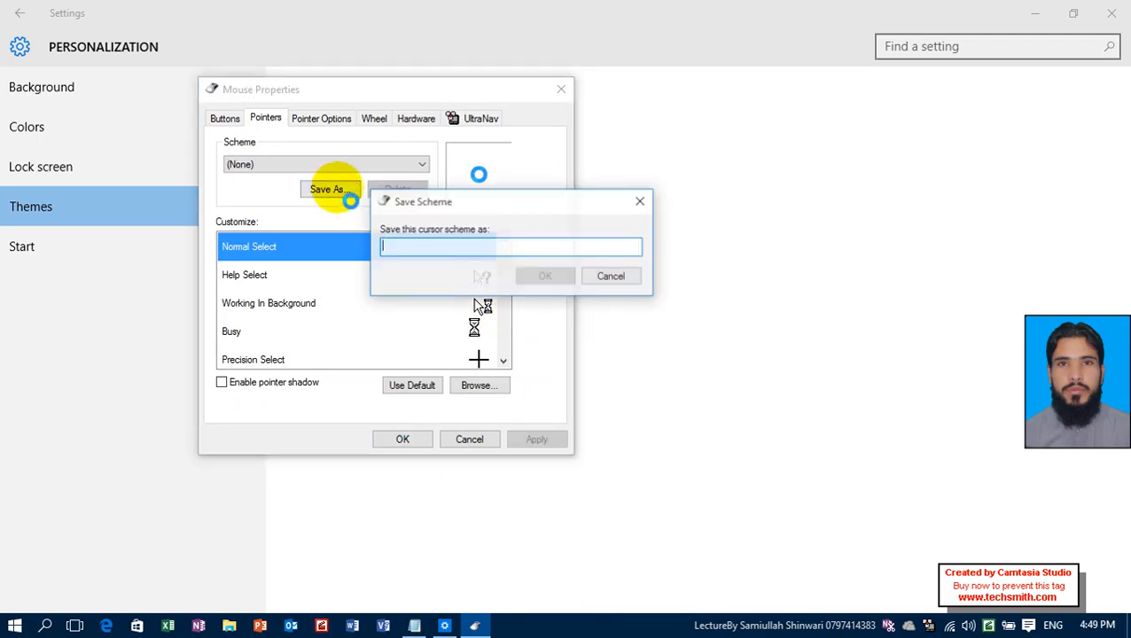
type("tahir")
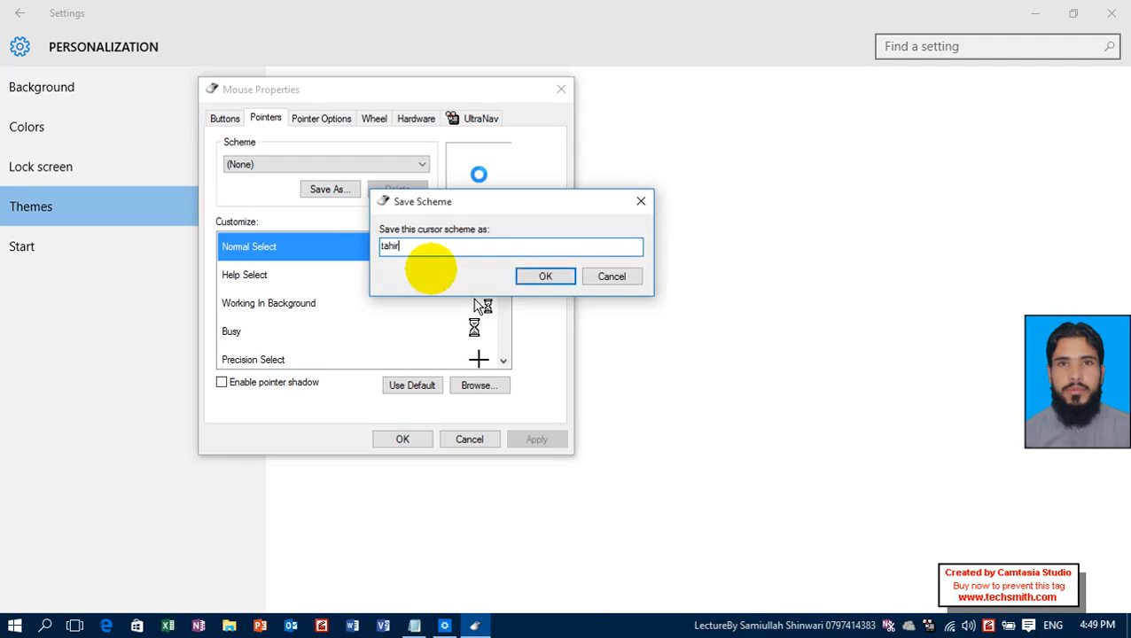
key("Return")
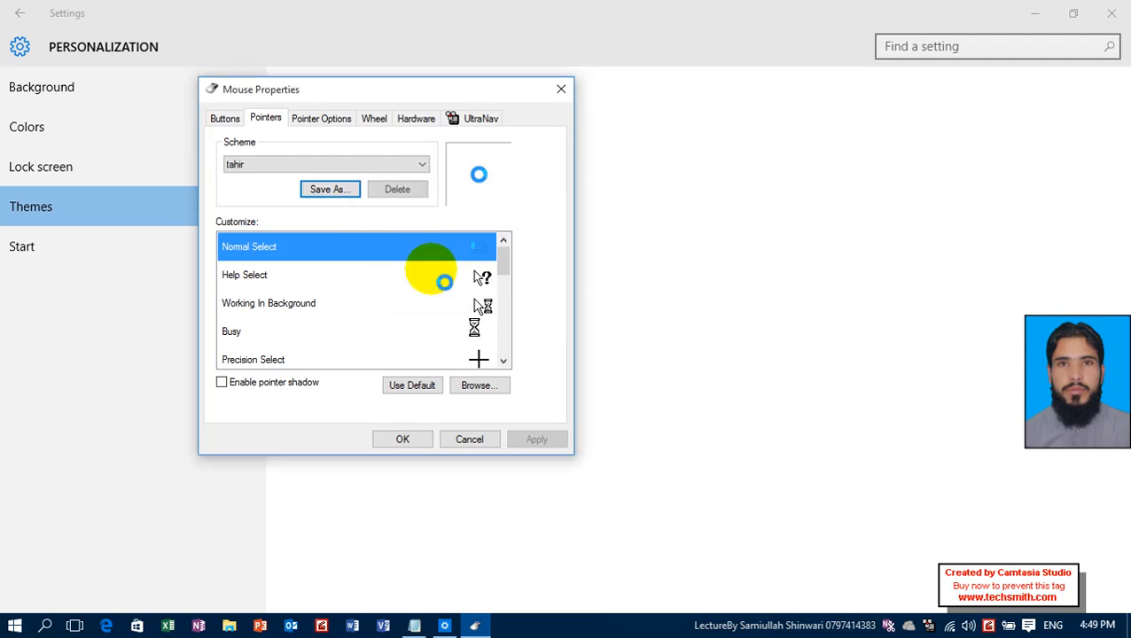
Apply the Tasl pointer scheme and preview Windows Default (extra large).
left_click(368, 165)
left_click(356, 221)
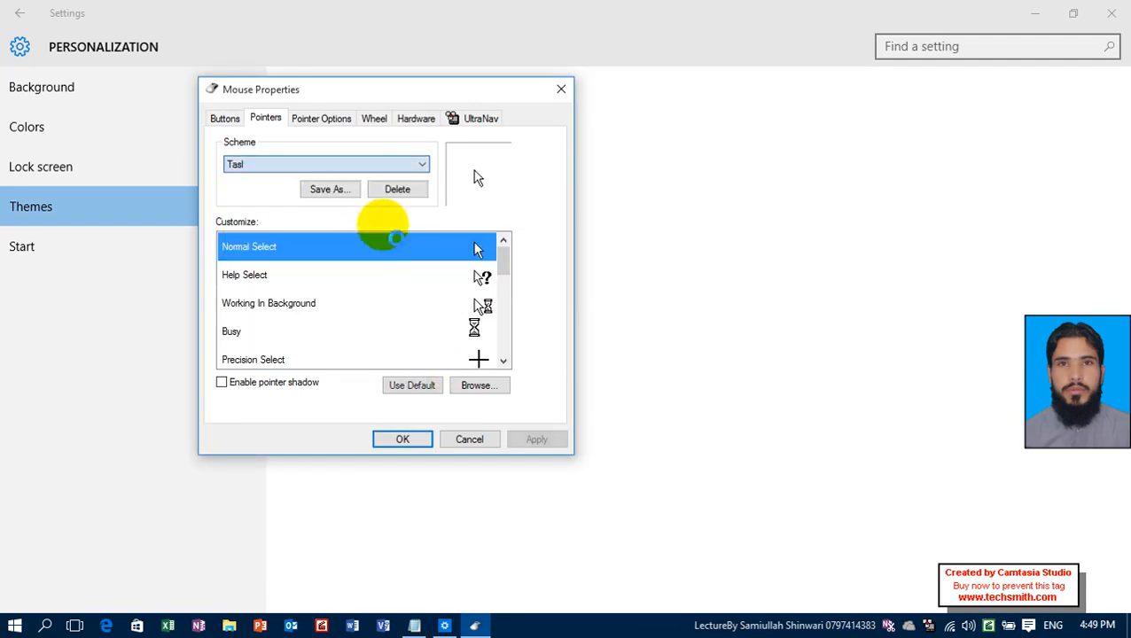
left_click(553, 443)
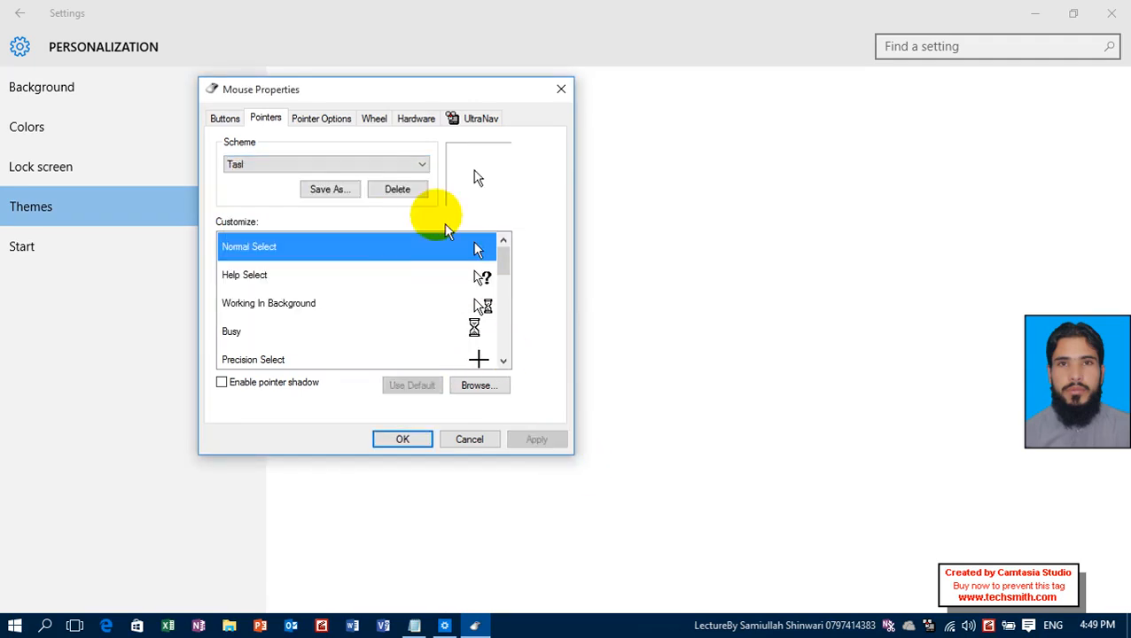
left_click(421, 166)
left_click(391, 264)
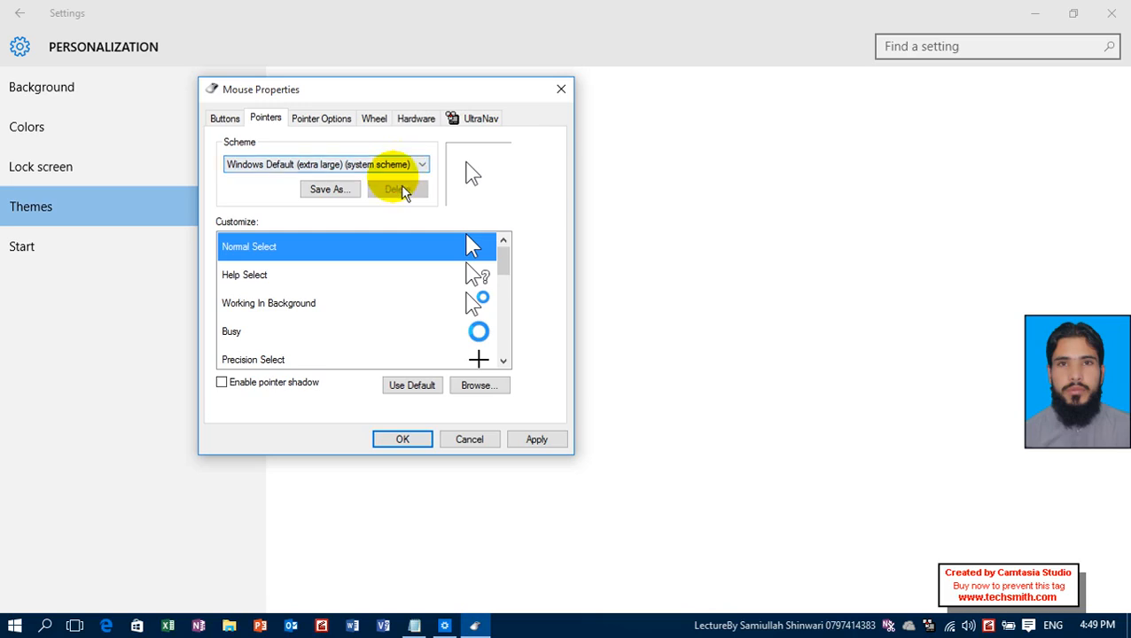
Select the newly saved custom pointer scheme, remove it completely from the system, and apply the change.
left_click(420, 164)
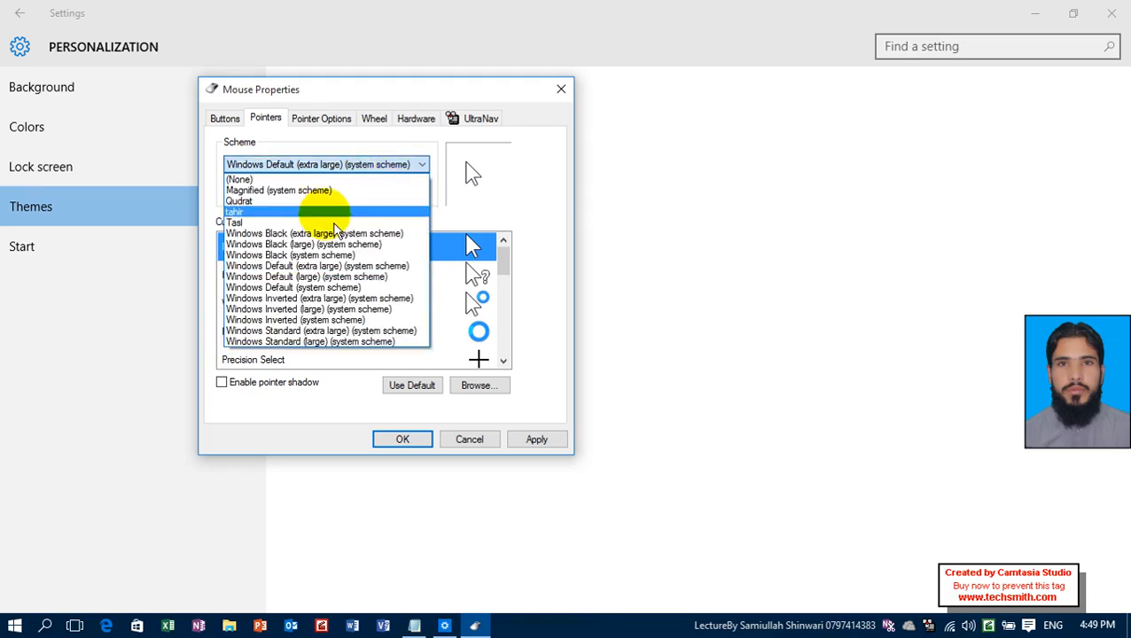
left_click(333, 223)
left_click(401, 190)
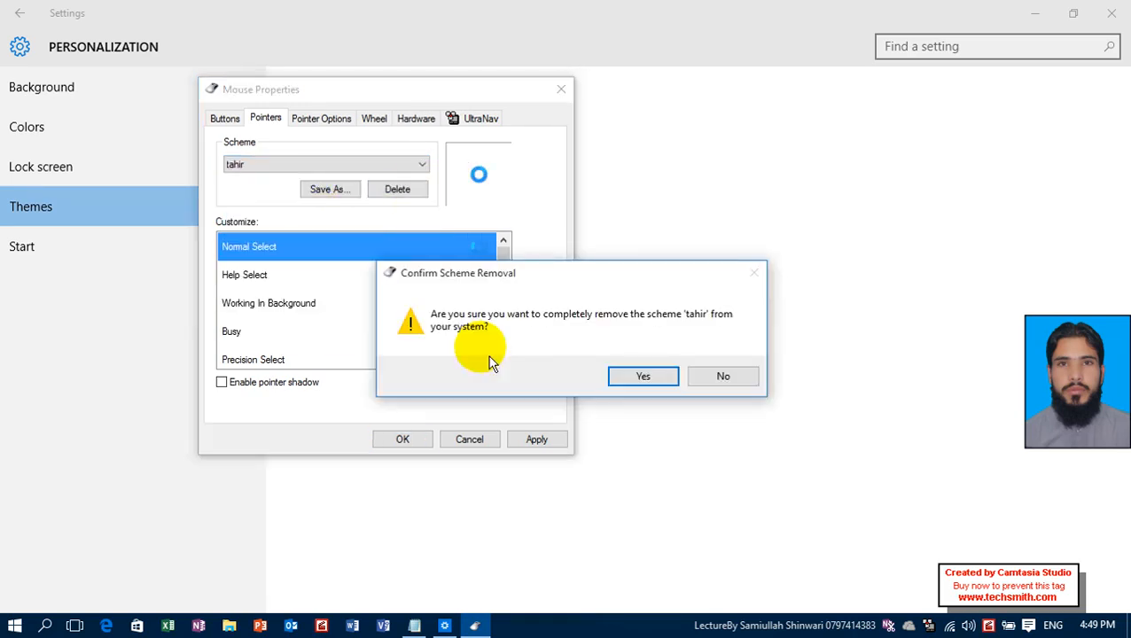
left_click(647, 376)
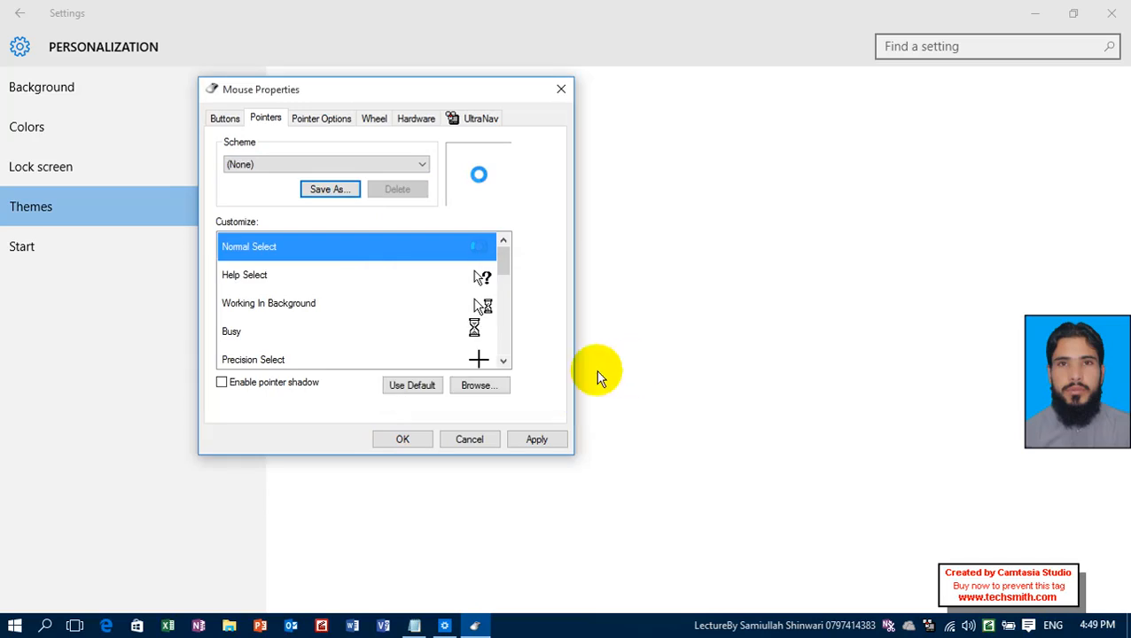
left_click(538, 438)
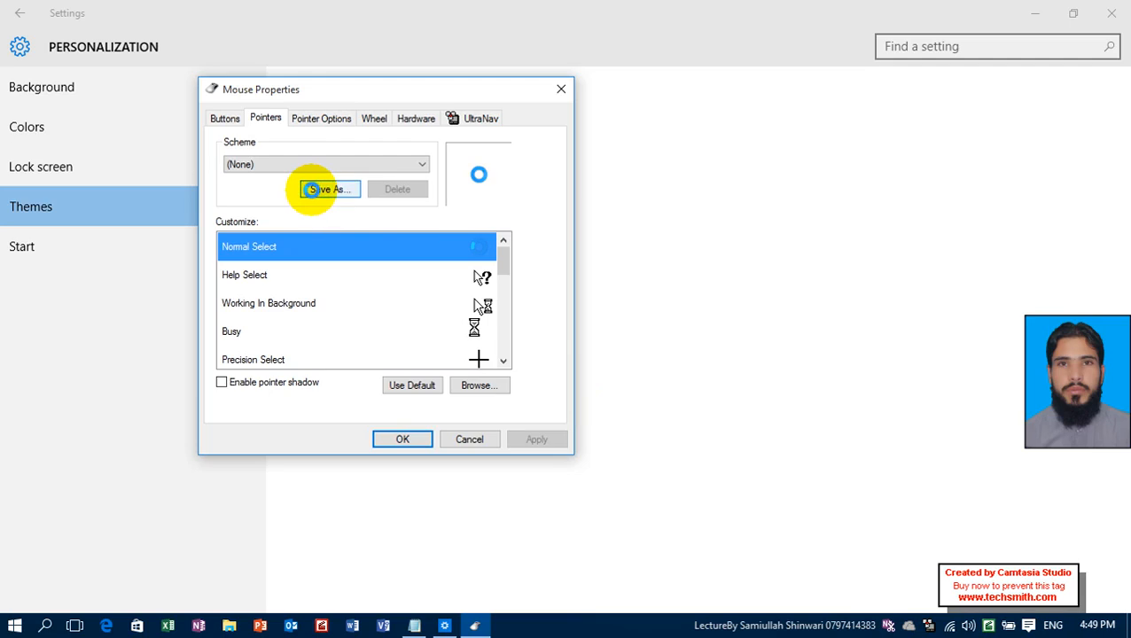
Set the pointer speed to the fastest level and restore the default Normal Select pointer, applying the changes.
left_click(328, 117)
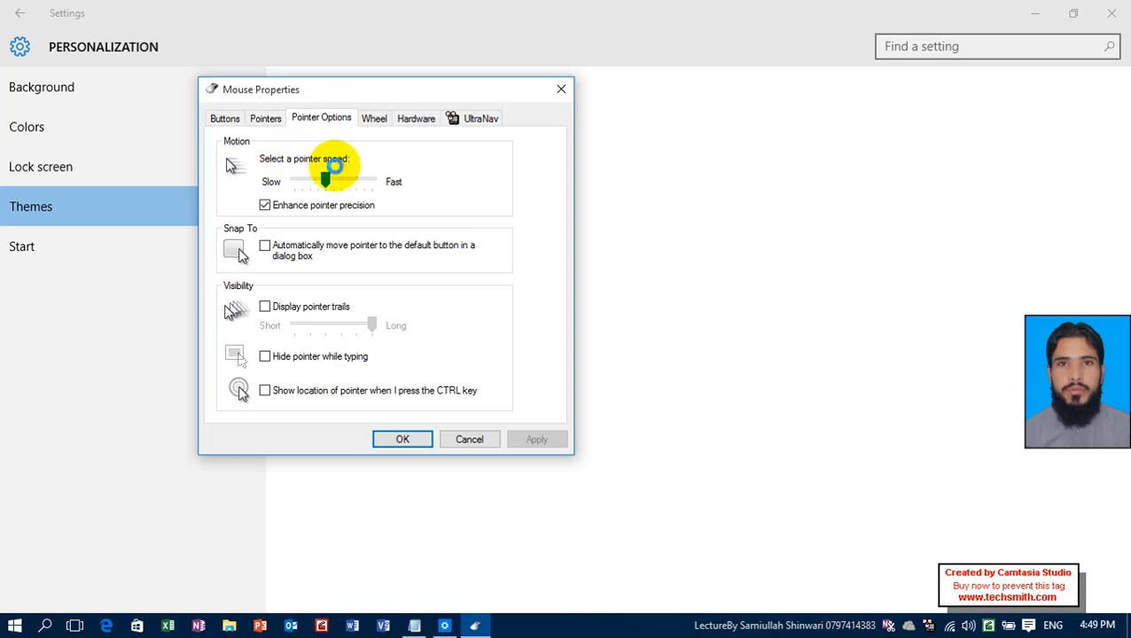
left_click_drag(324, 176, 485, 172)
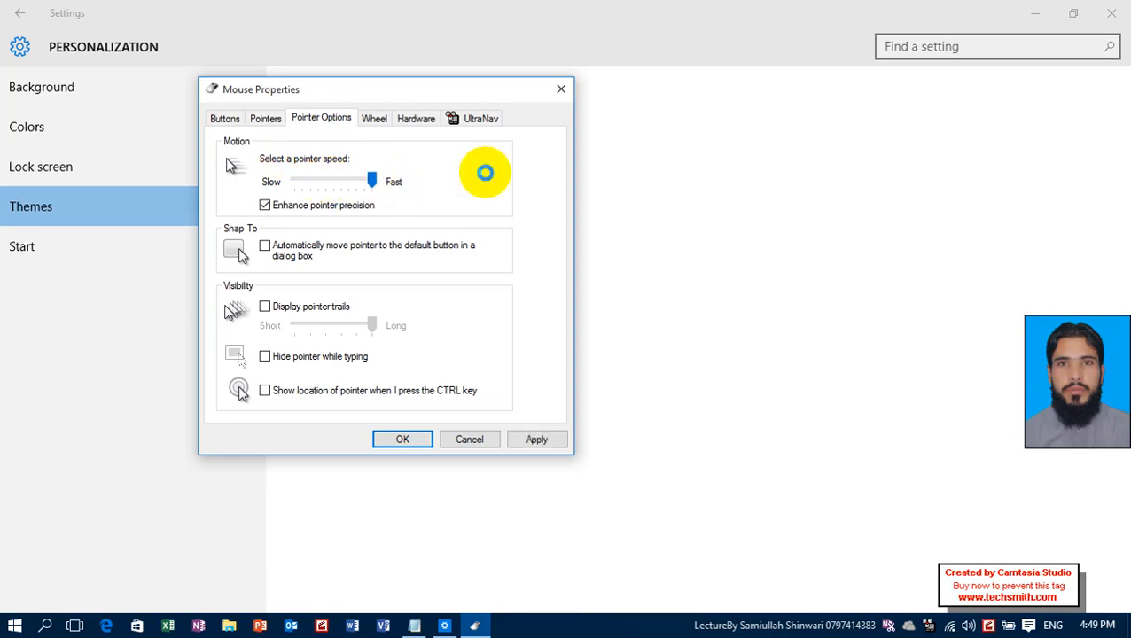
left_click(225, 118)
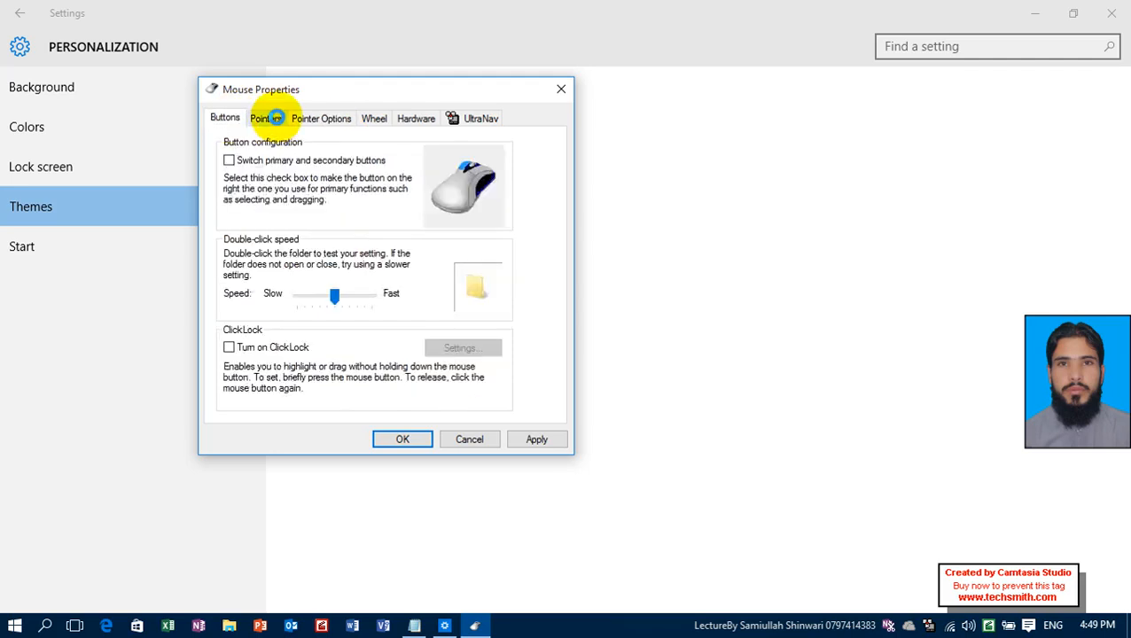
left_click(276, 118)
left_click(404, 387)
left_click(541, 438)
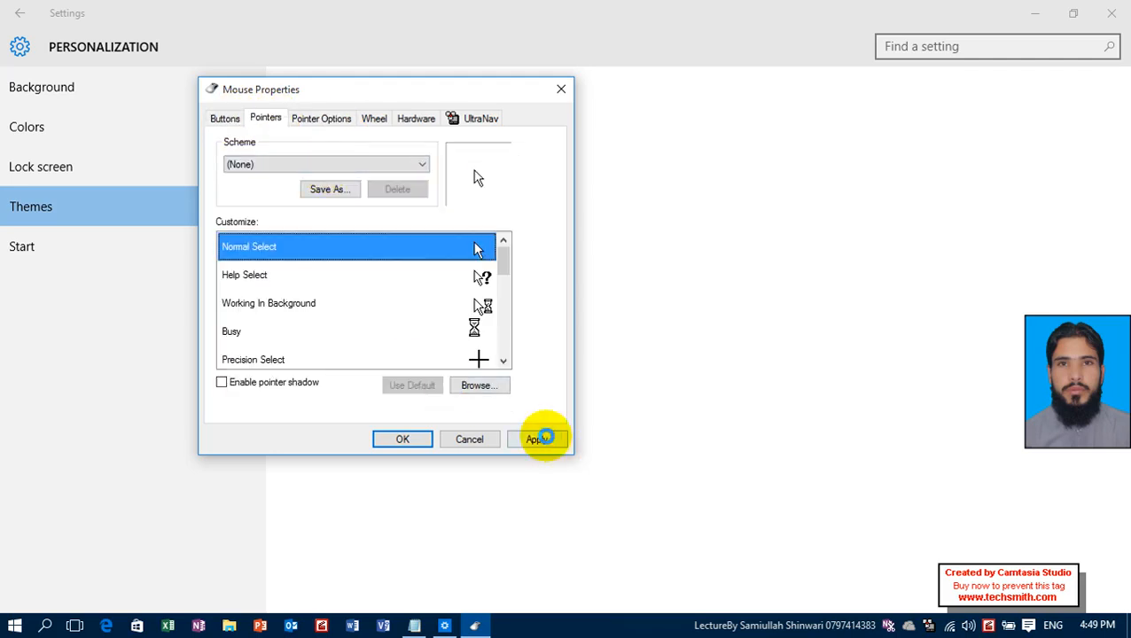
Lower the pointer speed to slightly below the middle with Enhance pointer precision enabled, and apply the settings.
left_click(321, 117)
left_click(323, 205)
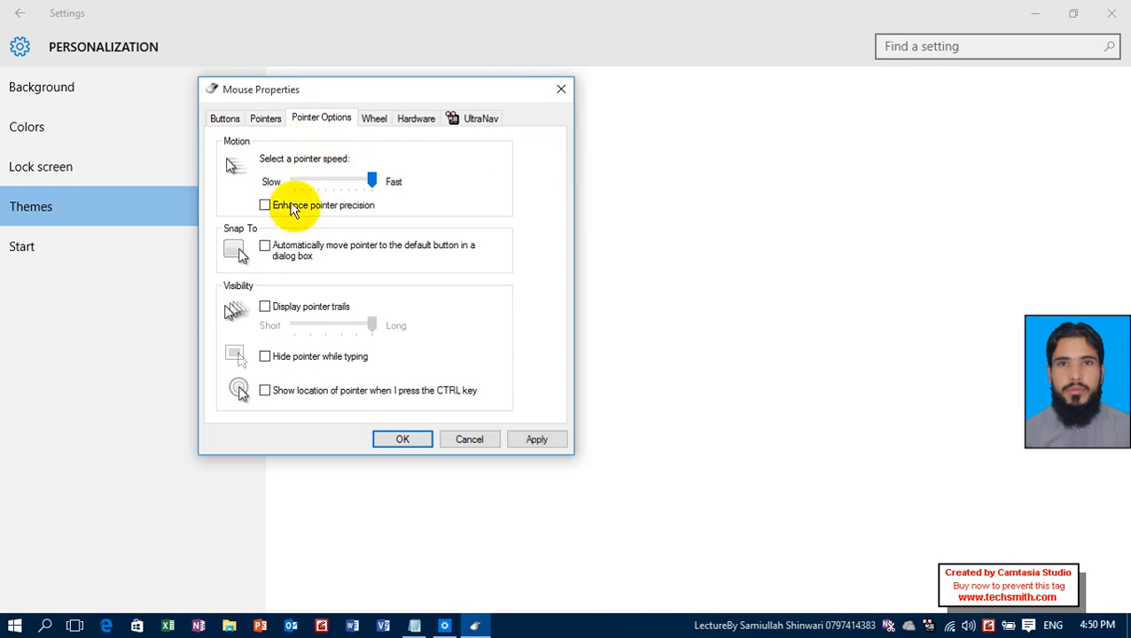
left_click(310, 182)
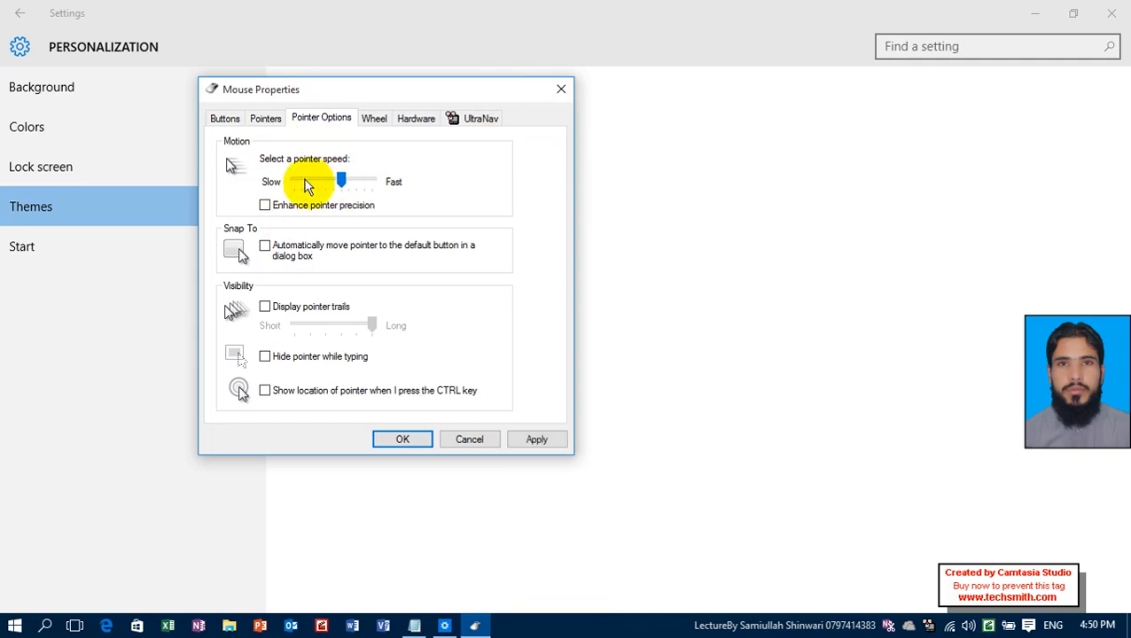
left_click_drag(307, 183, 272, 186)
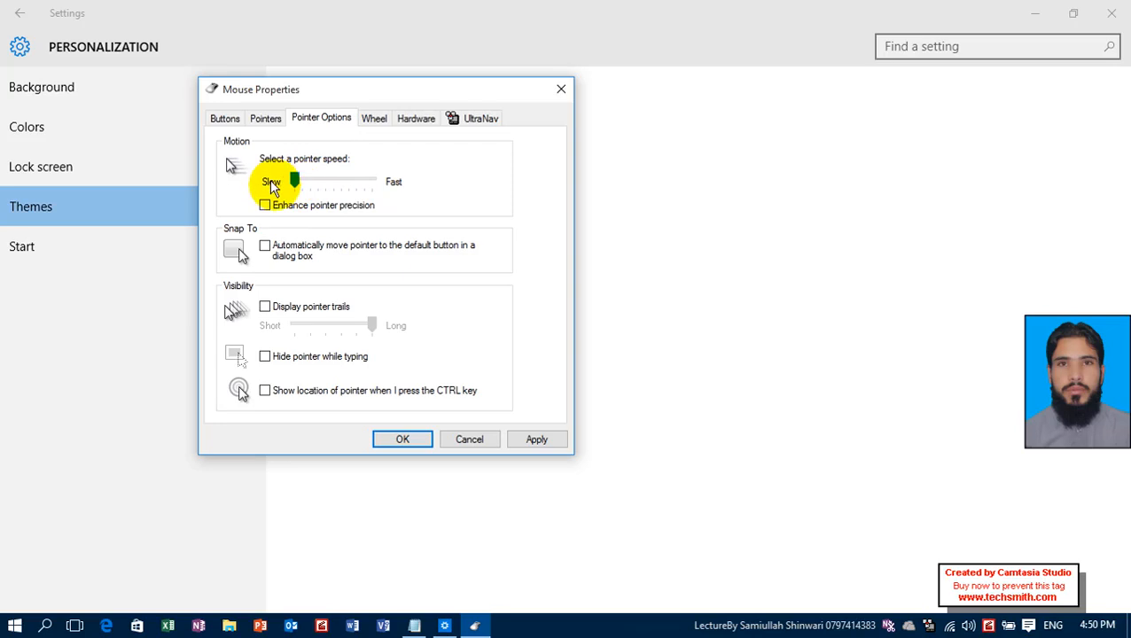
left_click(268, 199)
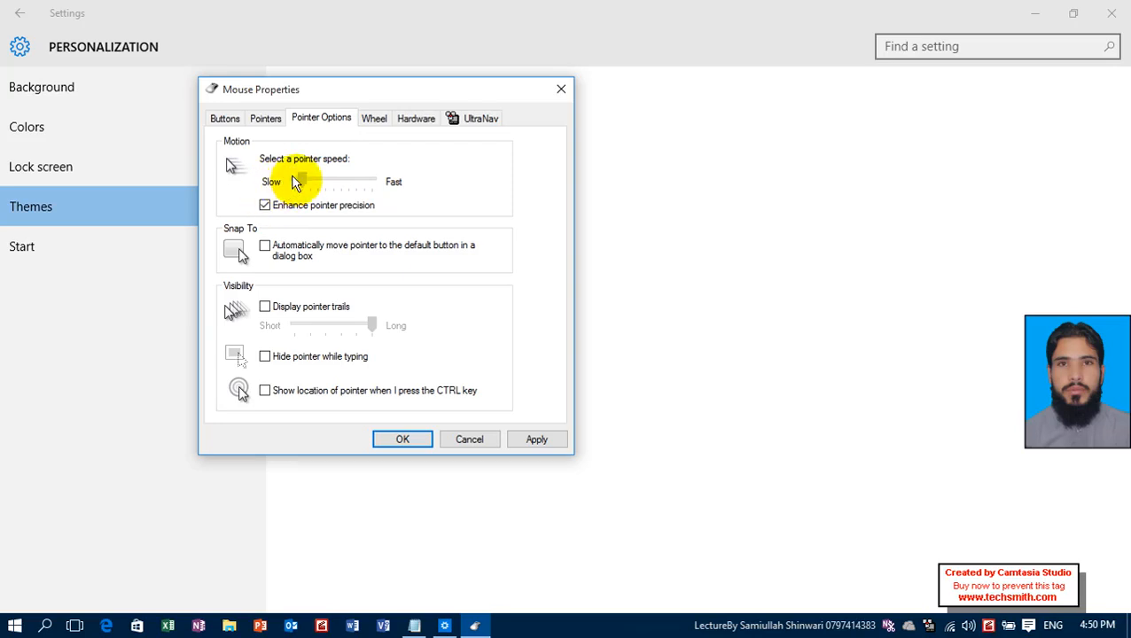
left_click(532, 440)
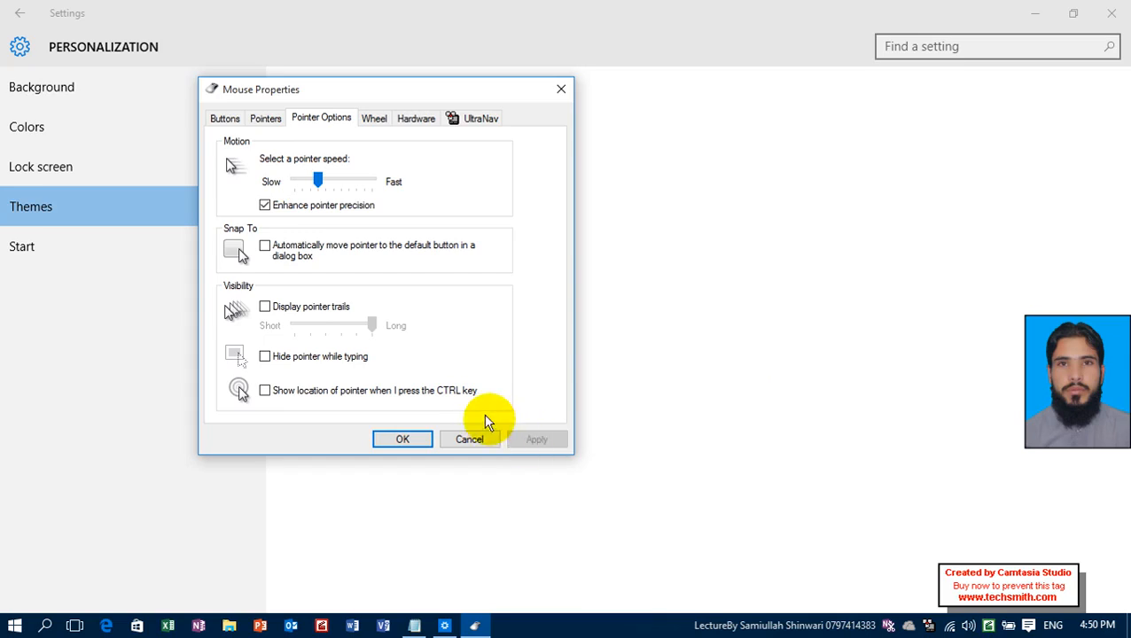
Enable and apply automatic pointer movement to default buttons, and test it with the delete confirmation for Second.htm without deleting the file.
left_click(268, 248)
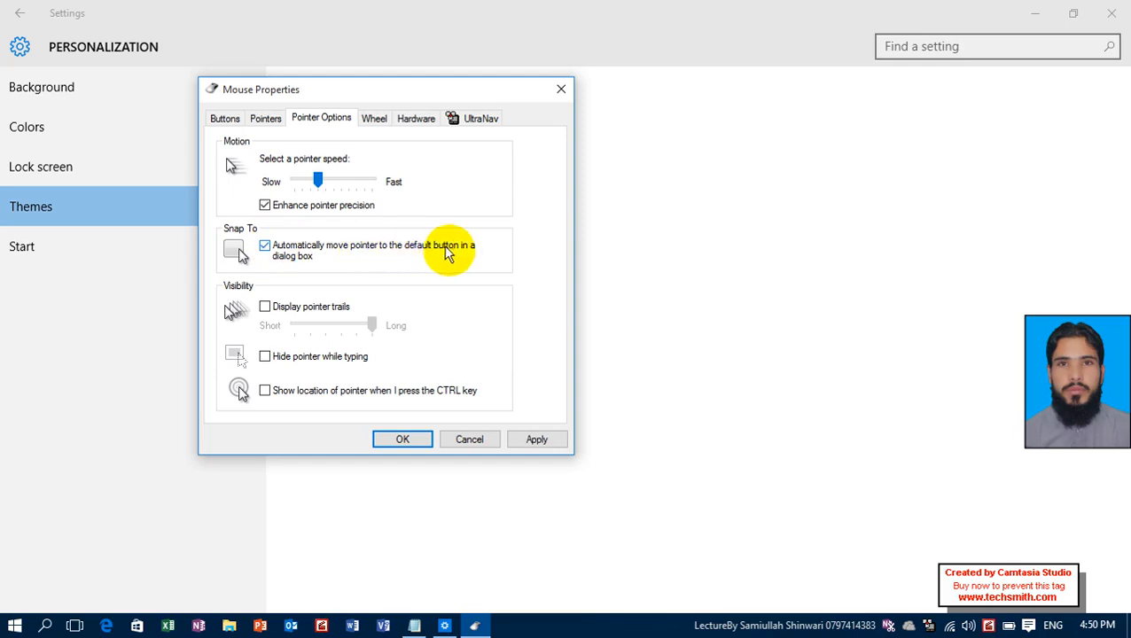
left_click(537, 440)
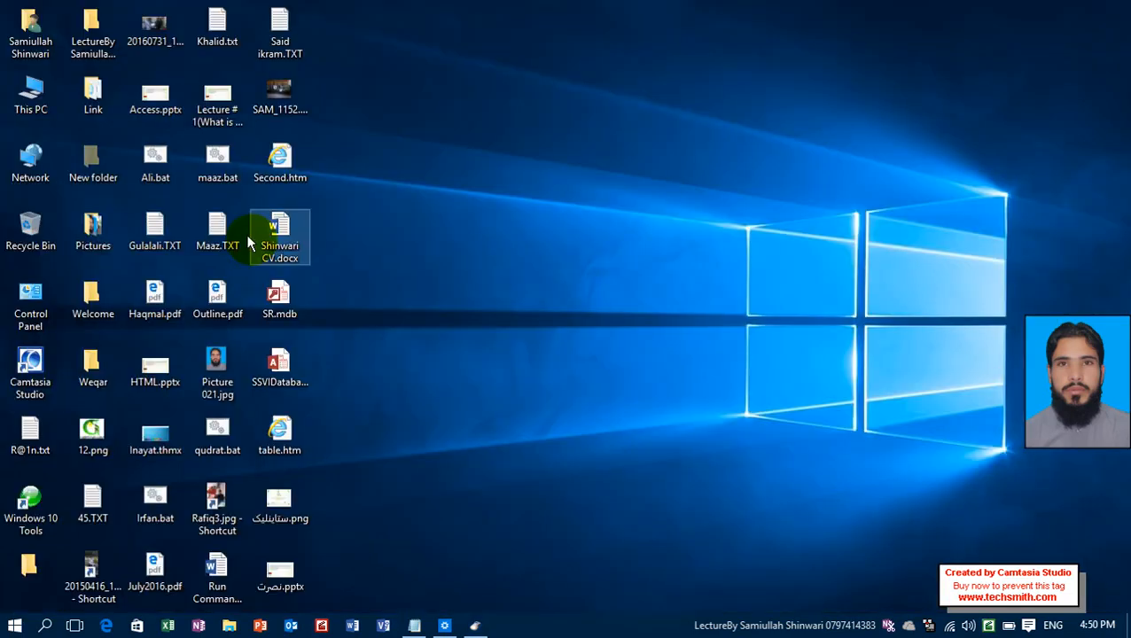
right_click(280, 175)
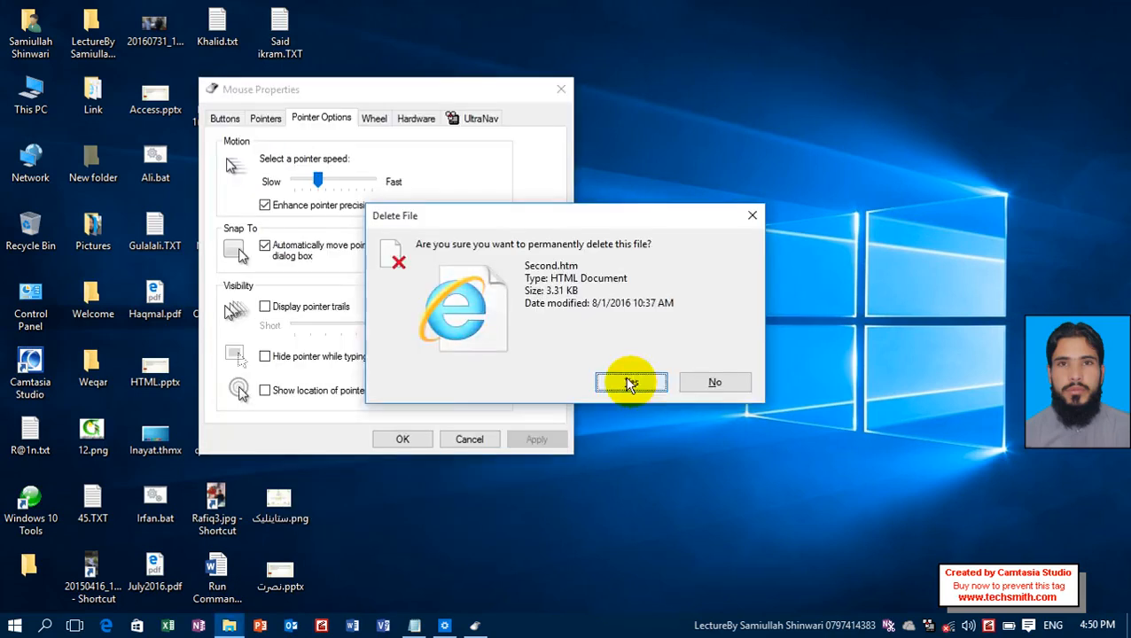
left_click(628, 383)
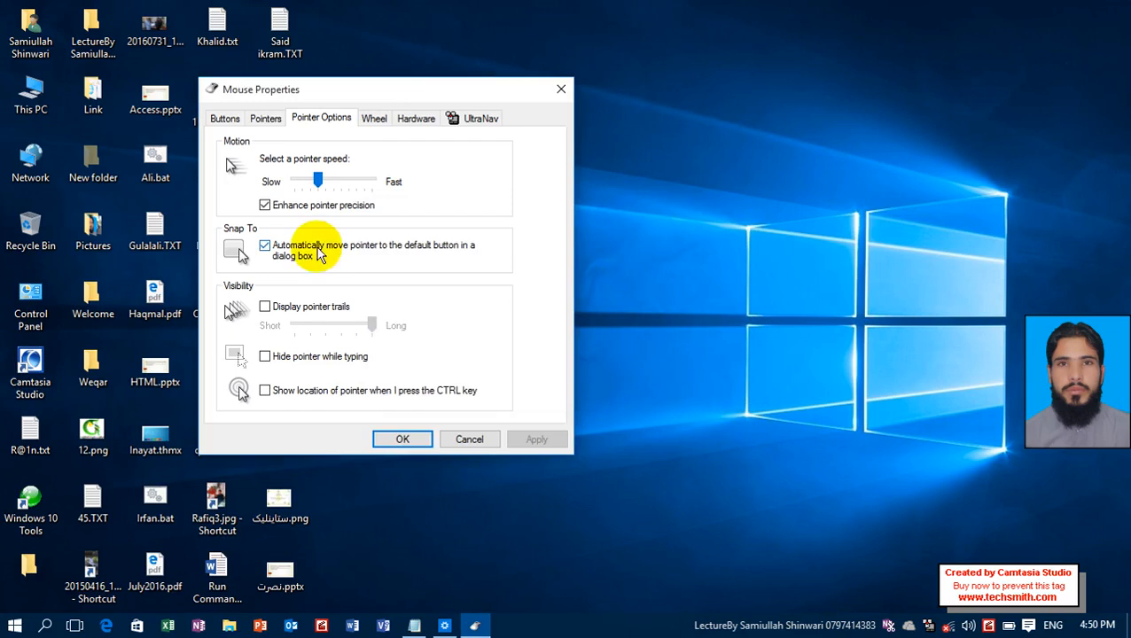
Turn off automatic pointer movement to default buttons, and retest with the delete confirmation for Second.htm, cancelling the deletion.
left_click(319, 254)
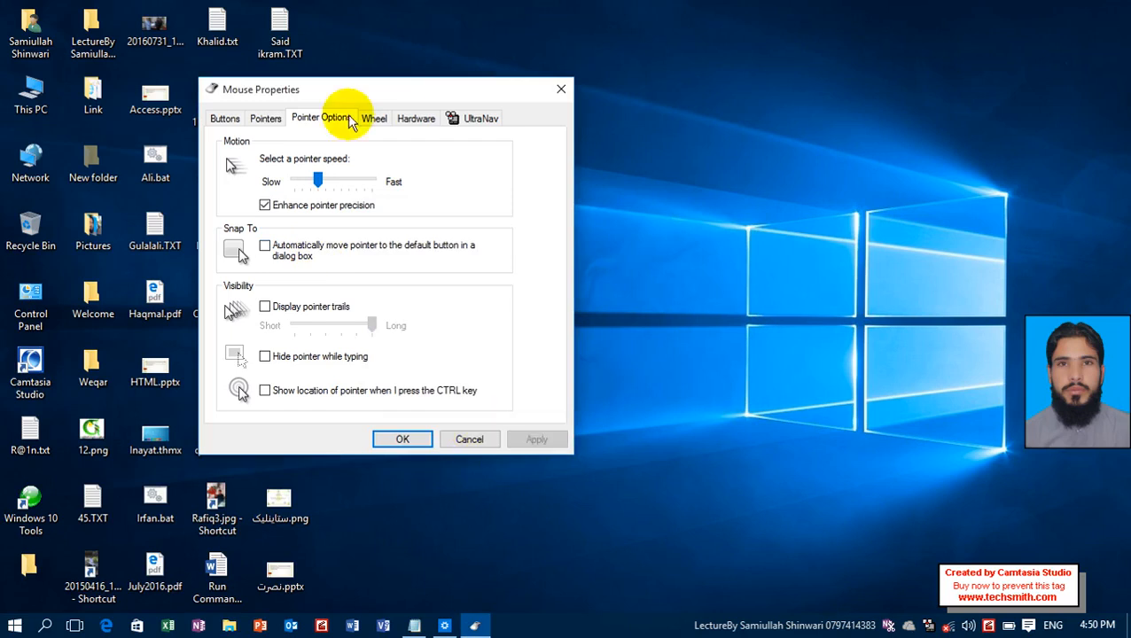
left_click_drag(313, 95, 423, 88)
right_click(259, 164)
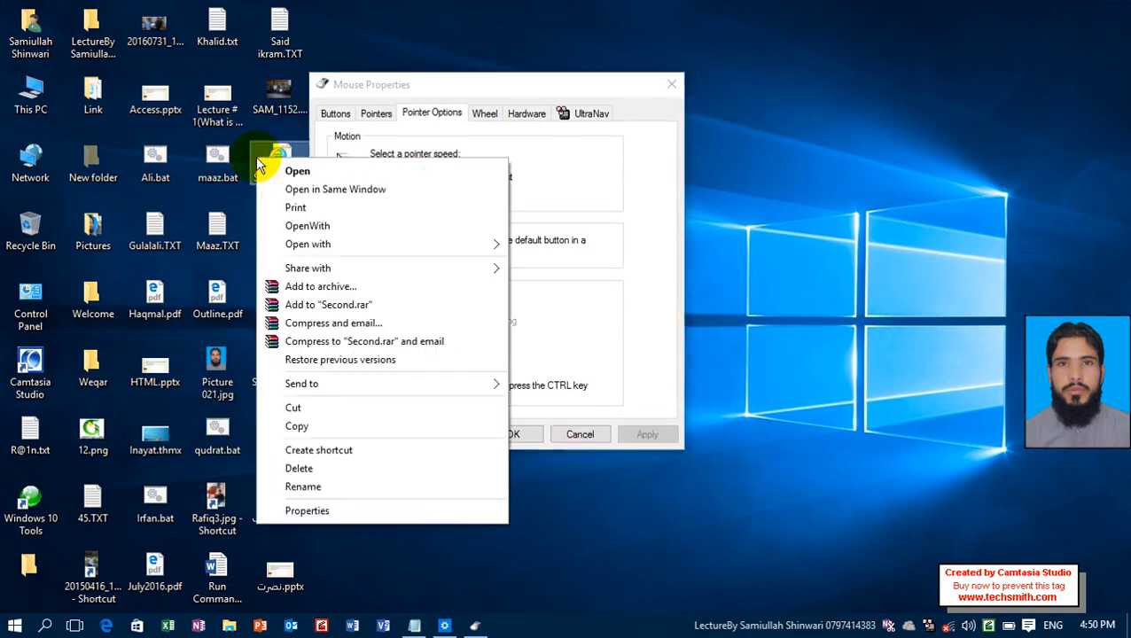
left_click(300, 470)
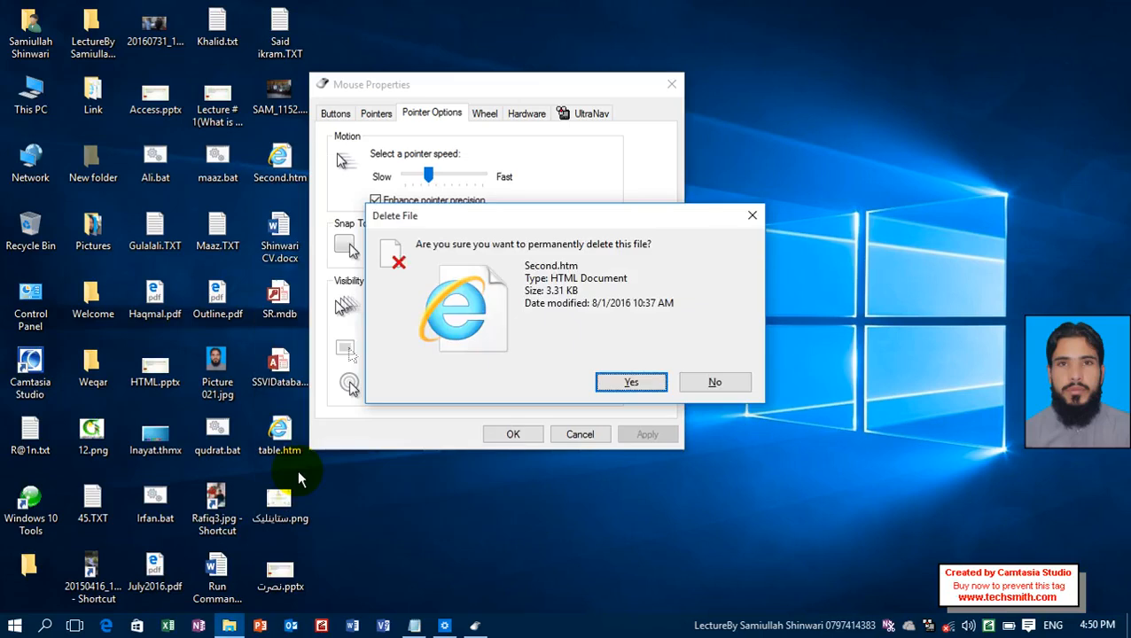
key("Escape")
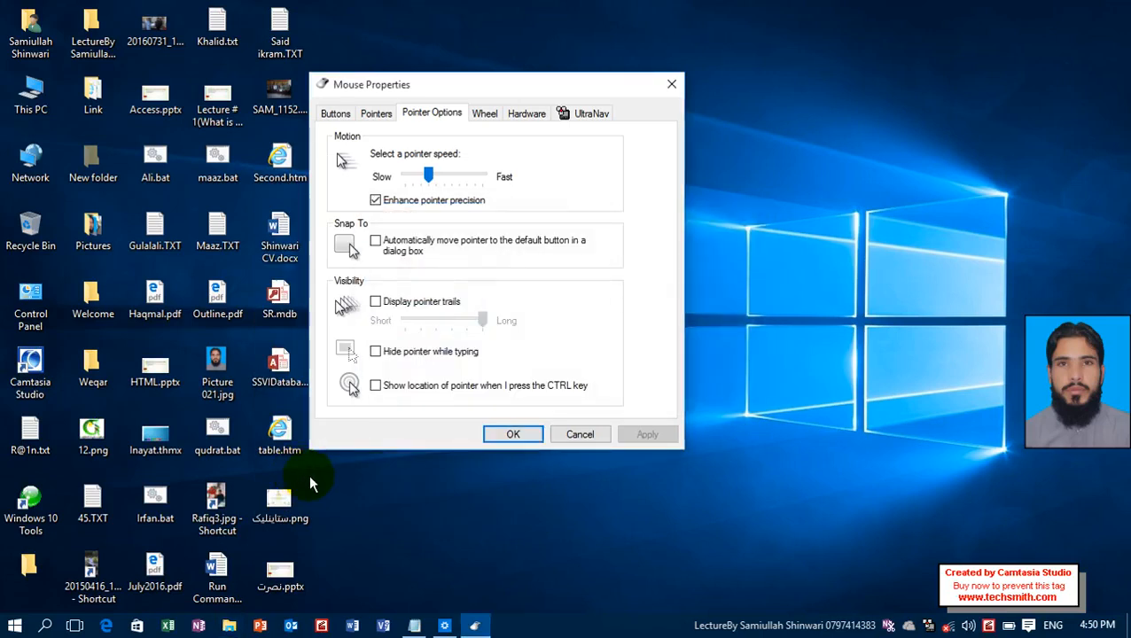
Try pointer trails at a slightly-above-middle length, turn them off again, and apply the settings.
left_click(405, 304)
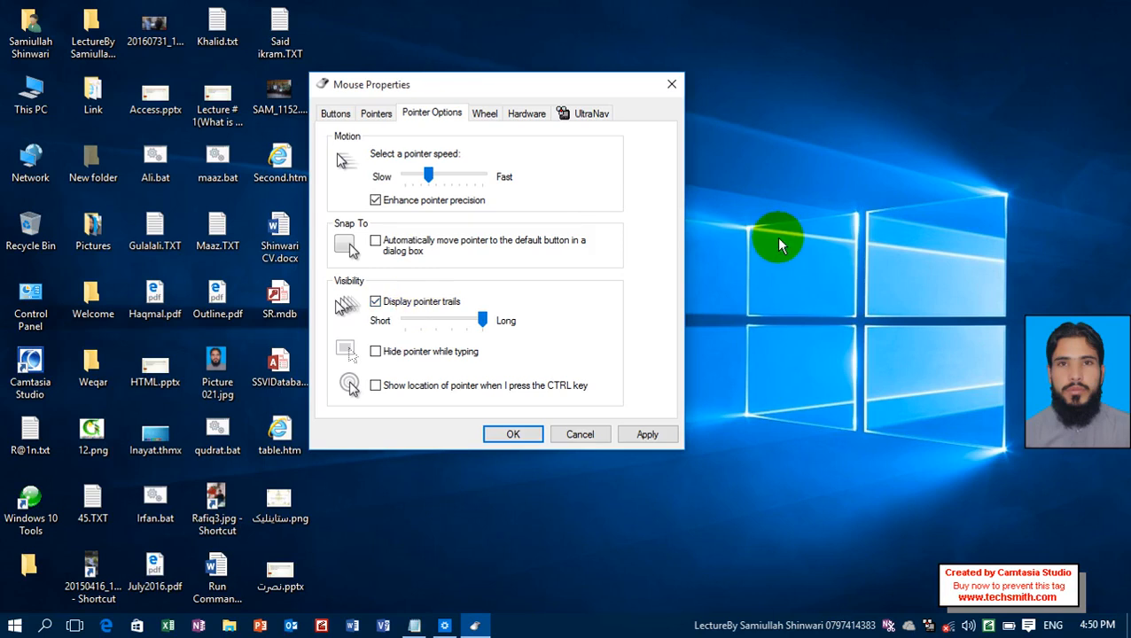
left_click(445, 321)
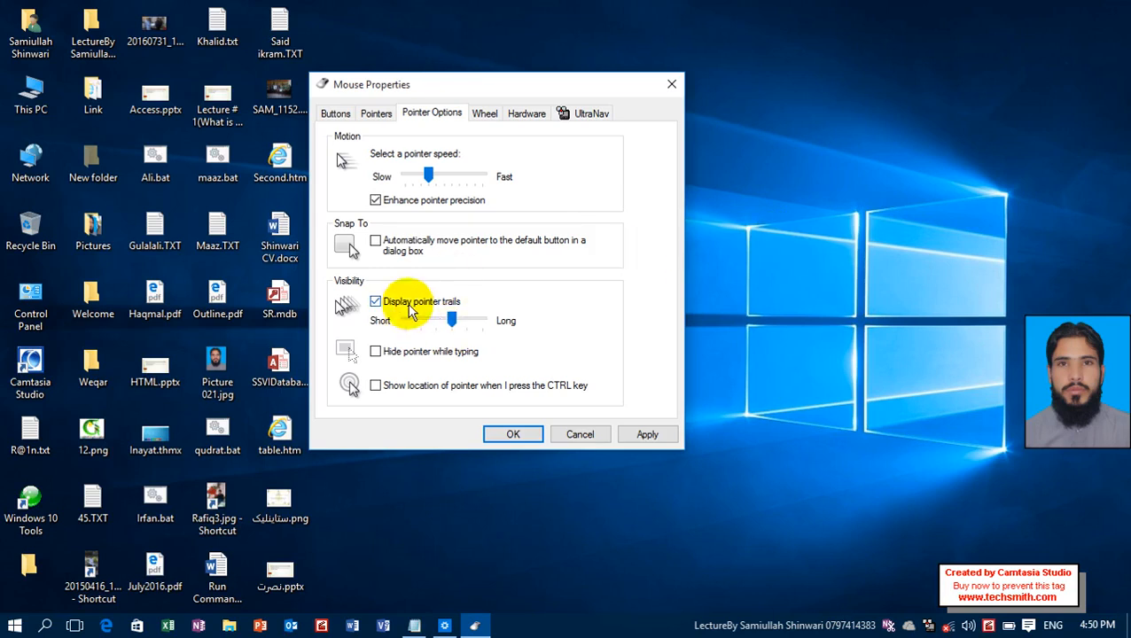
left_click(410, 304)
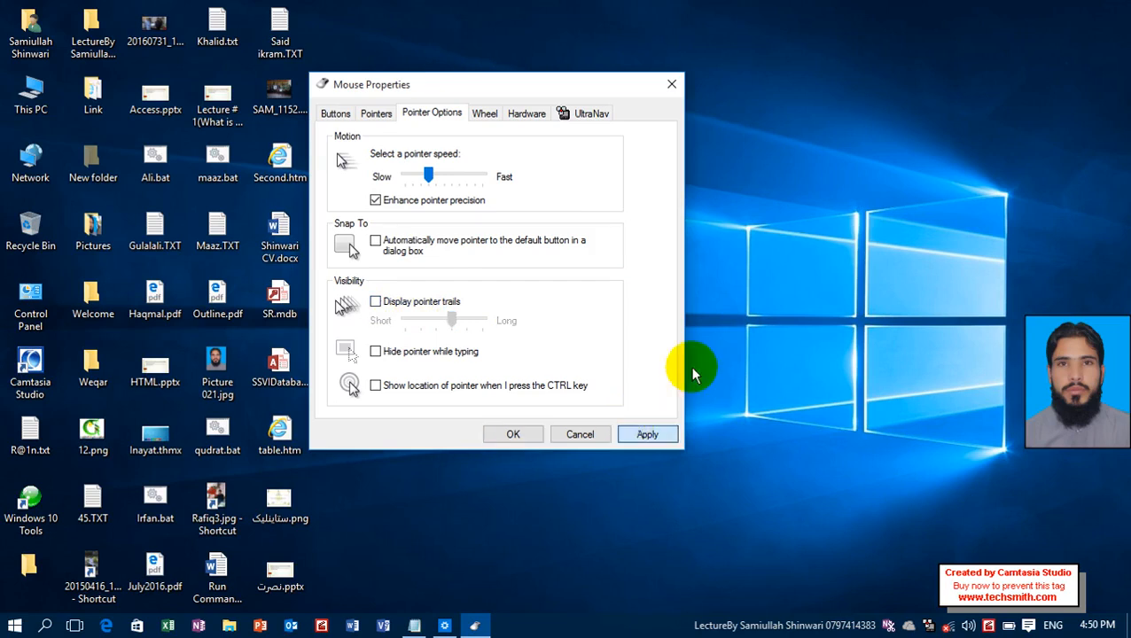
left_click(647, 435)
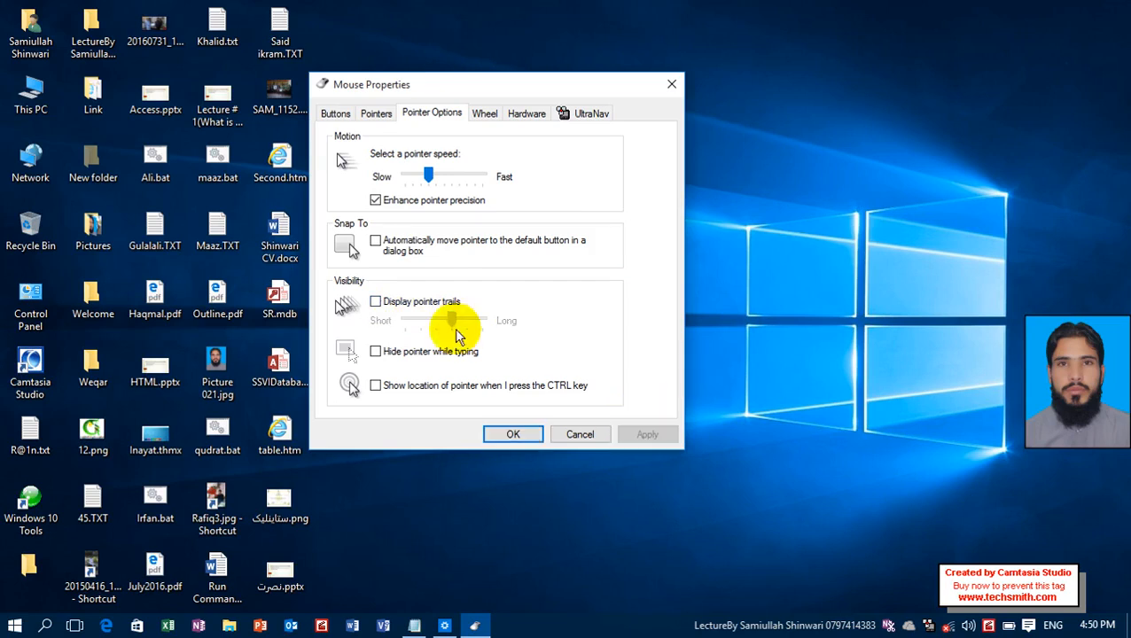
Enable and apply hiding the pointer while typing, and turn the option off again.
left_click(412, 356)
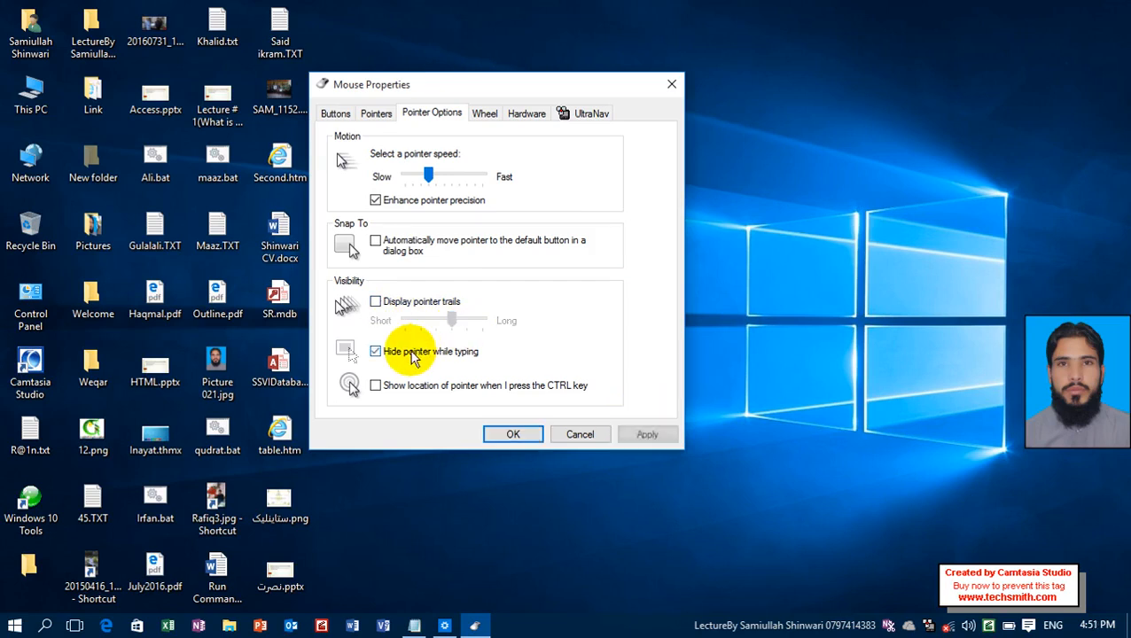
left_click(627, 433)
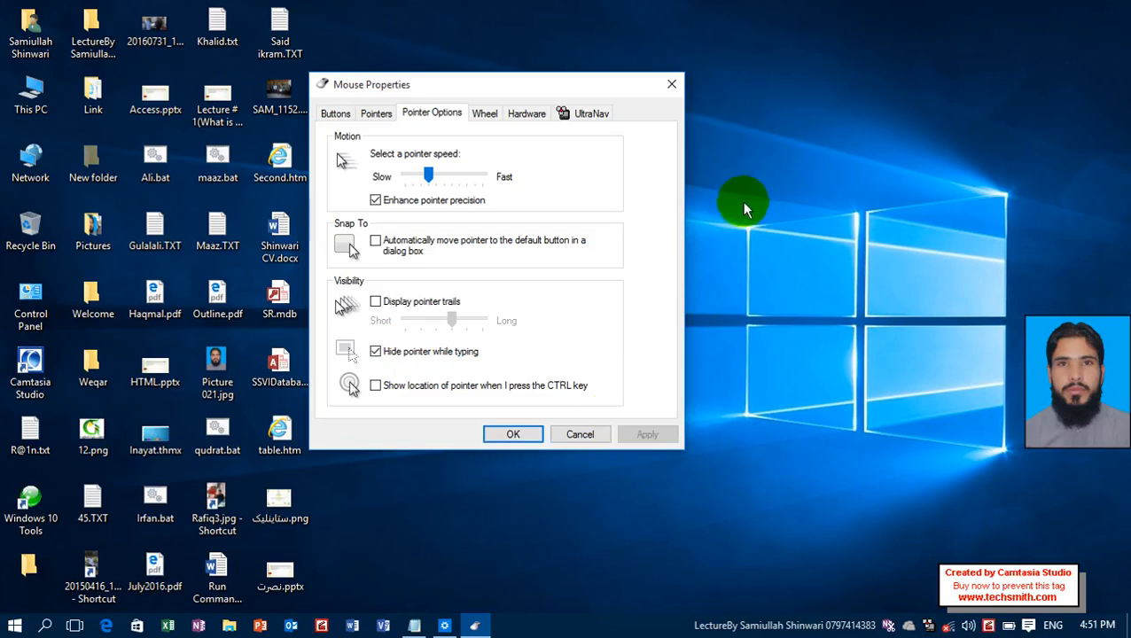
left_click(461, 351)
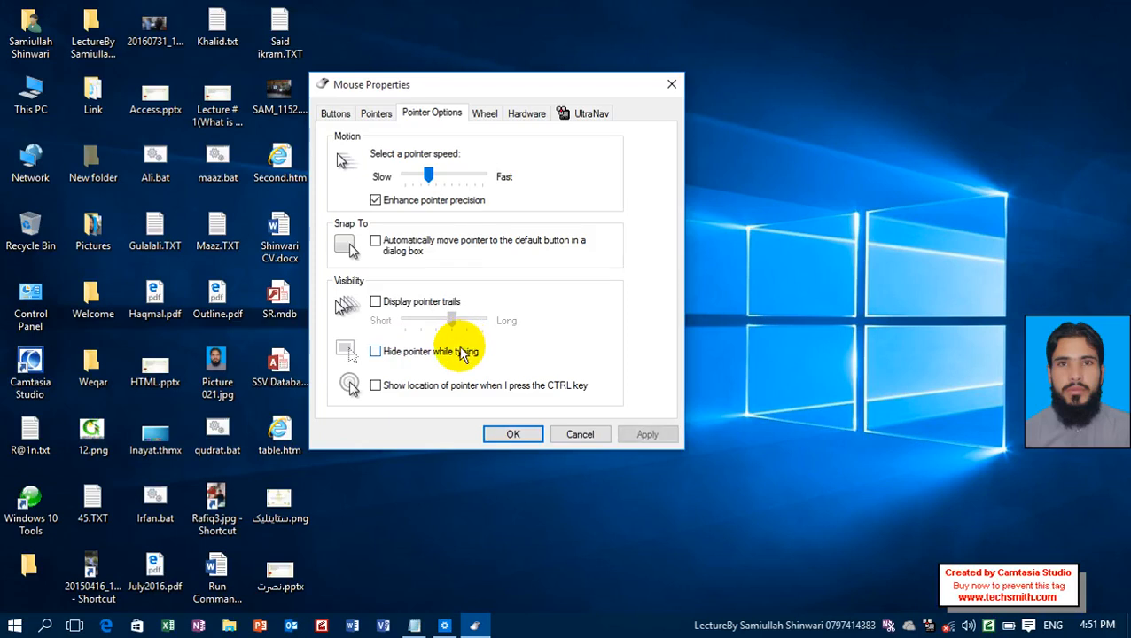
Try out showing the pointer location with the CTRL key, and switch the option off again, applying both changes.
left_click(433, 392)
left_click(631, 436)
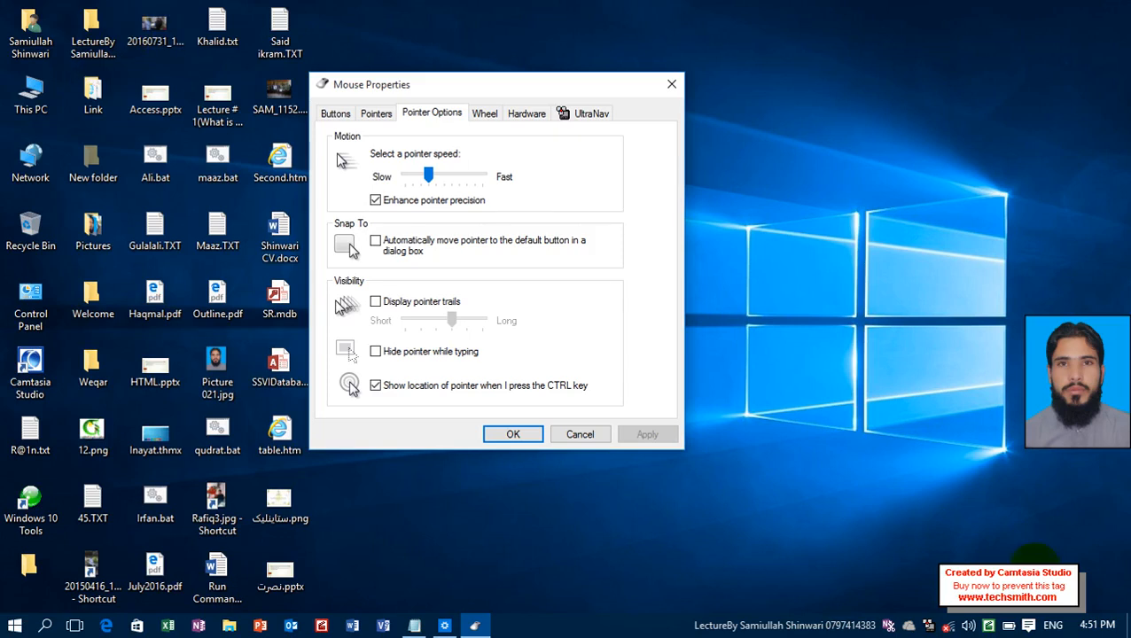
key("ctrl")
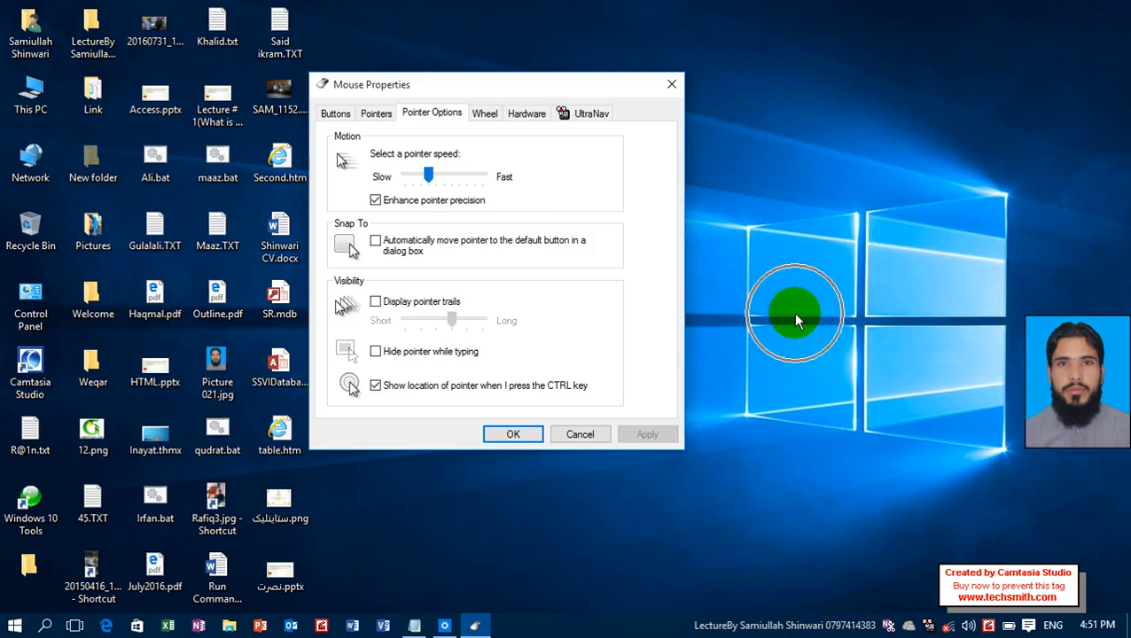
key("ctrl")
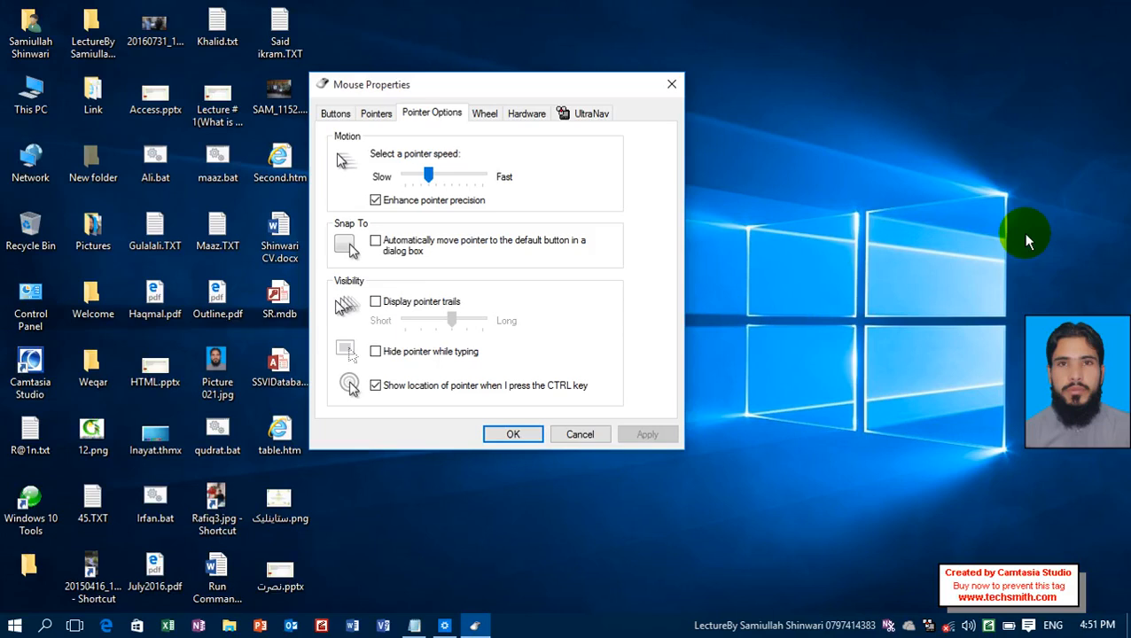
left_click(576, 383)
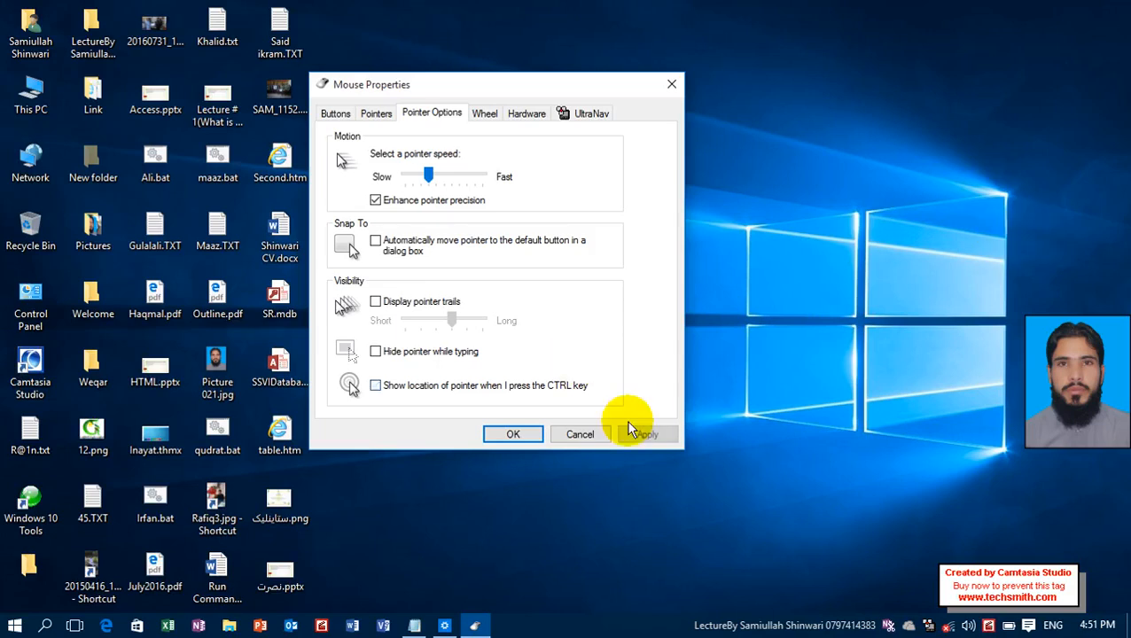
left_click(630, 431)
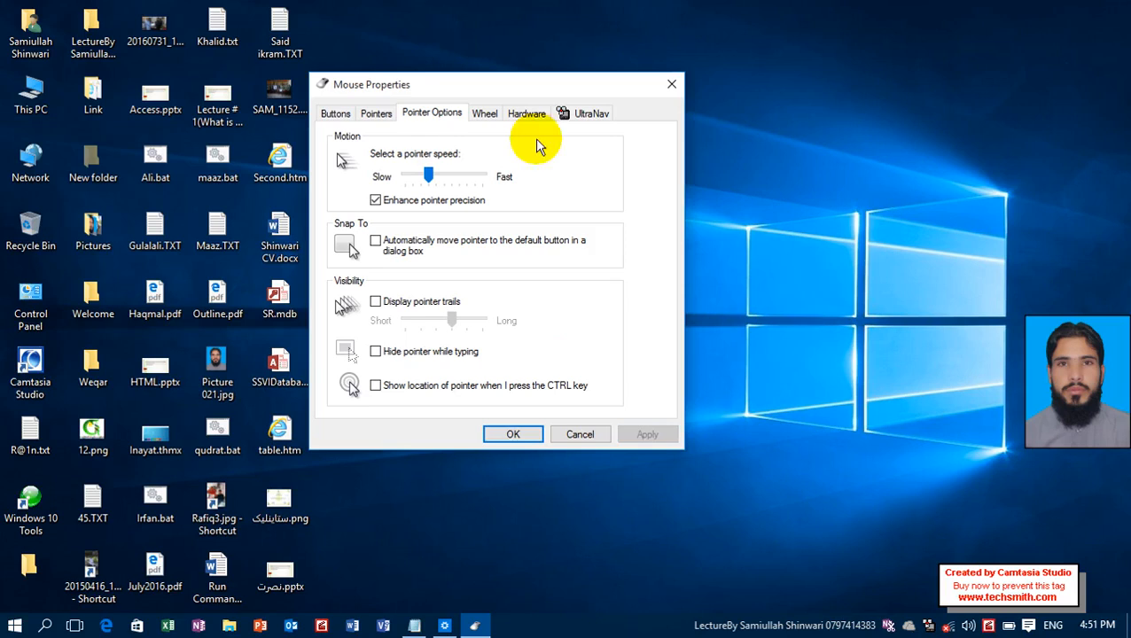
Show the mouse wheel settings, and open This PC in a restored window placed beside Mouse Properties.
left_click(487, 117)
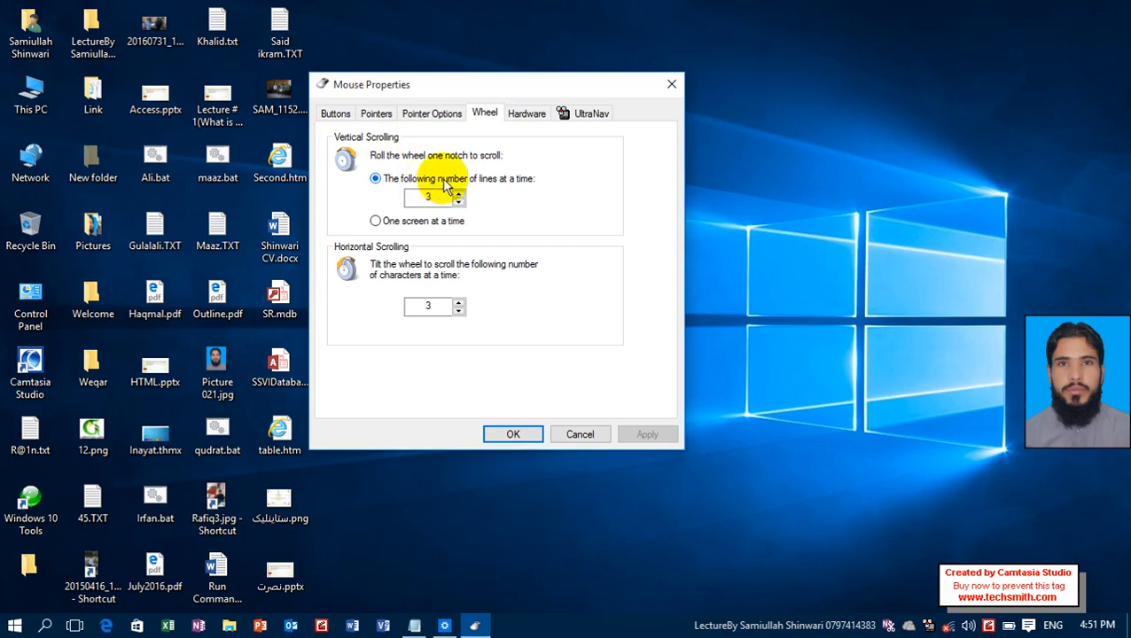
left_click(31, 98)
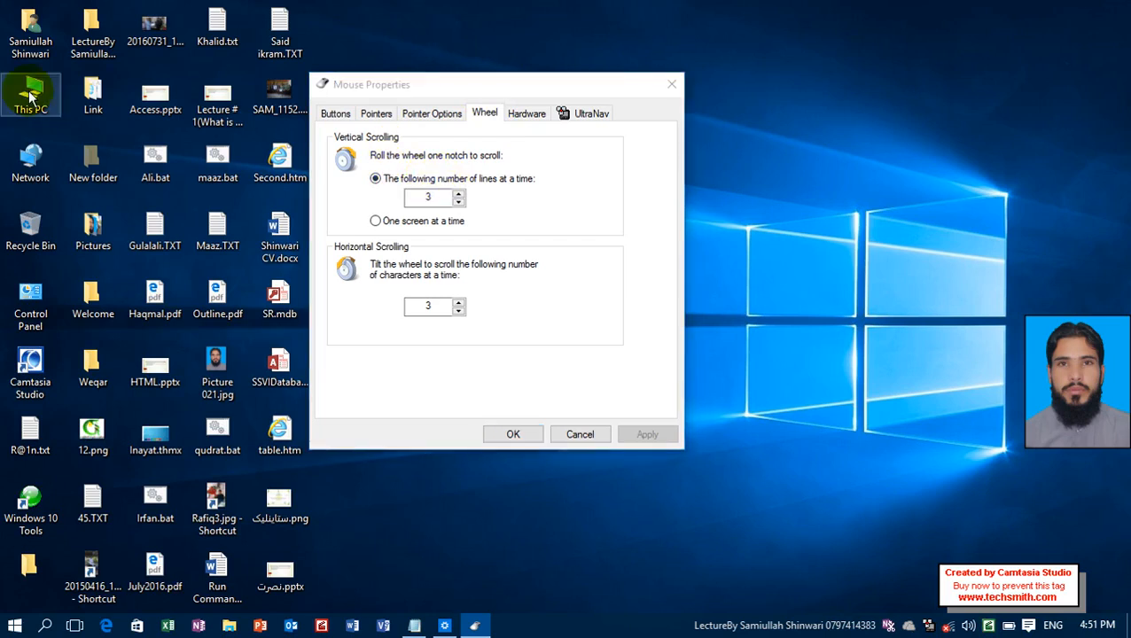
double_click(229, 171)
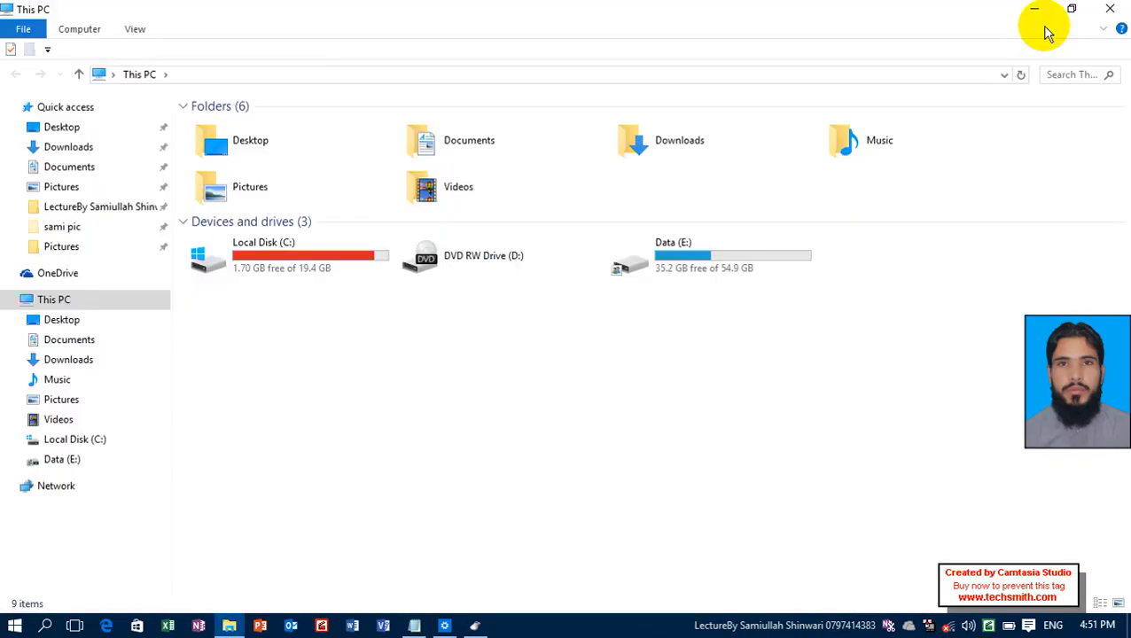
left_click(1072, 9)
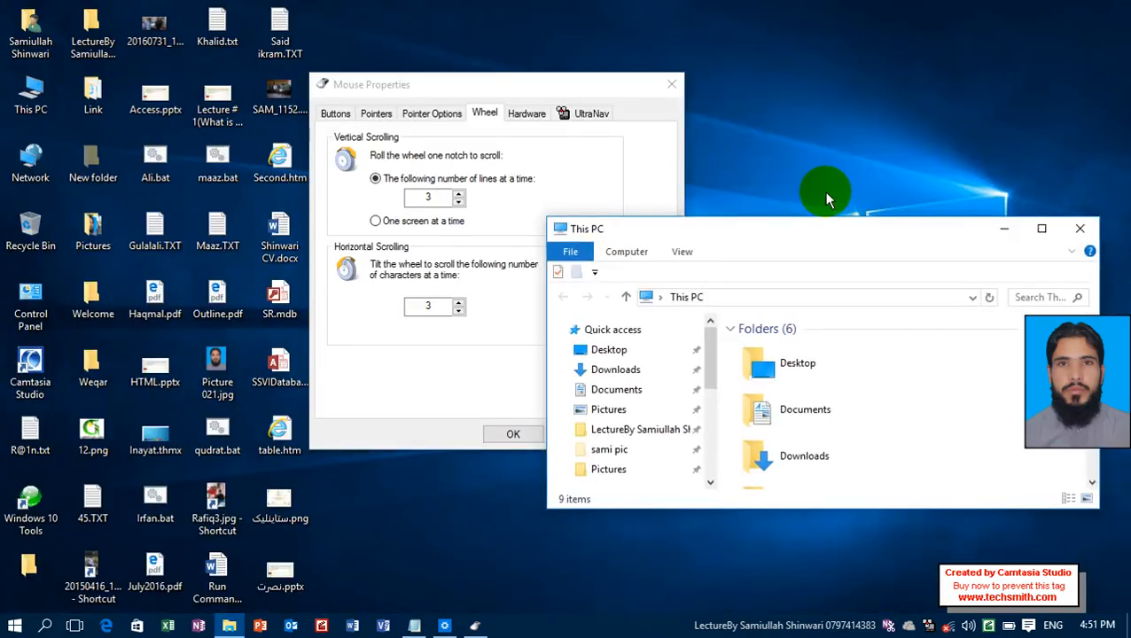
left_click_drag(827, 199, 802, 112)
Test how far one wheel notch scrolls the This PC contents with the 3-line vertical setting.
scroll(915, 242, "down", 3)
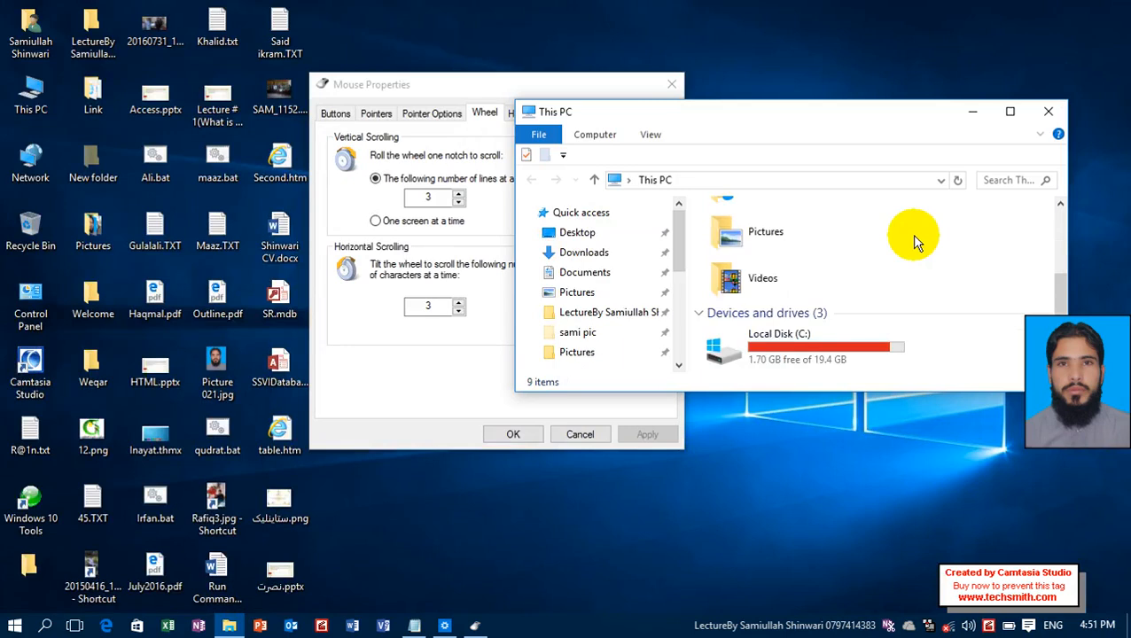
scroll(915, 242, "down", 3)
scroll(914, 242, "up", 3)
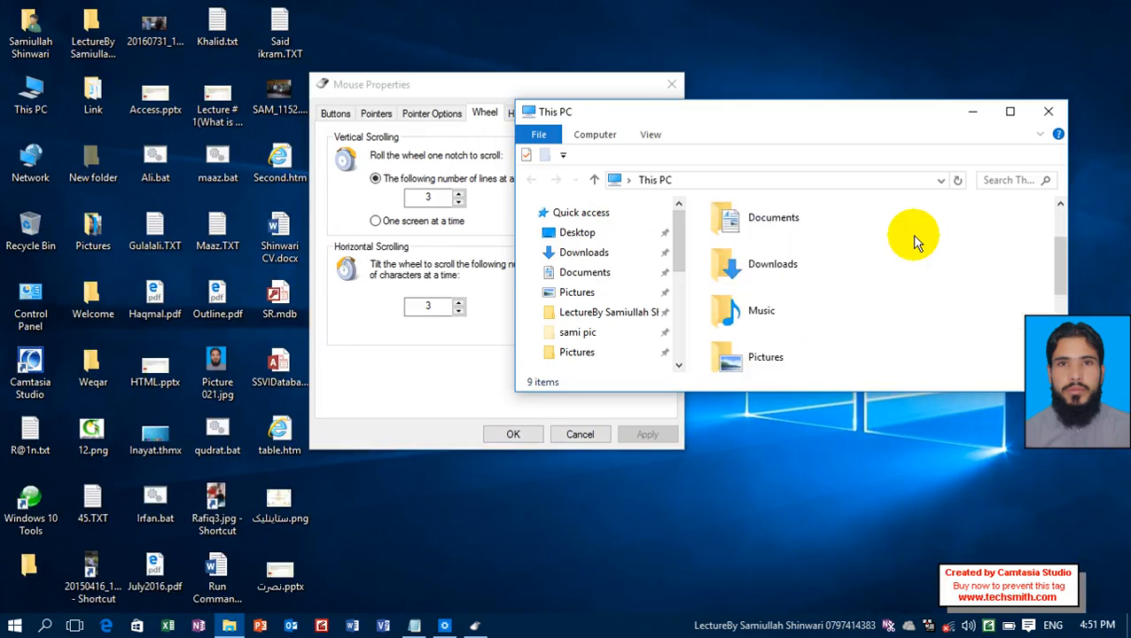
scroll(915, 242, "up", 2)
scroll(914, 242, "down", 2)
scroll(915, 242, "up", 1)
scroll(915, 242, "up", 3)
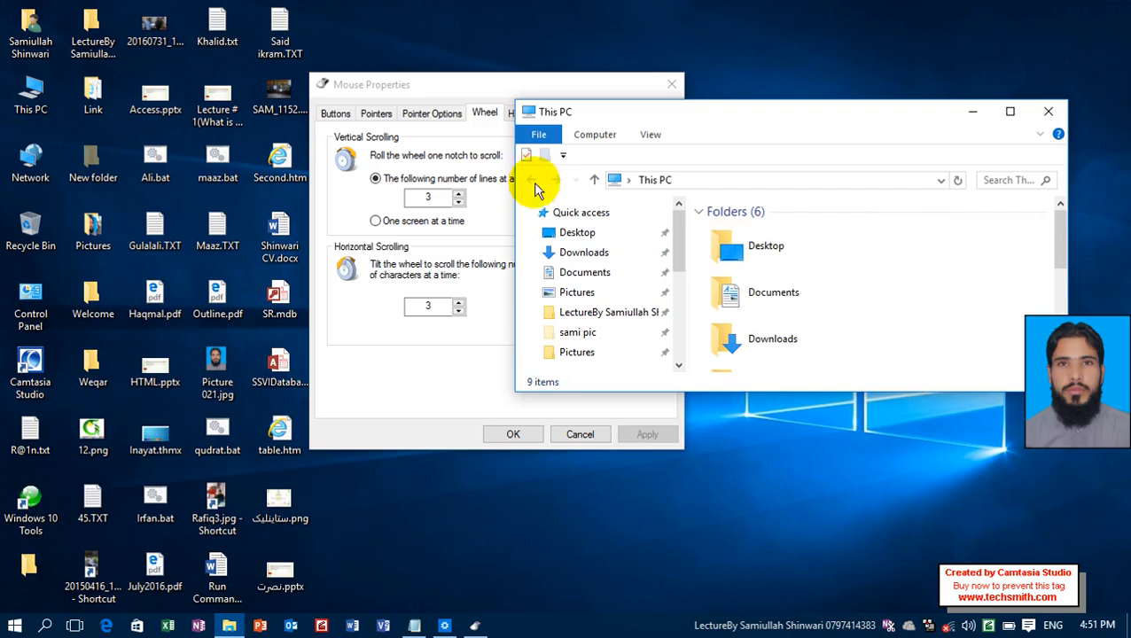
Raise the vertical scrolling to 5 lines per notch, and select and apply one screen at a time.
left_click(418, 195)
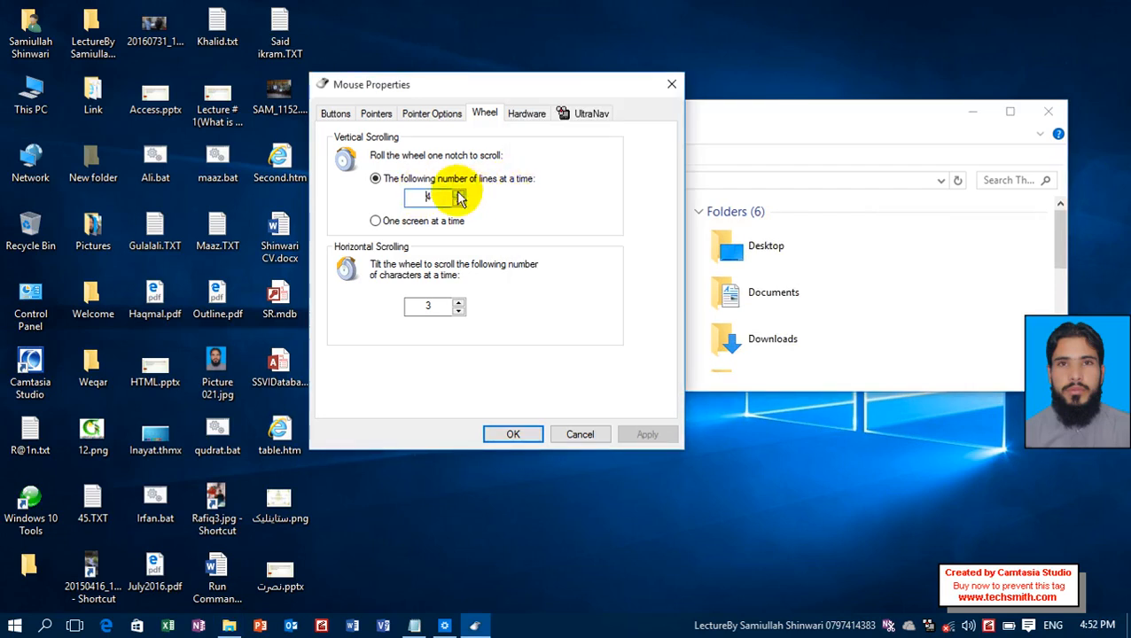
left_click(458, 192)
left_click(426, 225)
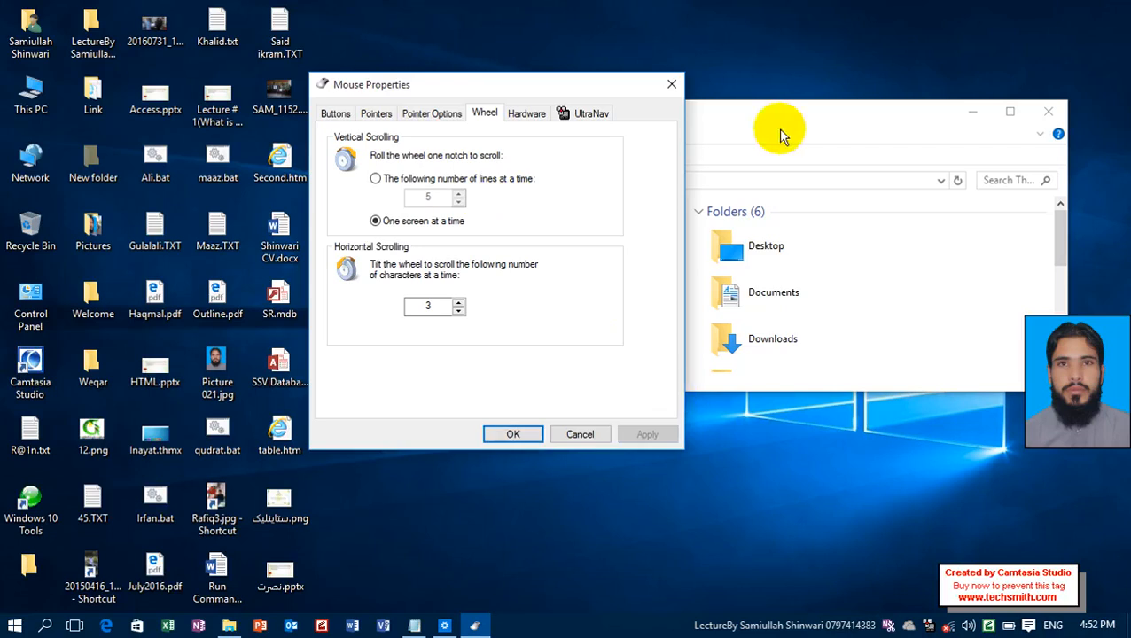
Test the one-screen-at-a-time wheel scrolling up and down in the This PC window.
left_click(807, 126)
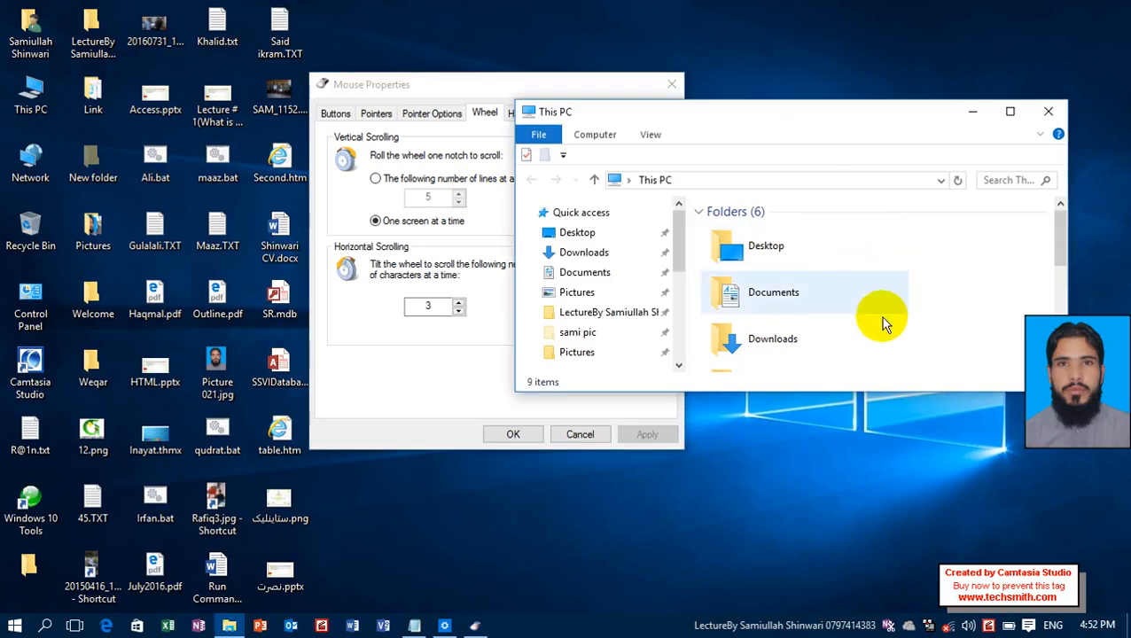
scroll(880, 317, "down", 1)
scroll(925, 316, "up", 1)
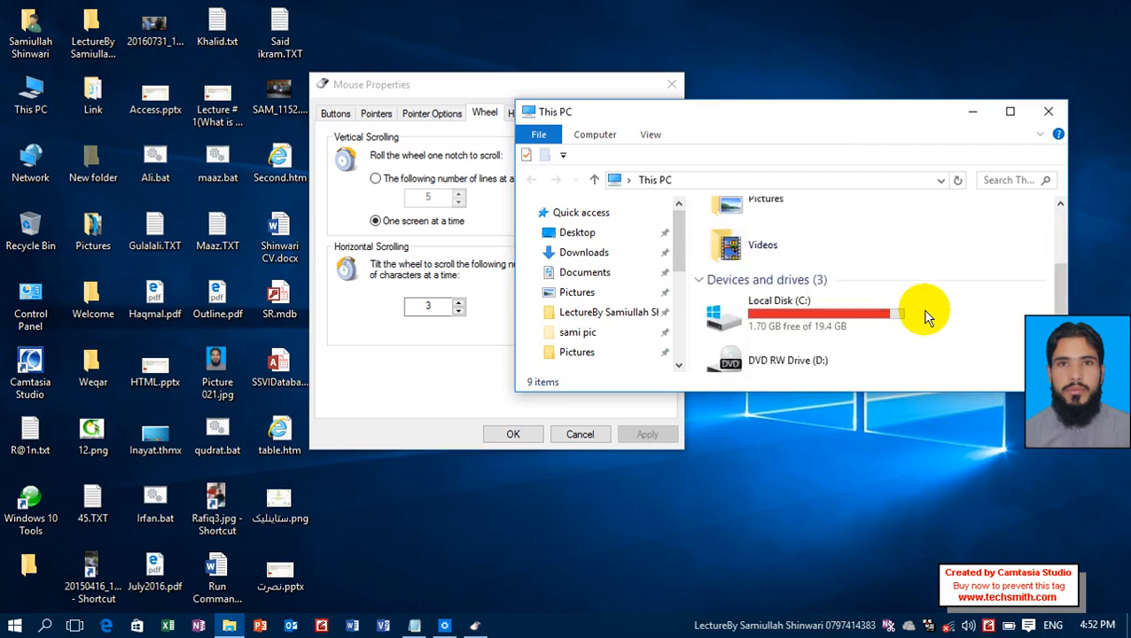
scroll(926, 317, "up", 1)
scroll(927, 316, "down", 1)
scroll(927, 317, "up", 1)
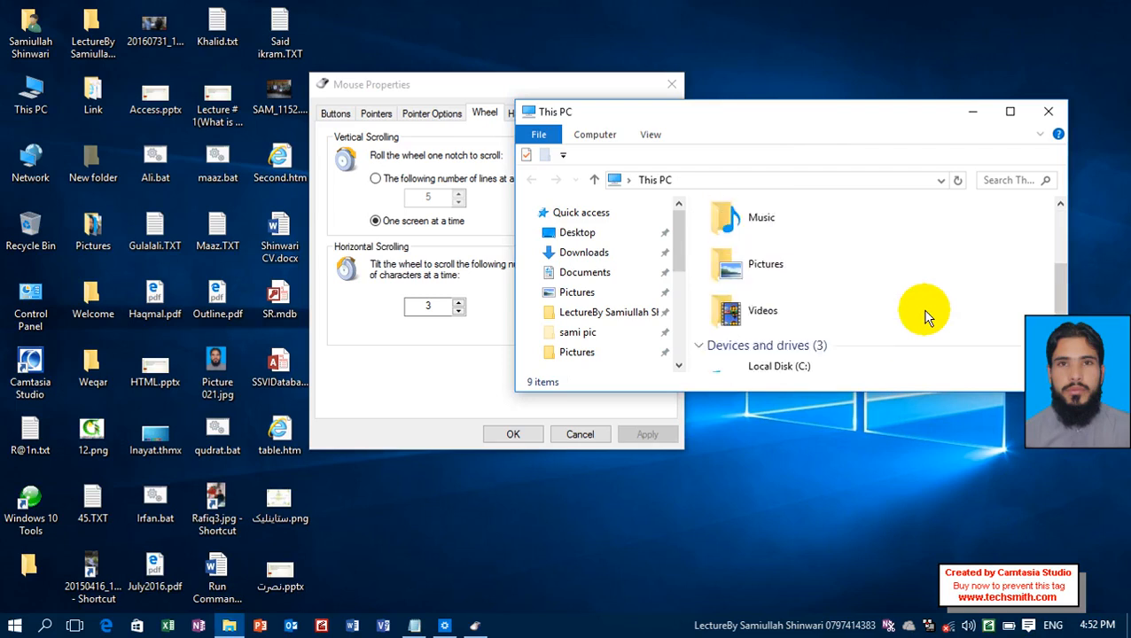
scroll(926, 317, "down", 1)
scroll(925, 316, "up", 1)
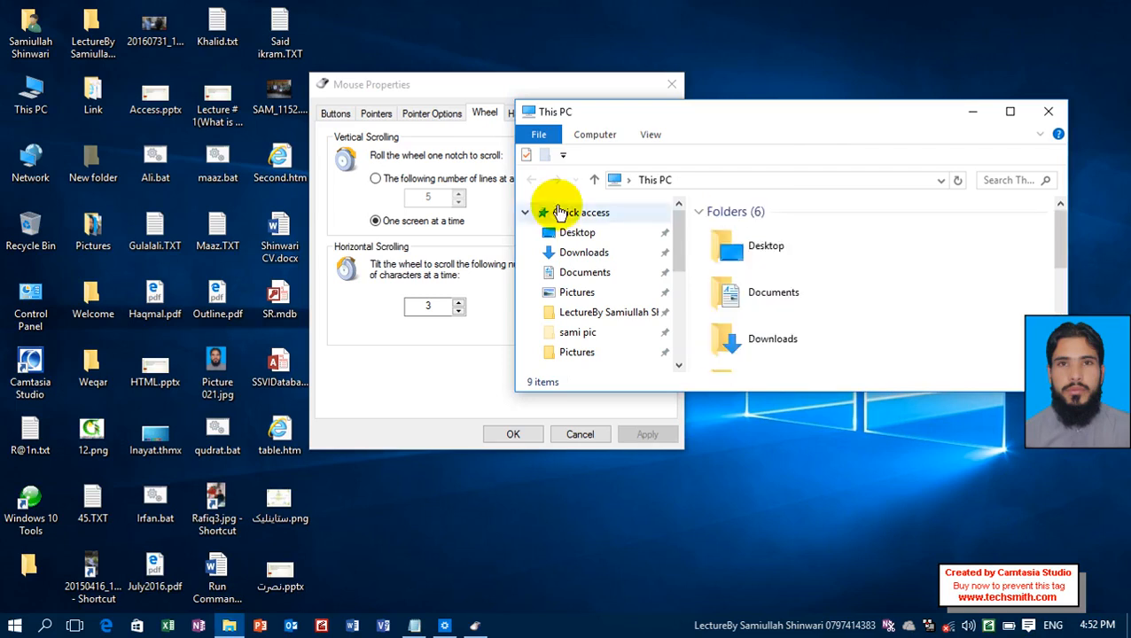
Switch vertical scrolling back to a number of lines at a time, and apply the setting.
left_click(450, 96)
left_click(391, 180)
left_click(644, 434)
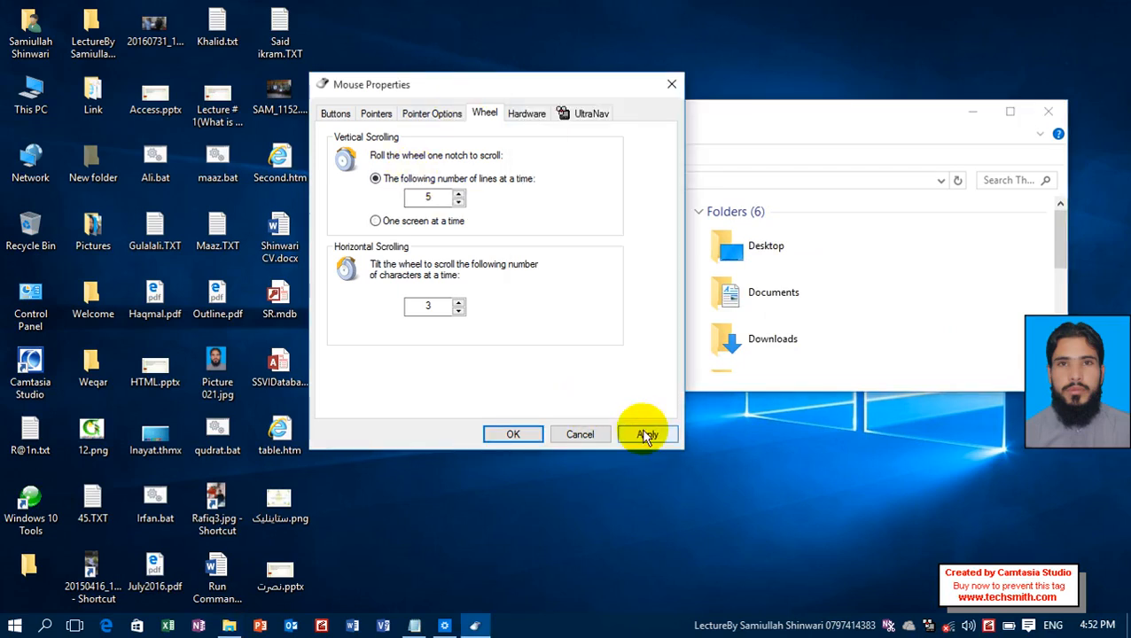
Examine the manufacturer, location and device status of the HID-compliant mouse in the hardware information.
left_click(530, 125)
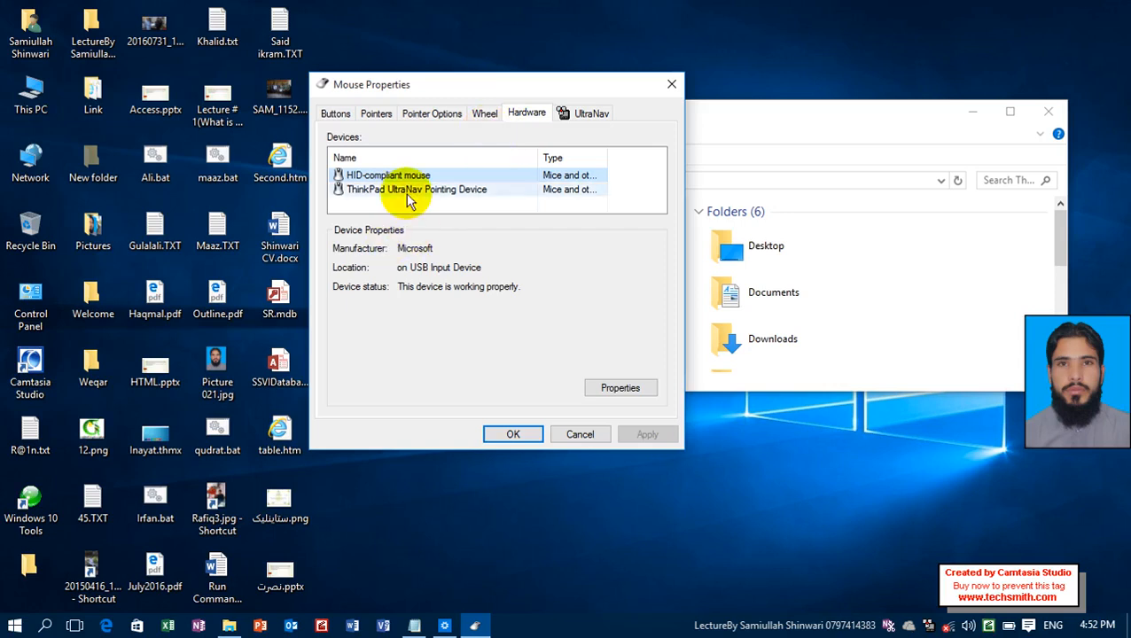
mouse_move(486, 267)
left_mouse_down()
mouse_move(416, 269)
mouse_move(443, 287)
mouse_move(486, 287)
left_mouse_up()
left_click(486, 286)
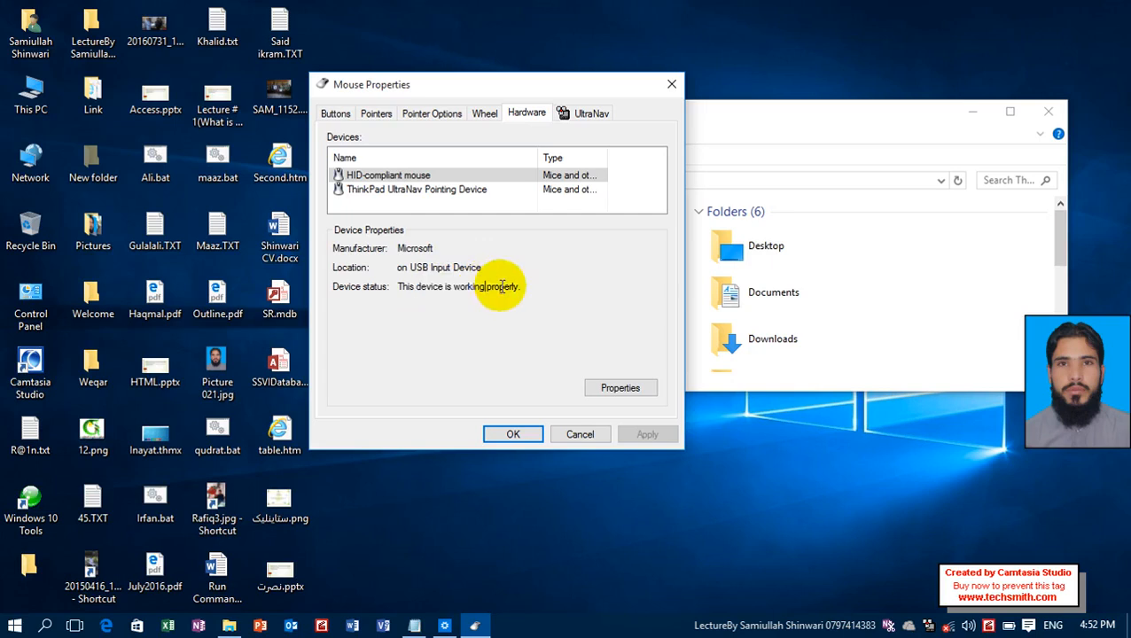
Display the UltraNav settings for the TrackPoint and TouchPad.
left_click(589, 117)
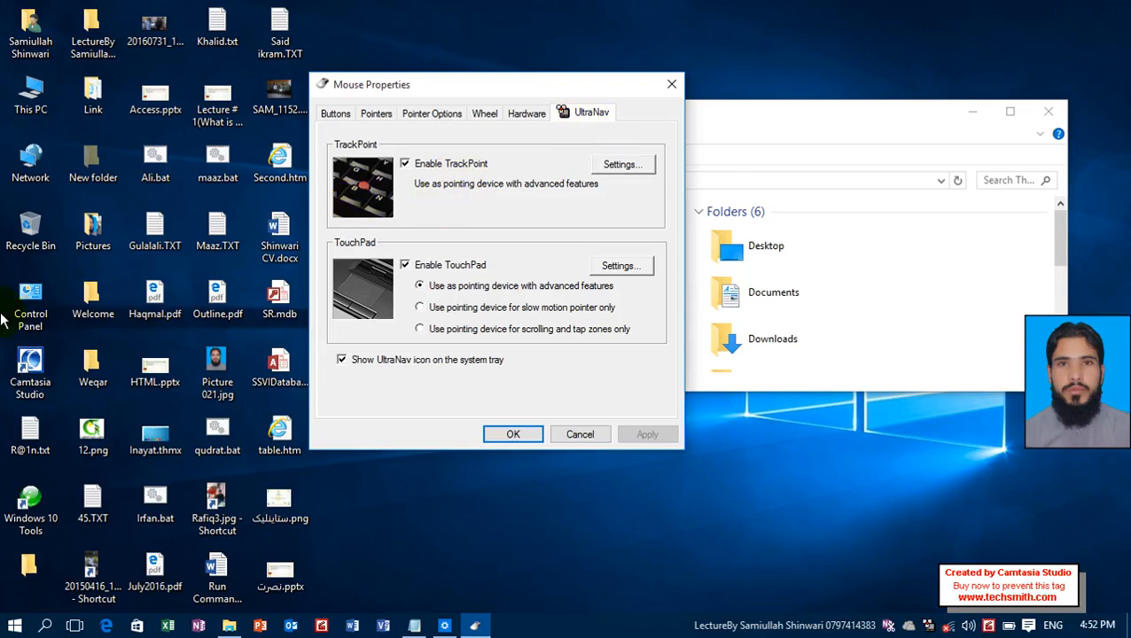
left_click(27, 227)
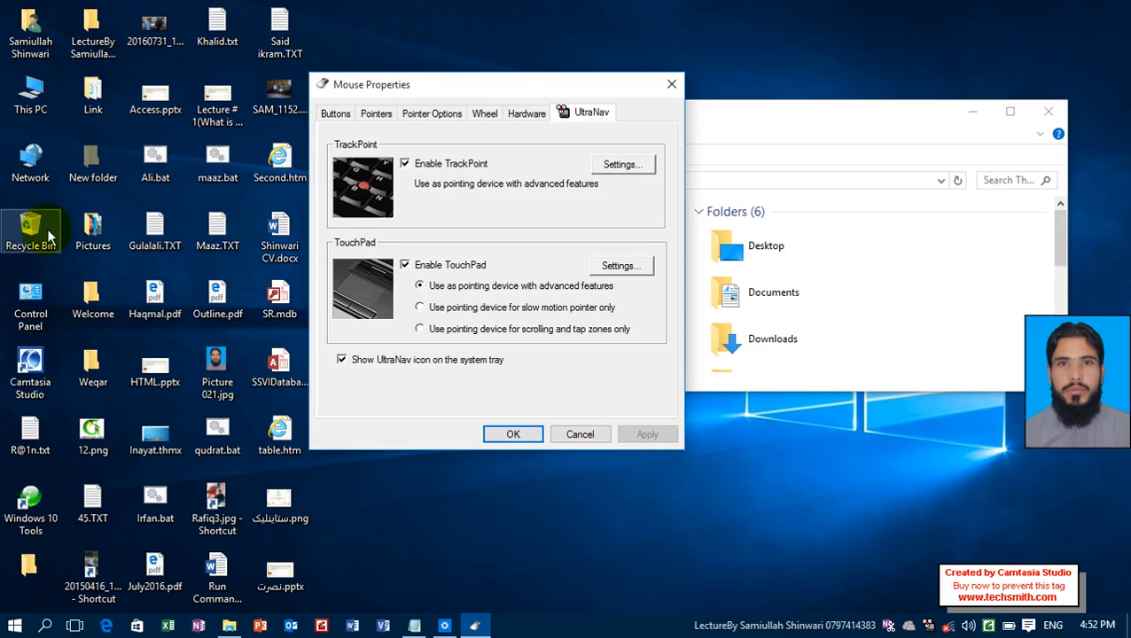
left_click(175, 220)
Disable and apply the TrackPoint, and enable it again, applying that change too.
left_click(484, 166)
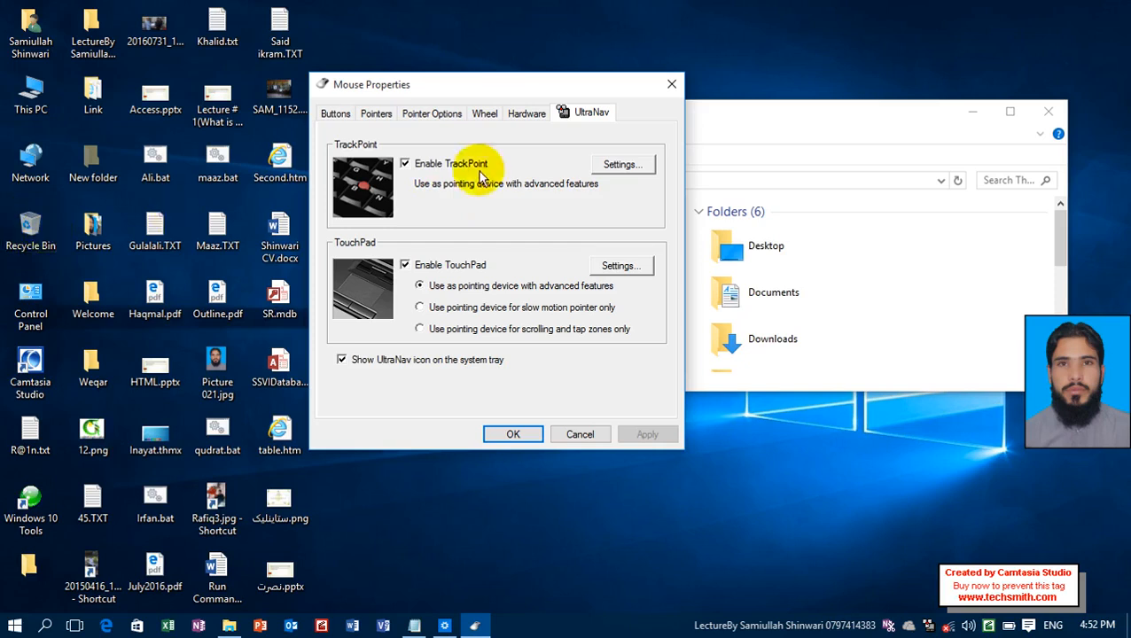
left_click(647, 434)
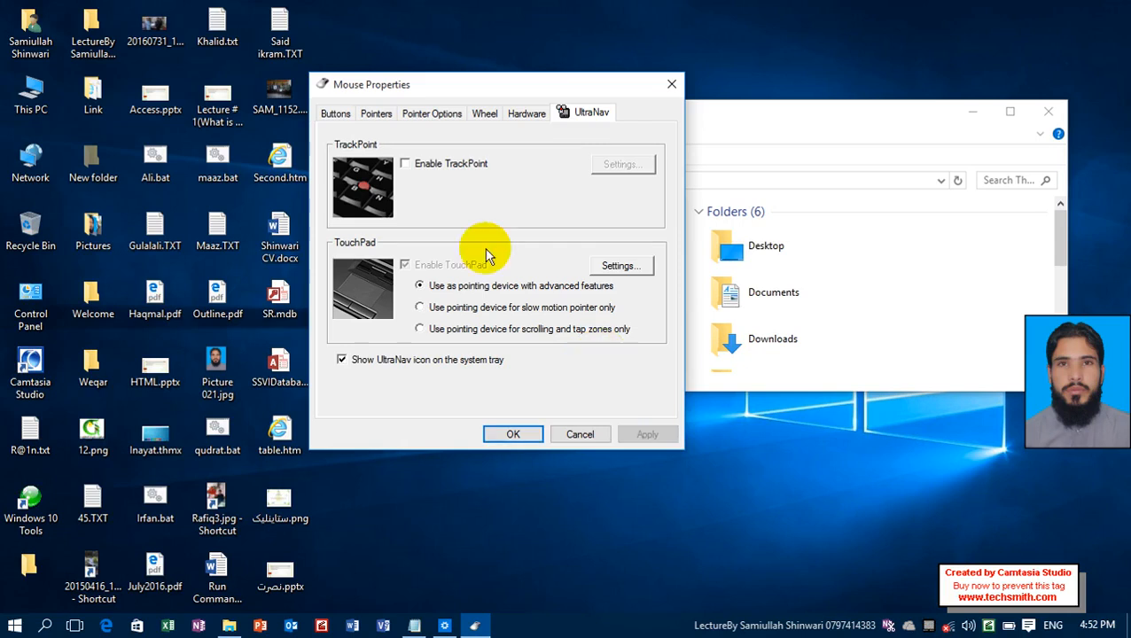
left_click(471, 165)
left_click(660, 439)
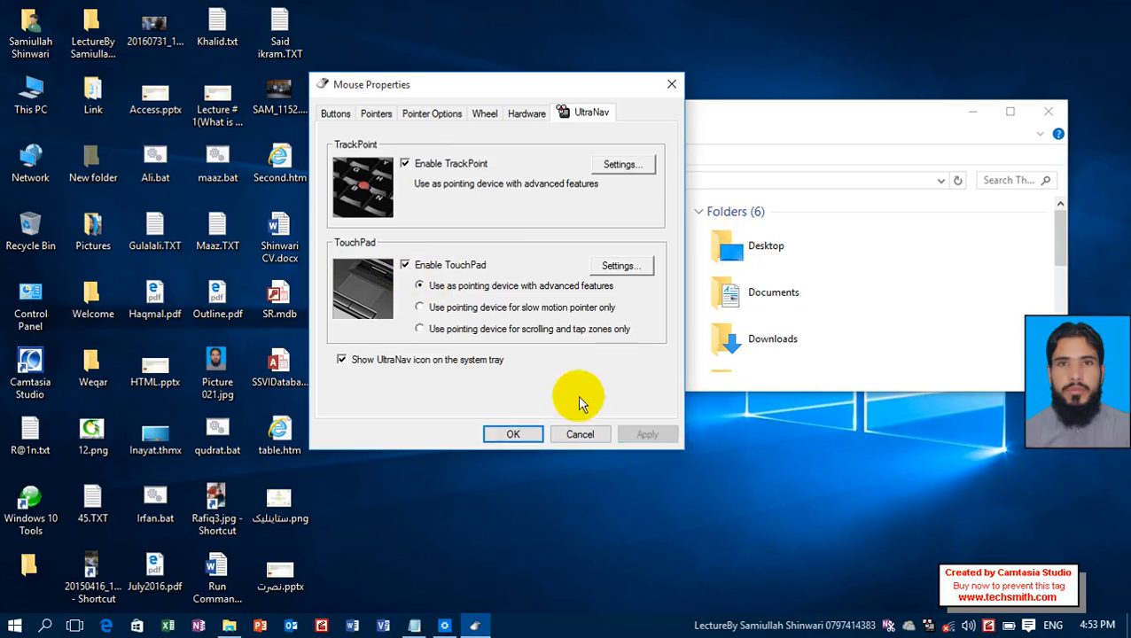
Disable the TouchPad and apply the change, and return to the list of installed pointing devices.
left_click(440, 267)
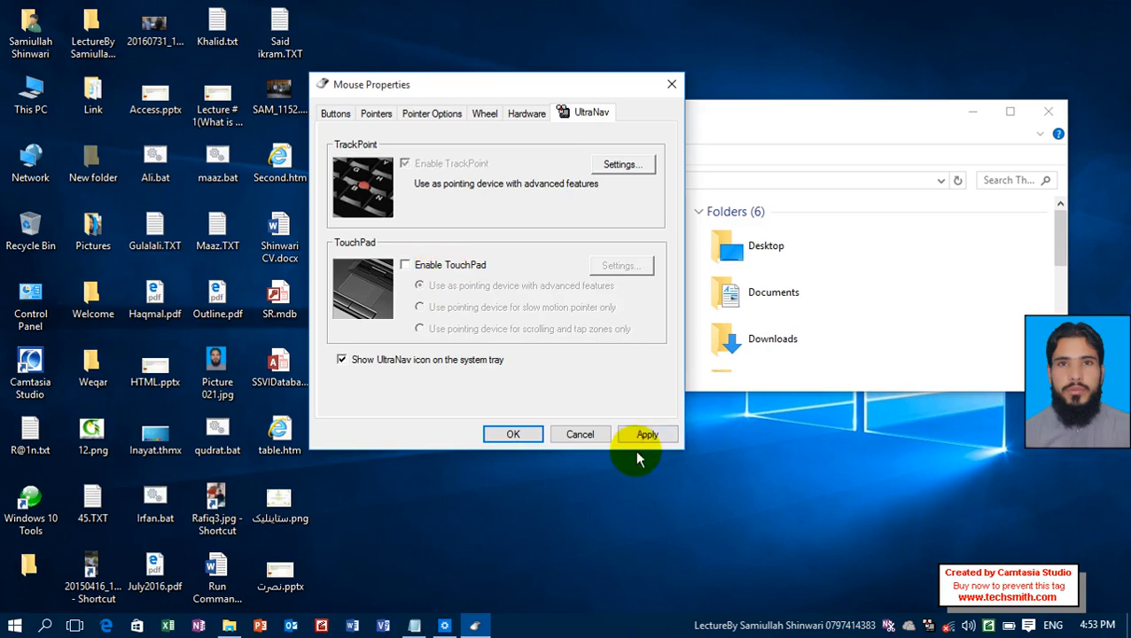
left_click(639, 442)
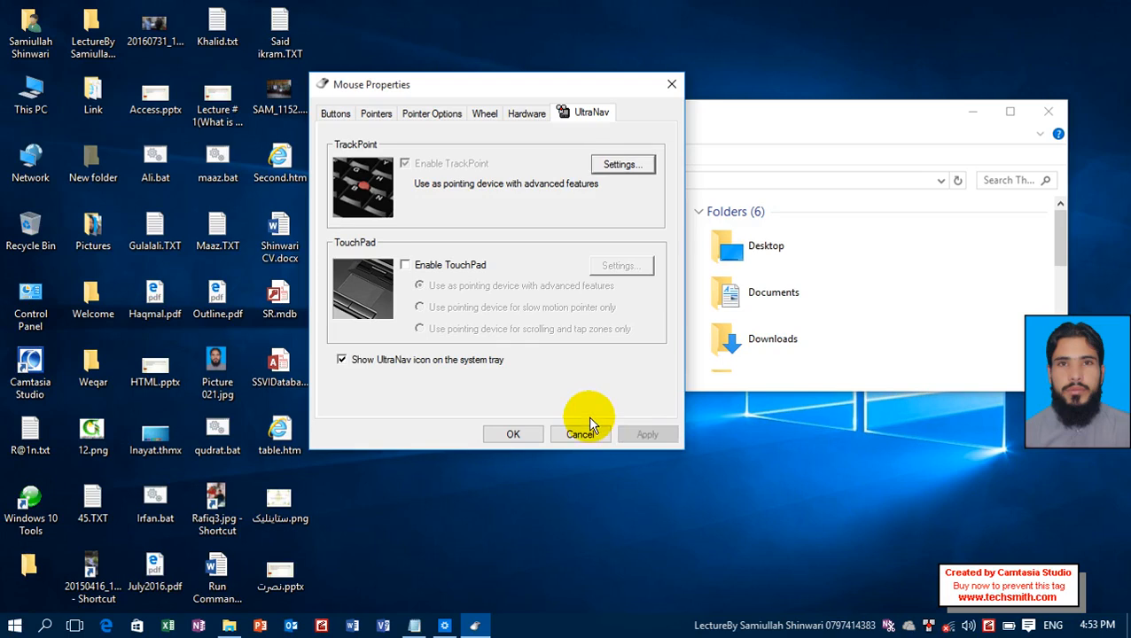
left_click(527, 113)
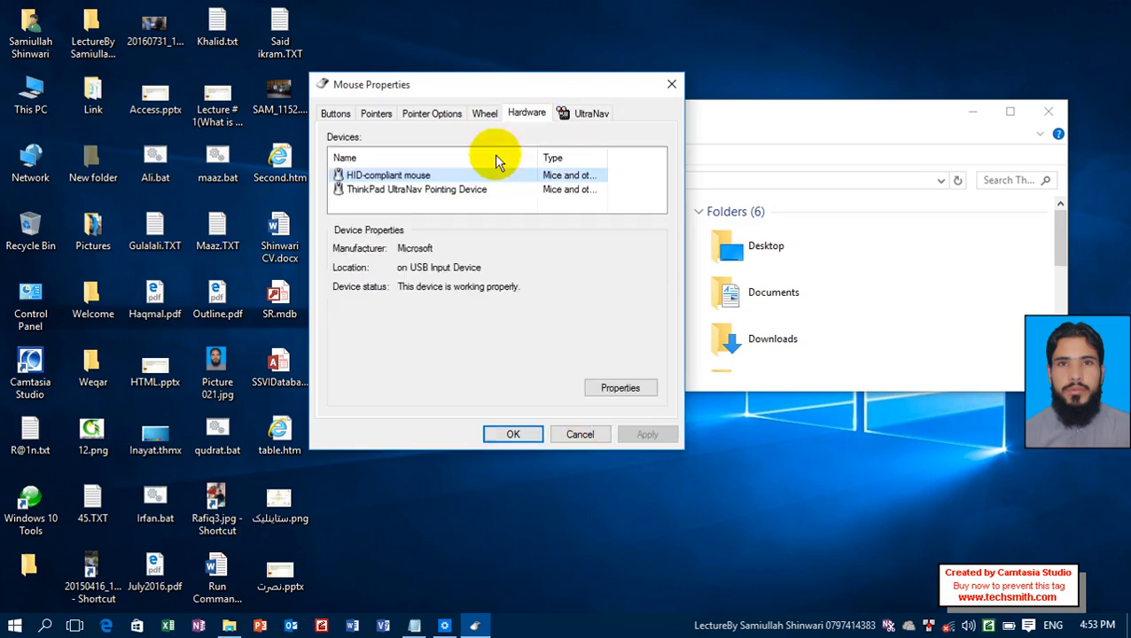
Compare the device properties of the two installed pointing devices, and re-enable the TouchPad in the UltraNav settings, applying the change.
left_click(425, 195)
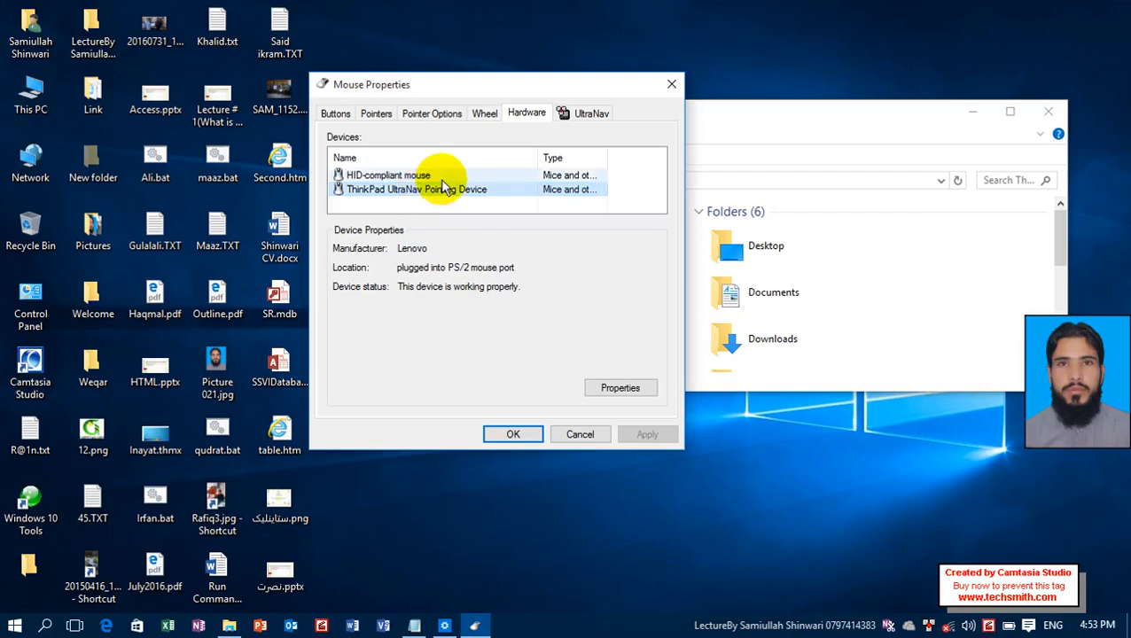
left_click(440, 175)
left_click(580, 113)
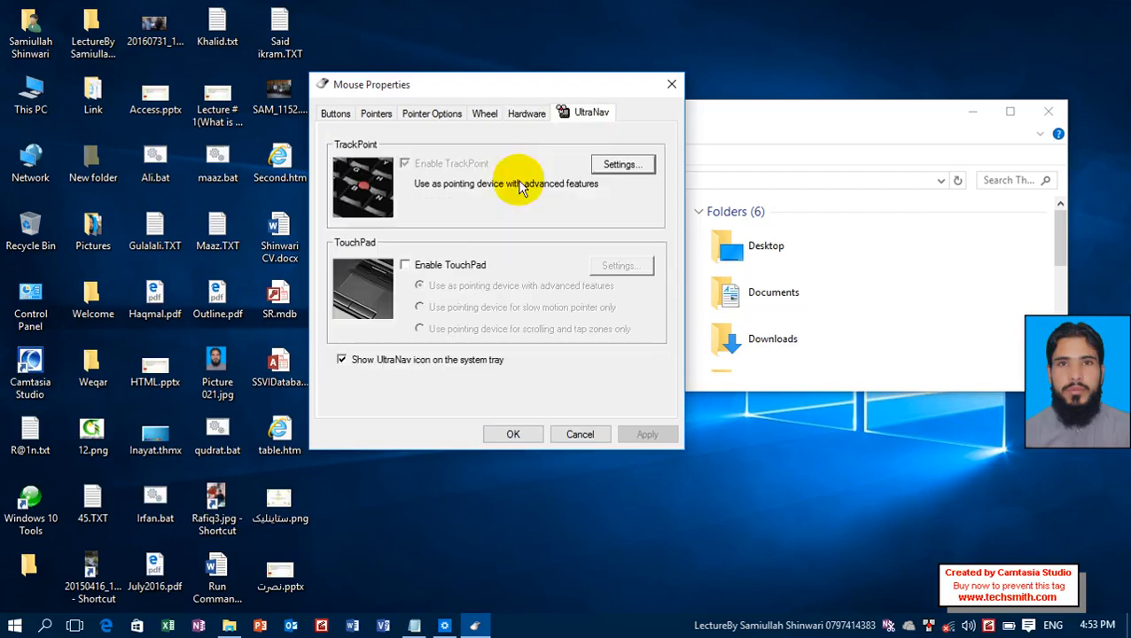
left_click(480, 269)
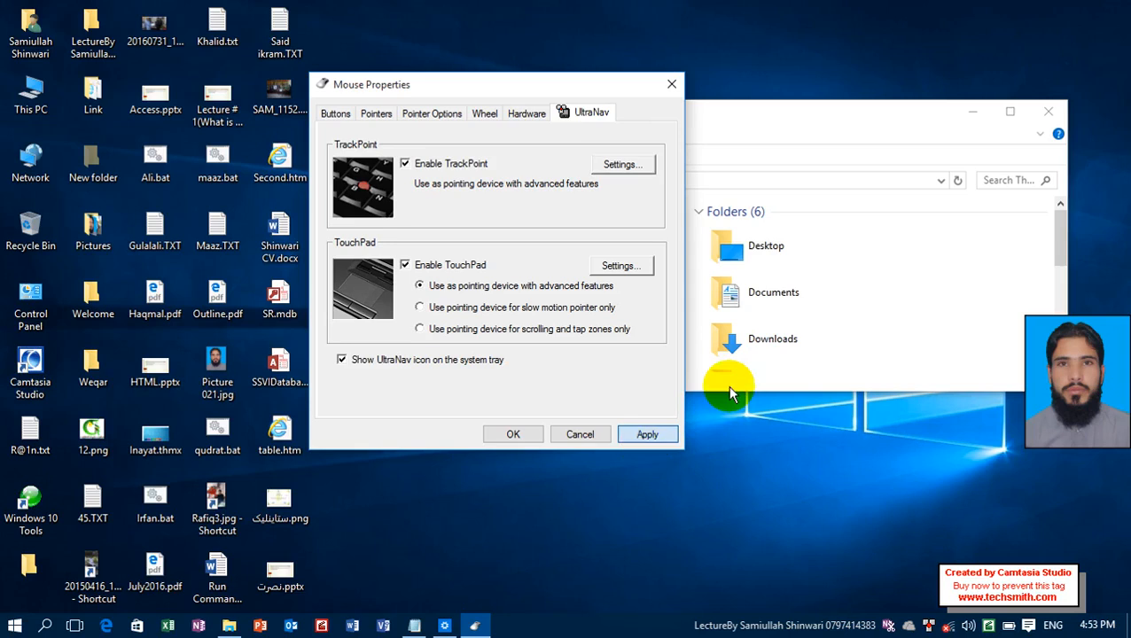
left_click(647, 434)
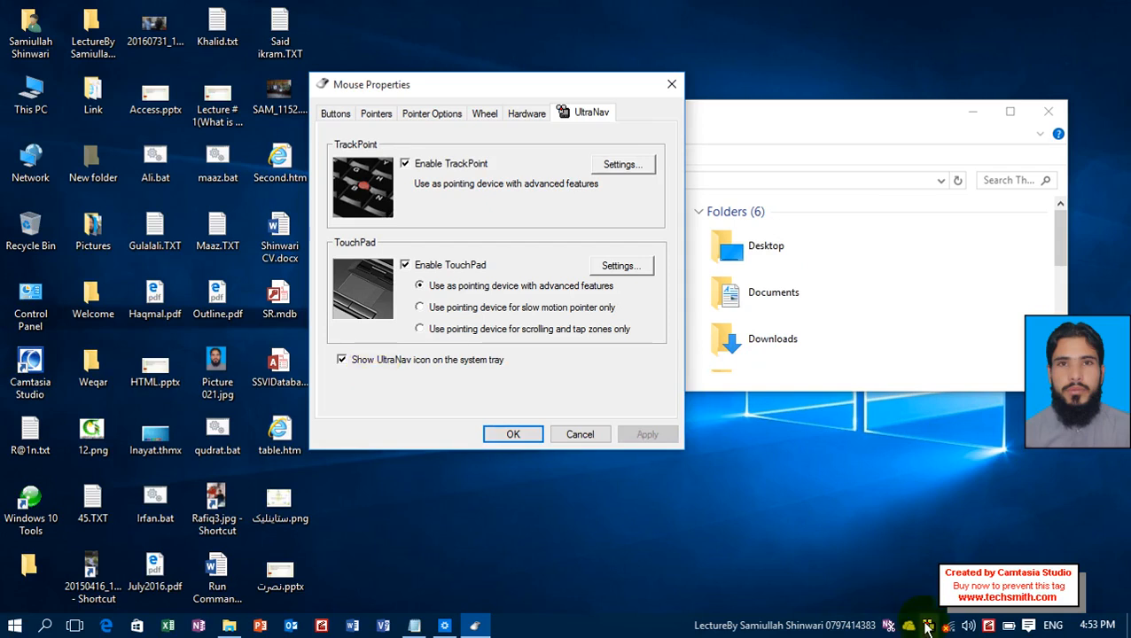
Disable showing the UltraNav icon on the system tray, apply the change, and return to the Settings window.
left_click(404, 359)
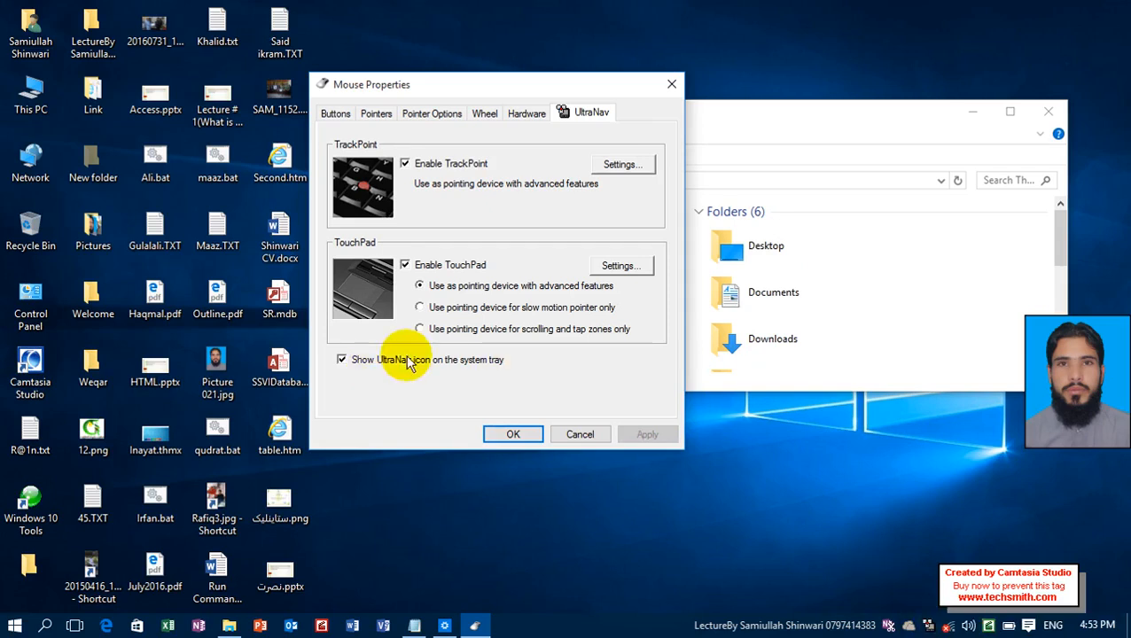
left_click(644, 434)
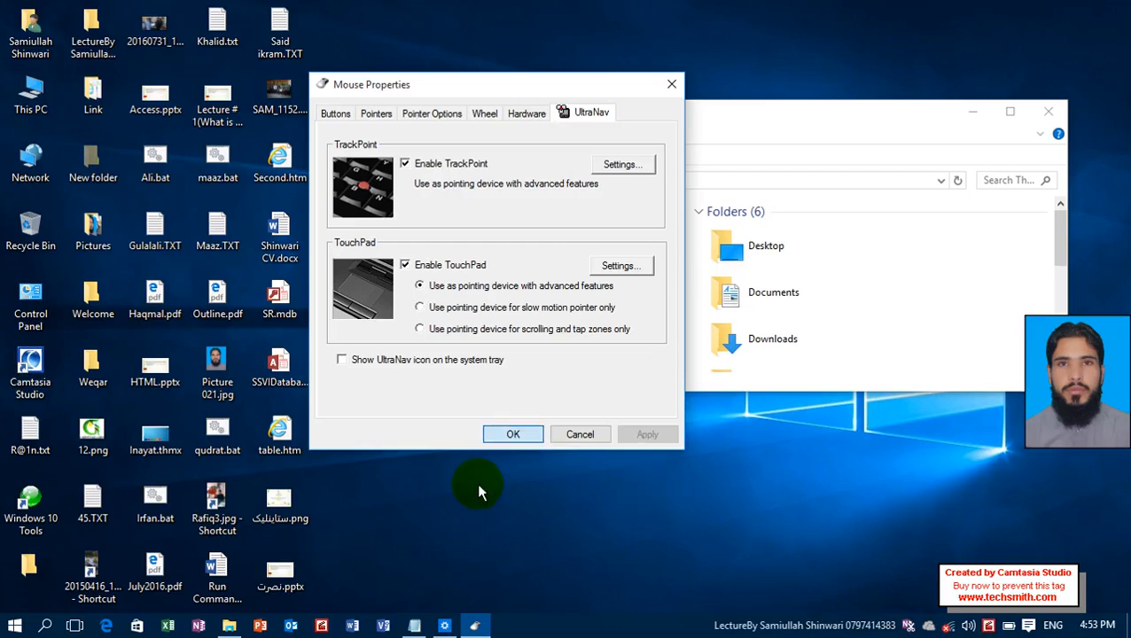
left_click(444, 625)
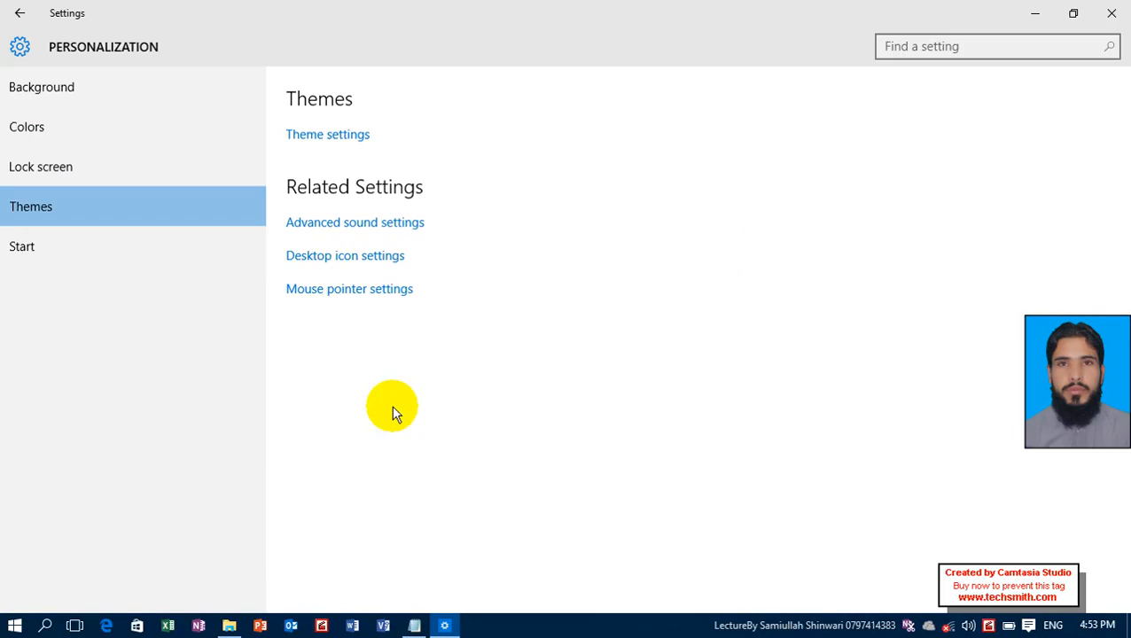
Display the Start personalization settings and look at the most used apps list in the Start menu.
left_click(70, 243)
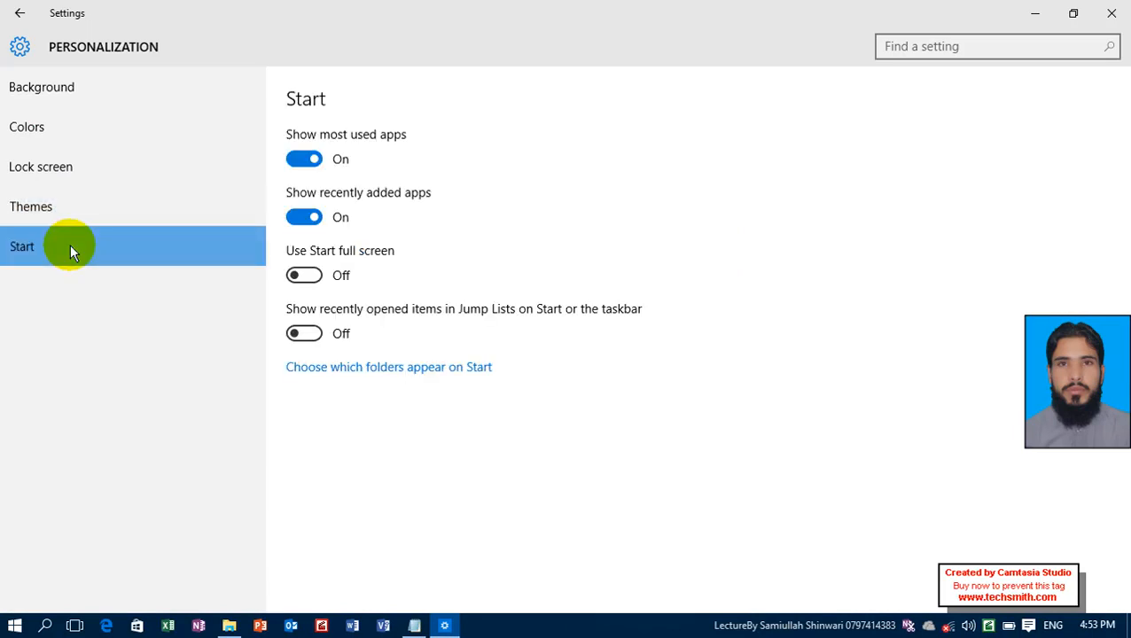
left_click(14, 629)
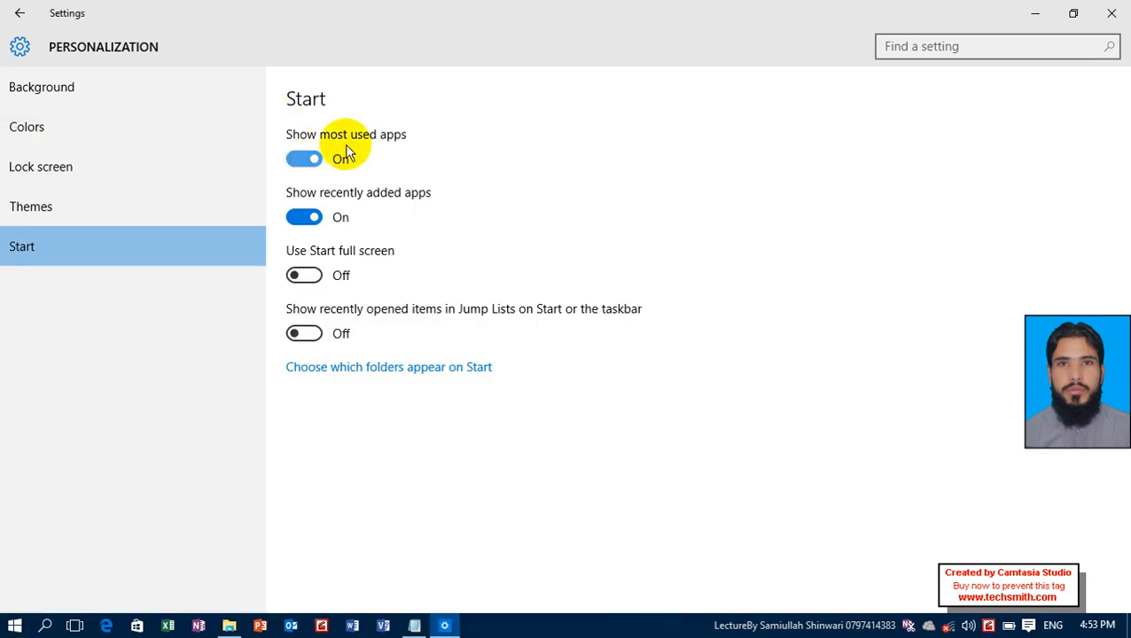
left_click(20, 624)
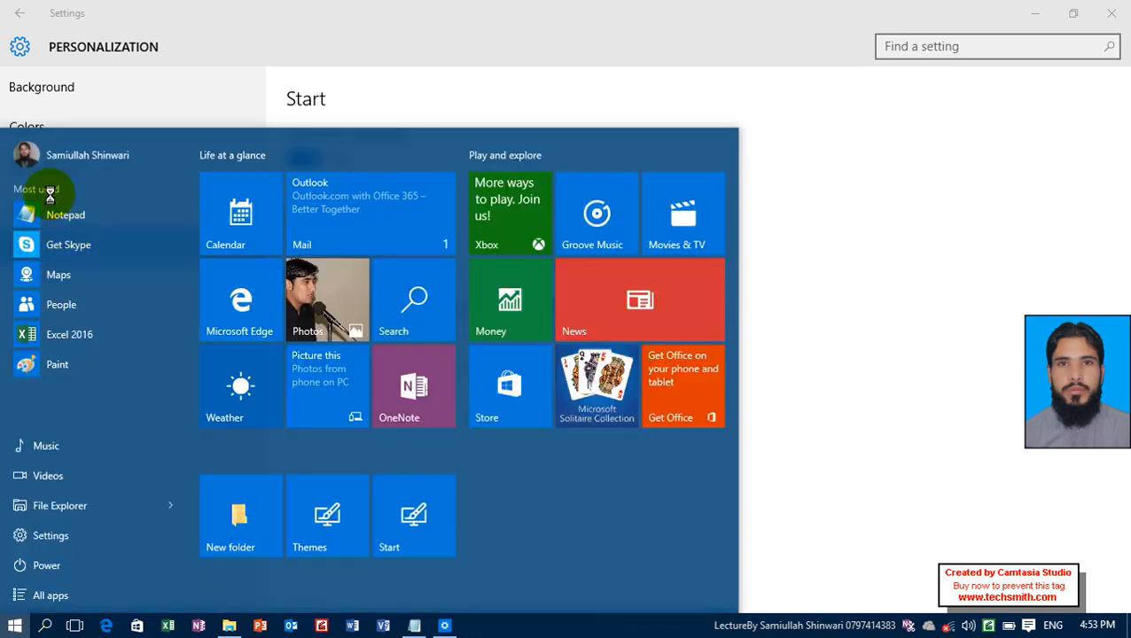
key("Escape")
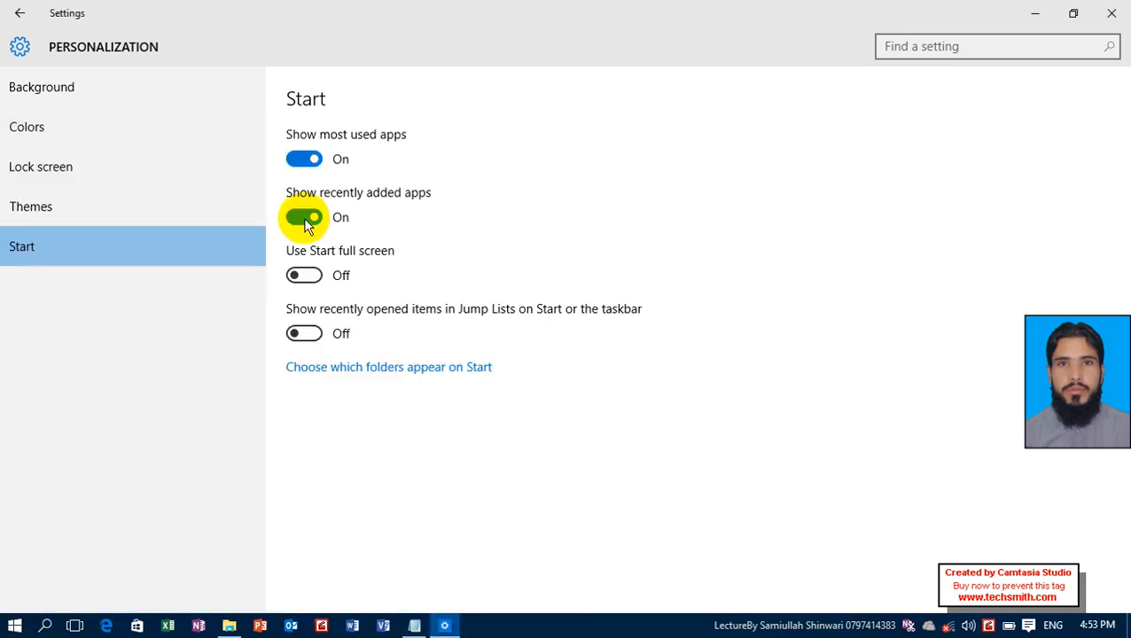
Turn off Show most used apps and check the app list in the Start menu.
left_click(293, 164)
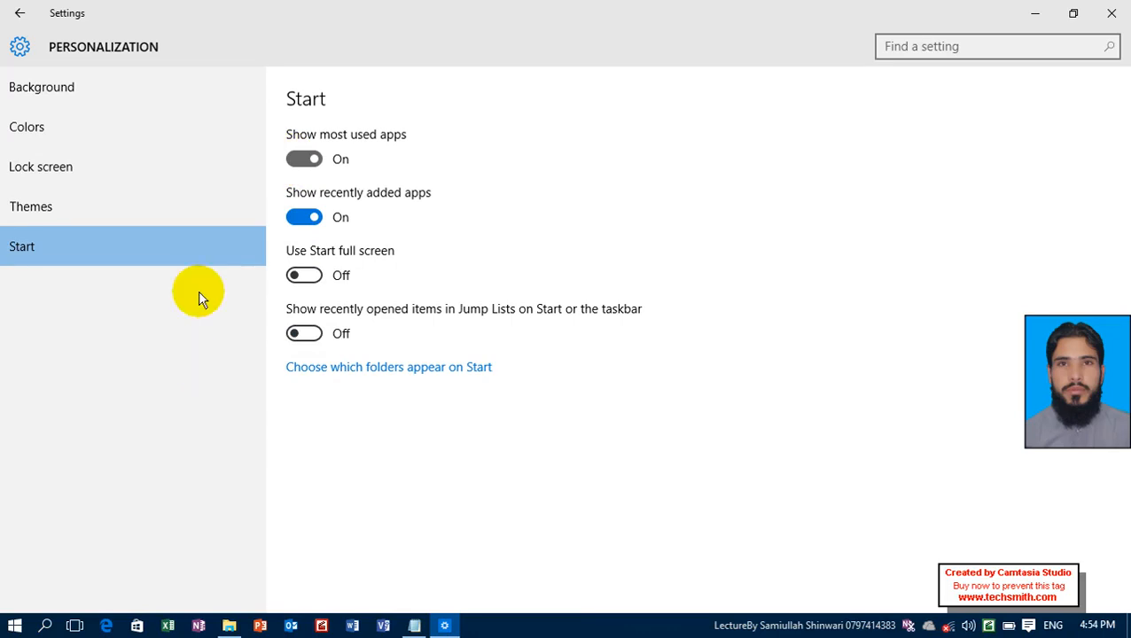
left_click(8, 623)
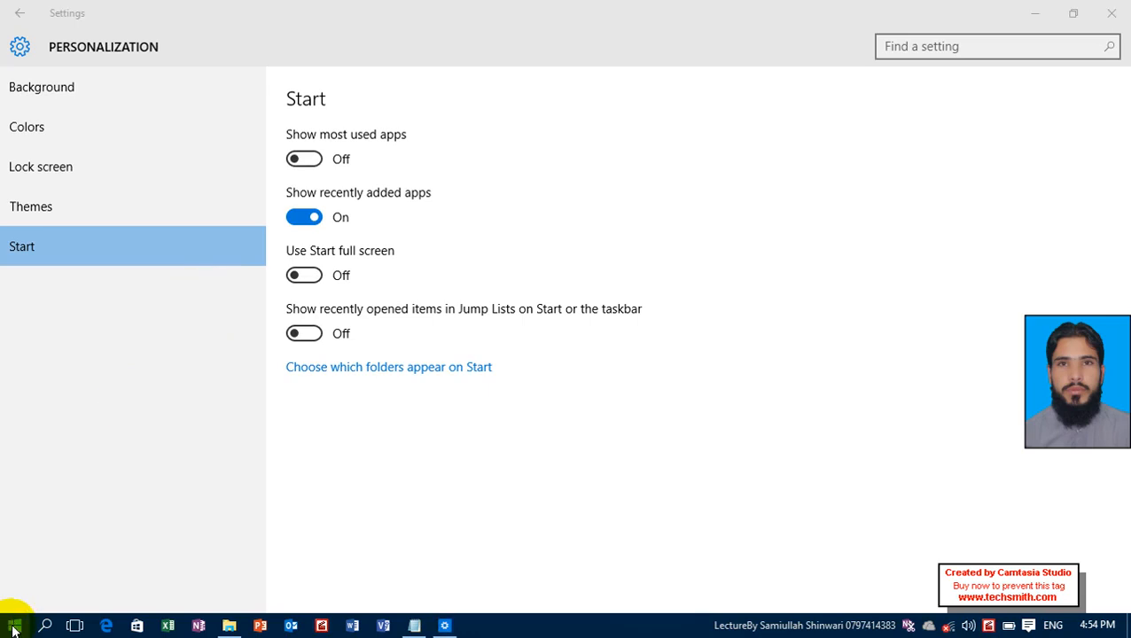
left_click(16, 628)
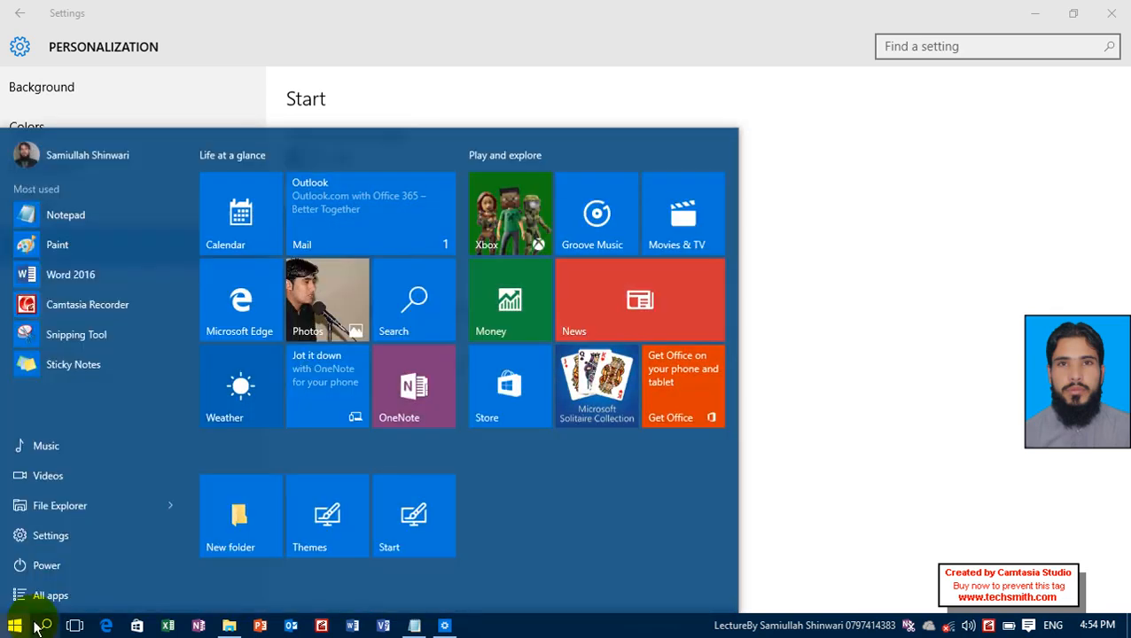
left_click(74, 241)
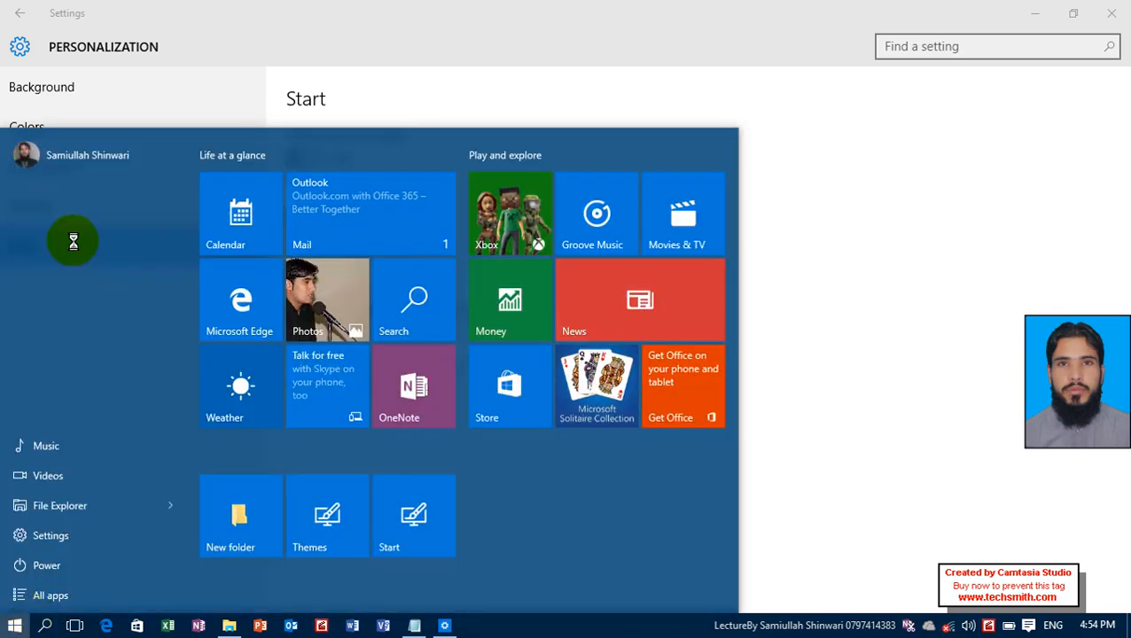
left_click(300, 4)
Turn Show most used apps back on and check the Start menu's app list again.
left_click(304, 159)
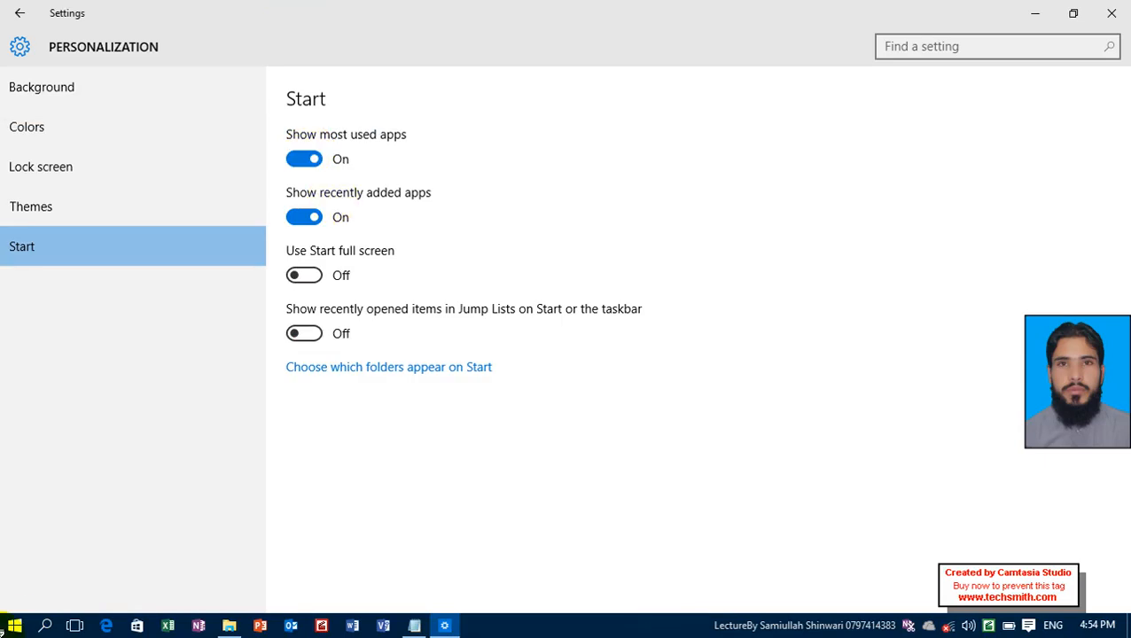
left_click(23, 625)
left_click(5, 626)
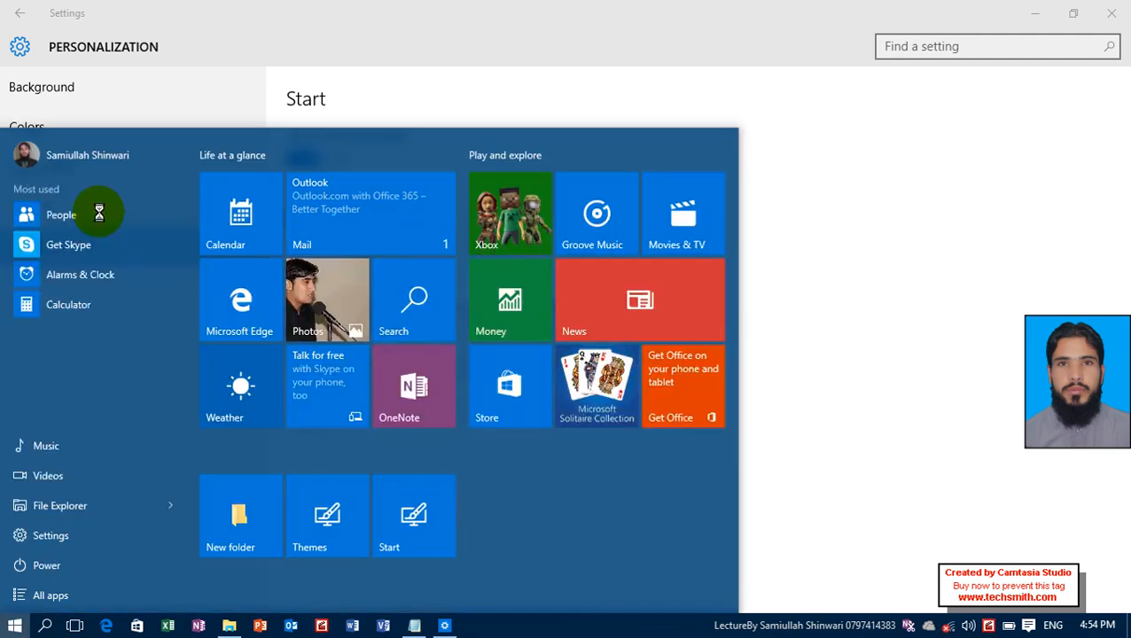
left_click(256, 114)
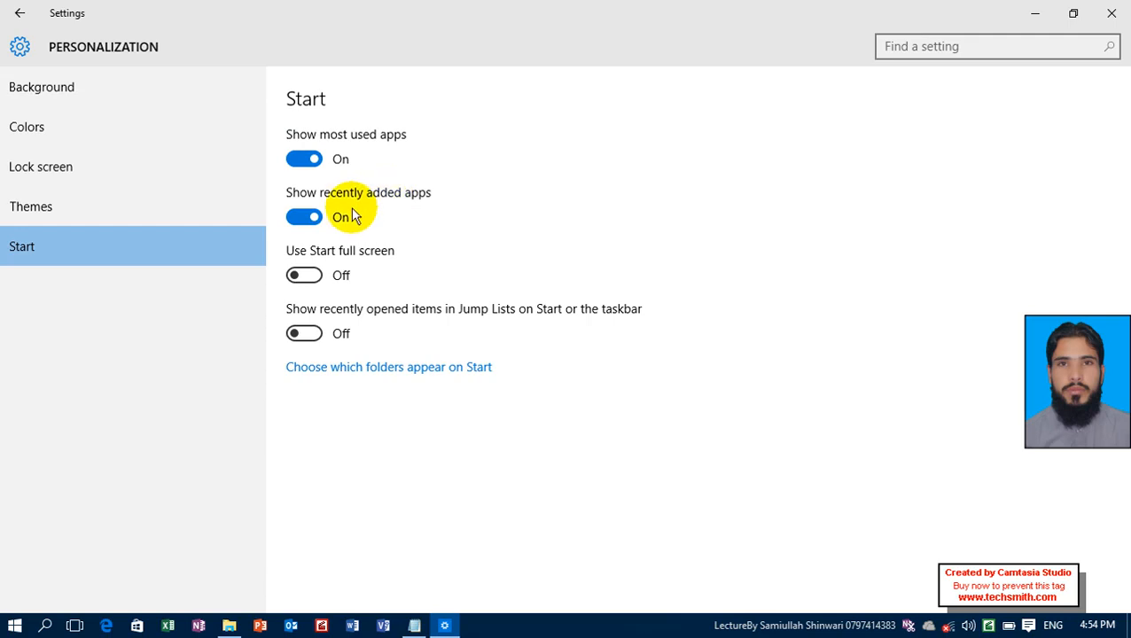
Examine the Start menu's app list and tile layout for the recently added apps and full screen options.
key("super")
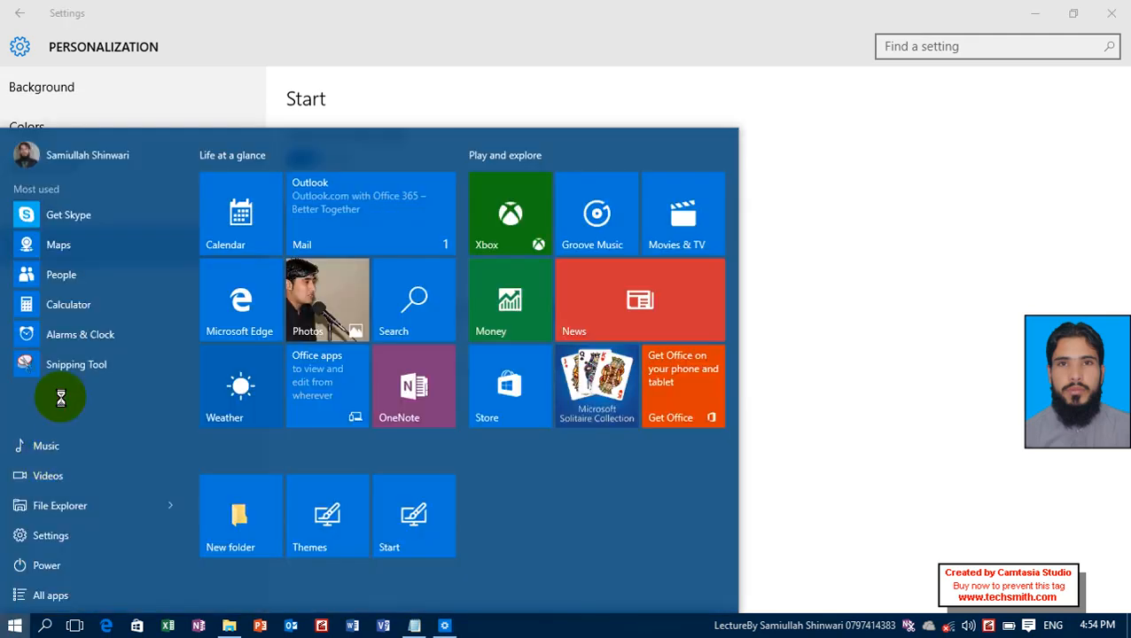
key("super")
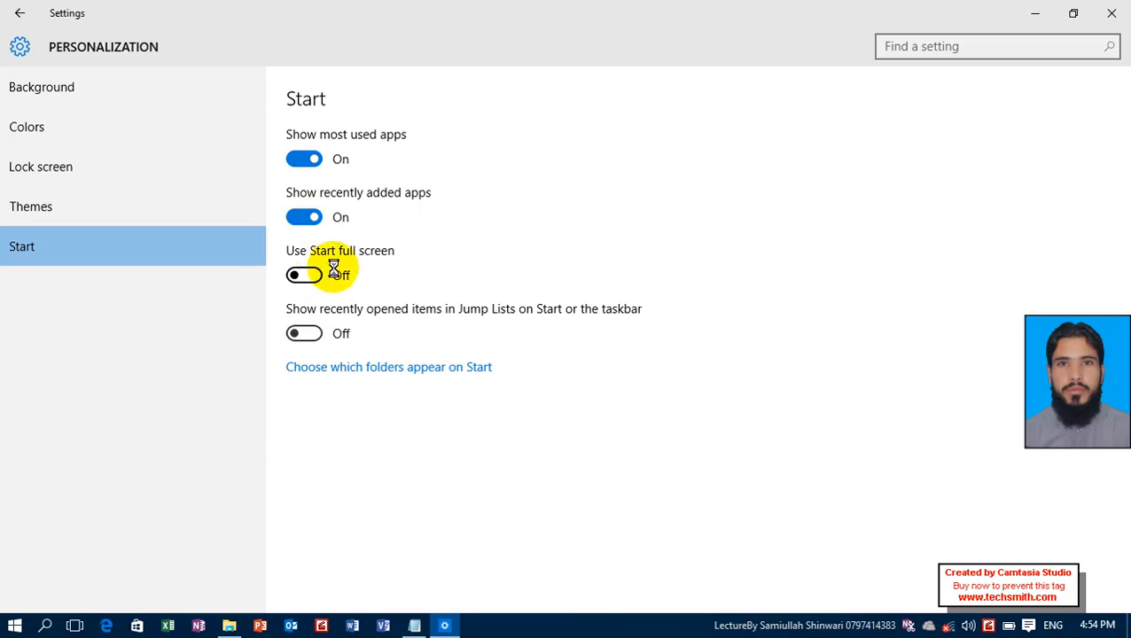
left_click(27, 628)
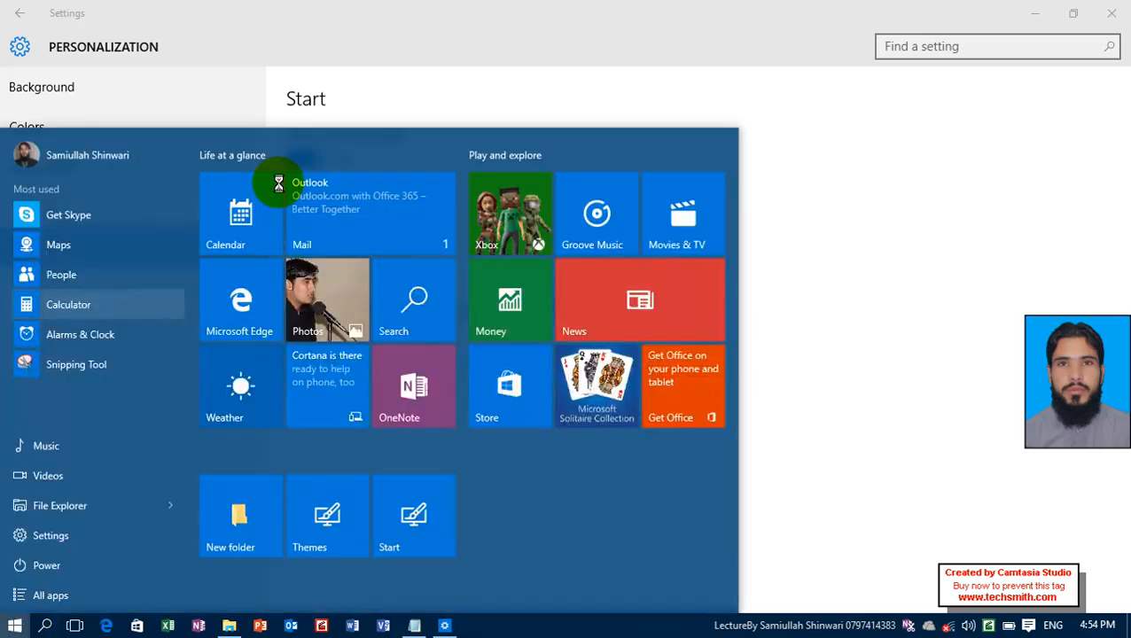
left_click(244, 18)
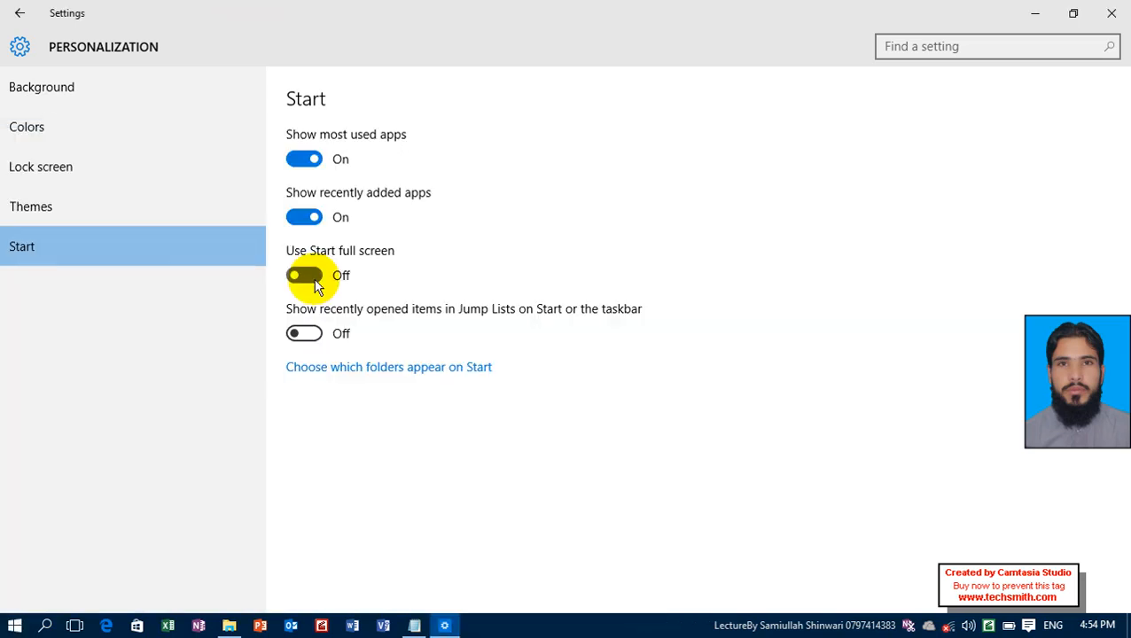
Turn on Use Start full screen, clear the open windows off the desktop, and view the full-screen Start.
left_click(305, 276)
key("super")
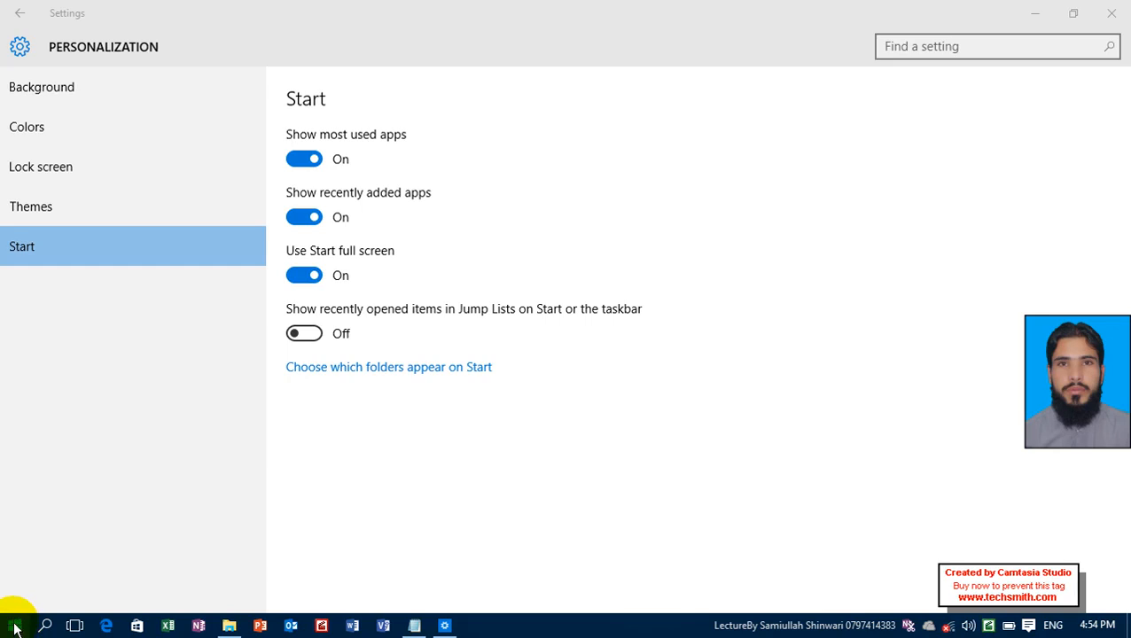
left_click(1037, 19)
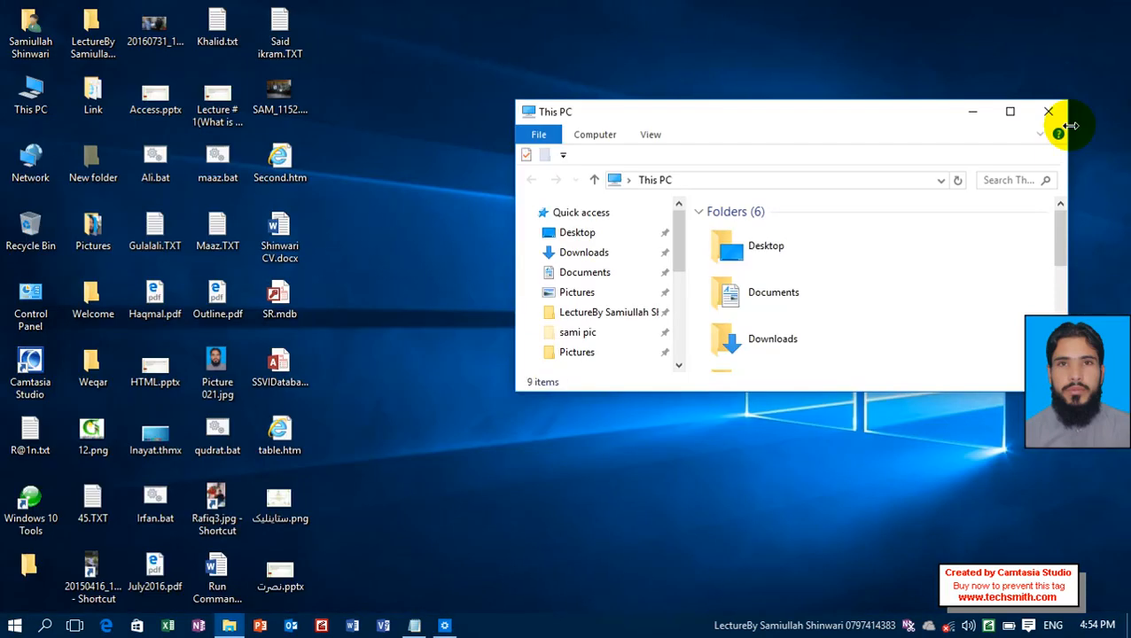
left_click(1048, 112)
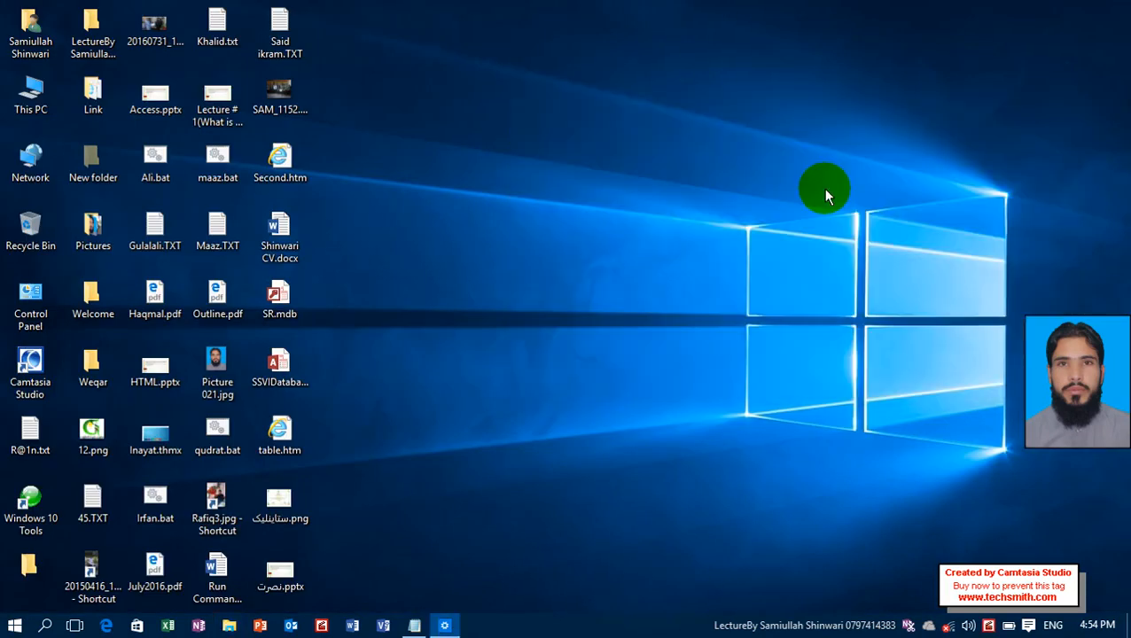
key("super")
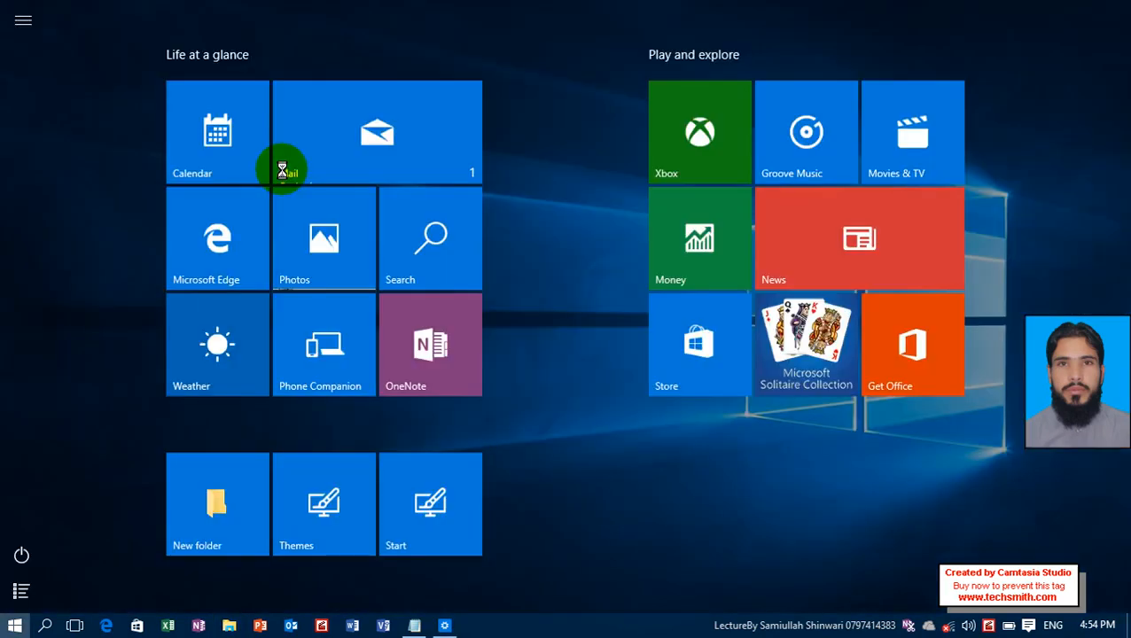
key("super")
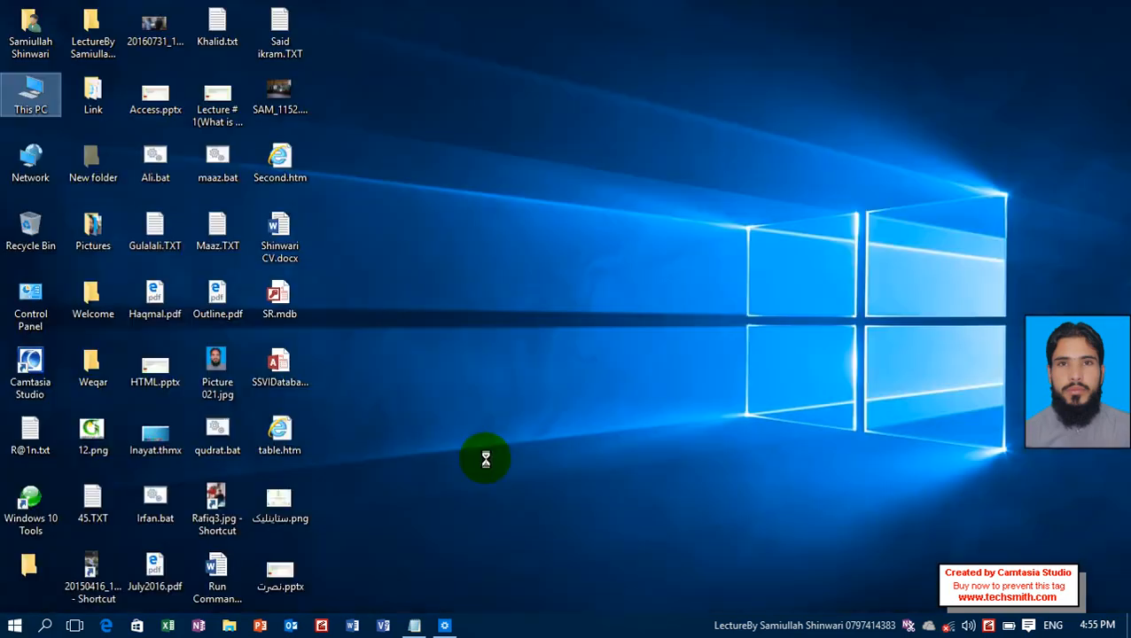
Turn off Use Start full screen in the Start settings and check the Start menu from the desktop.
left_click(444, 626)
left_click(287, 274)
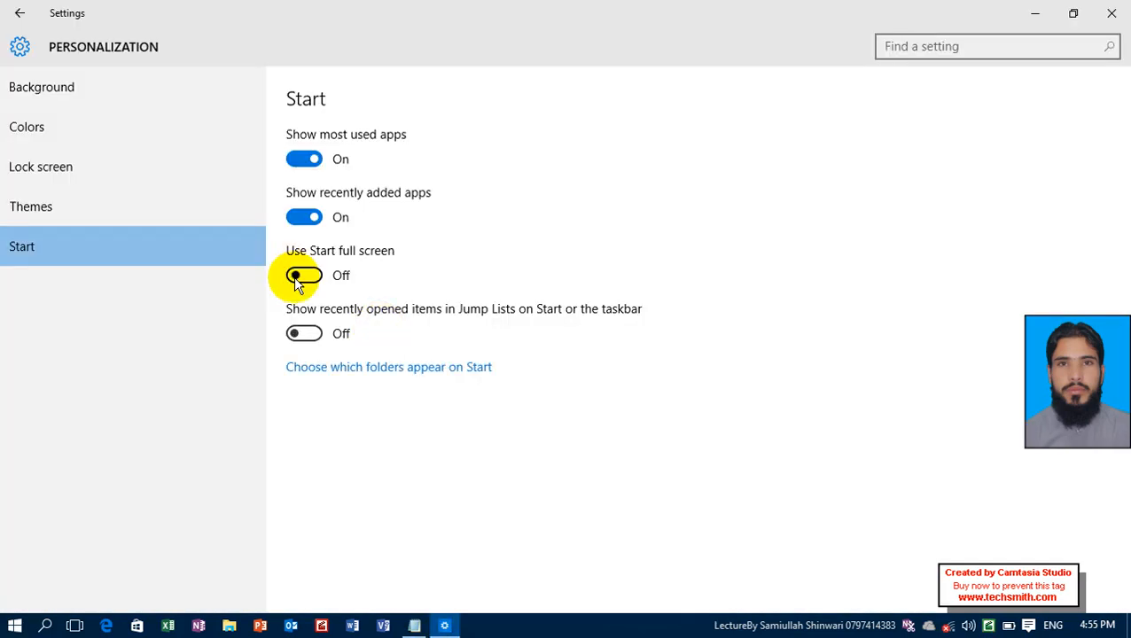
left_click(9, 627)
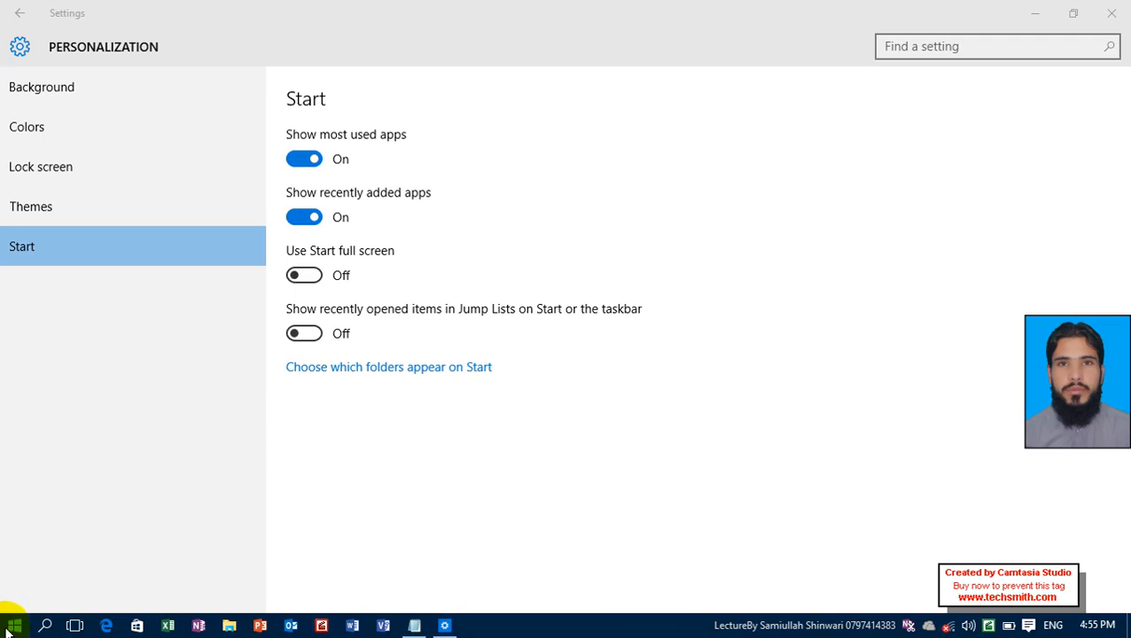
left_click(1034, 14)
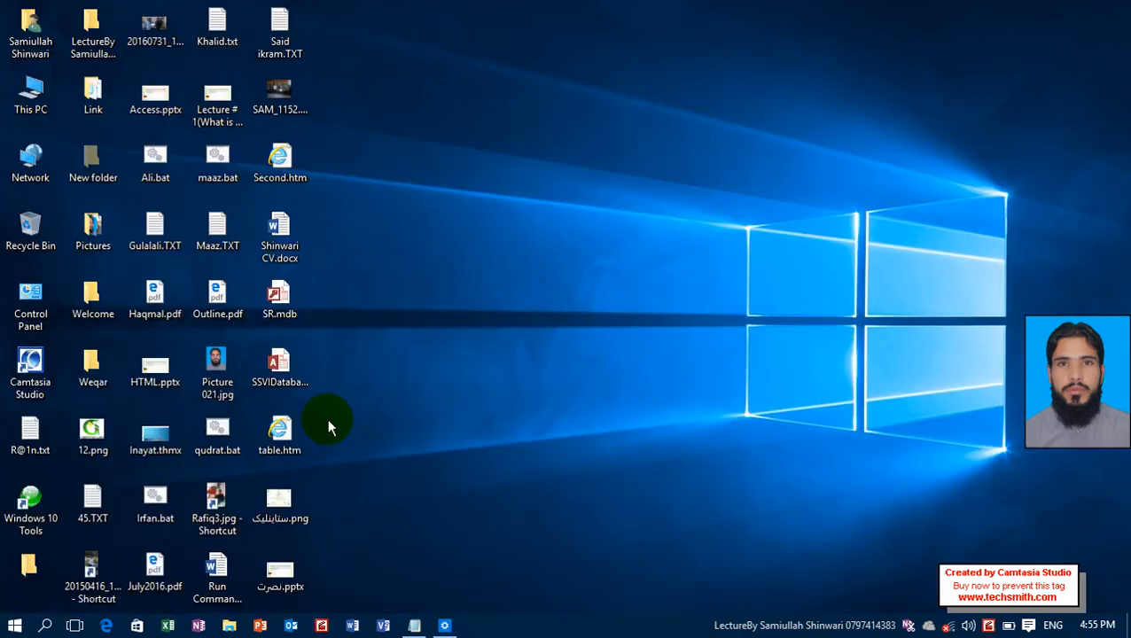
left_click(9, 628)
left_click(526, 29)
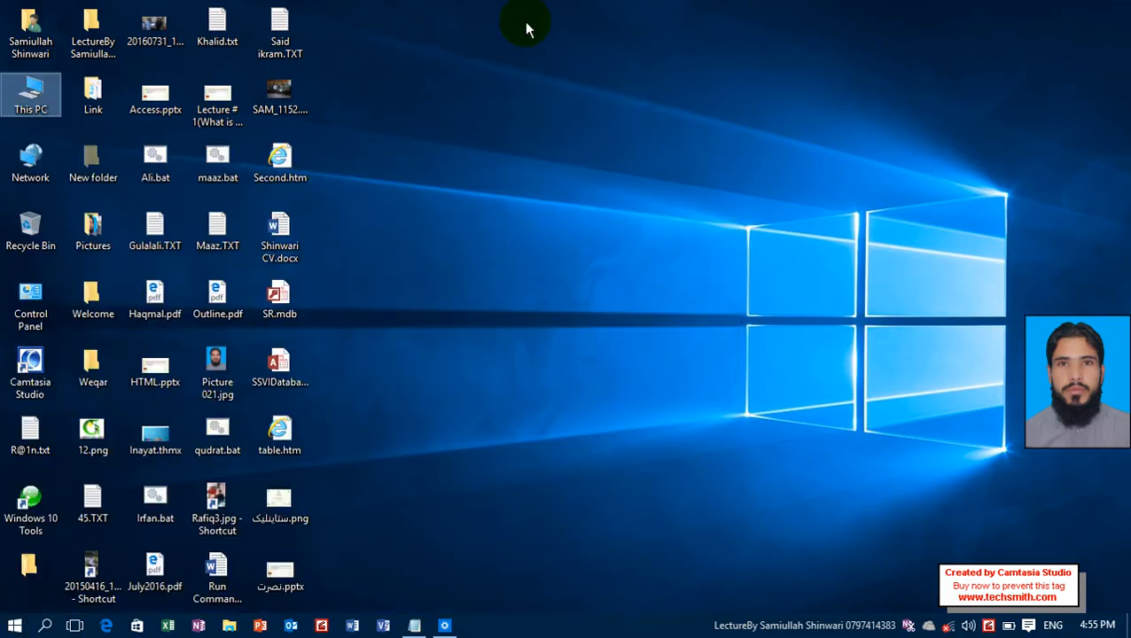
Turn on Show recently opened items in Jump Lists on Start or the taskbar, and return to the desktop.
left_click(445, 627)
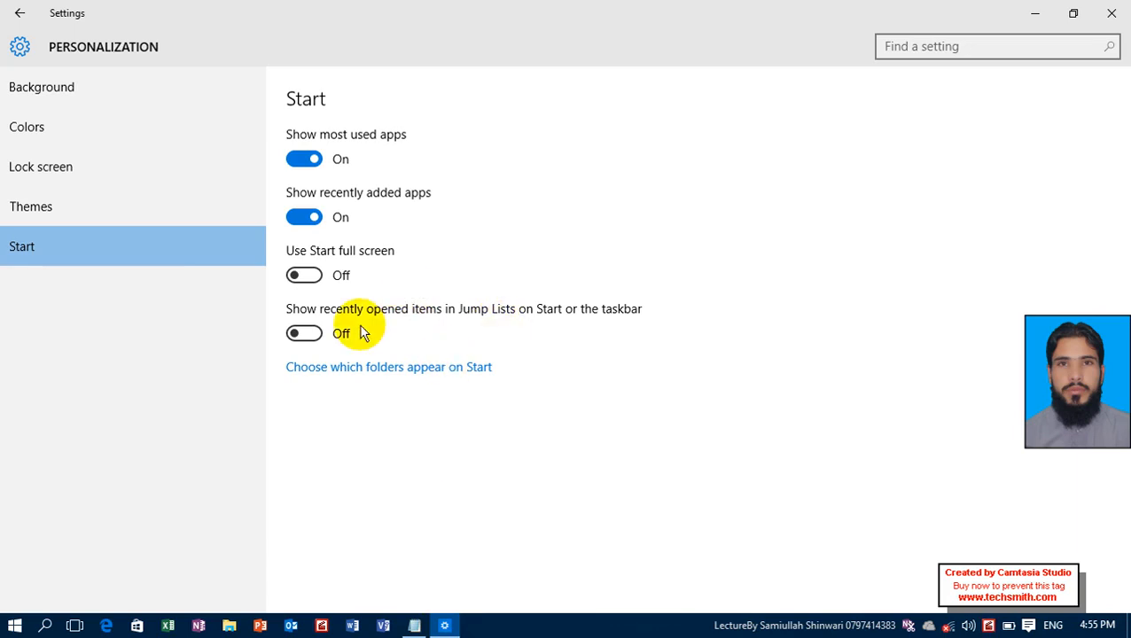
left_click(322, 340)
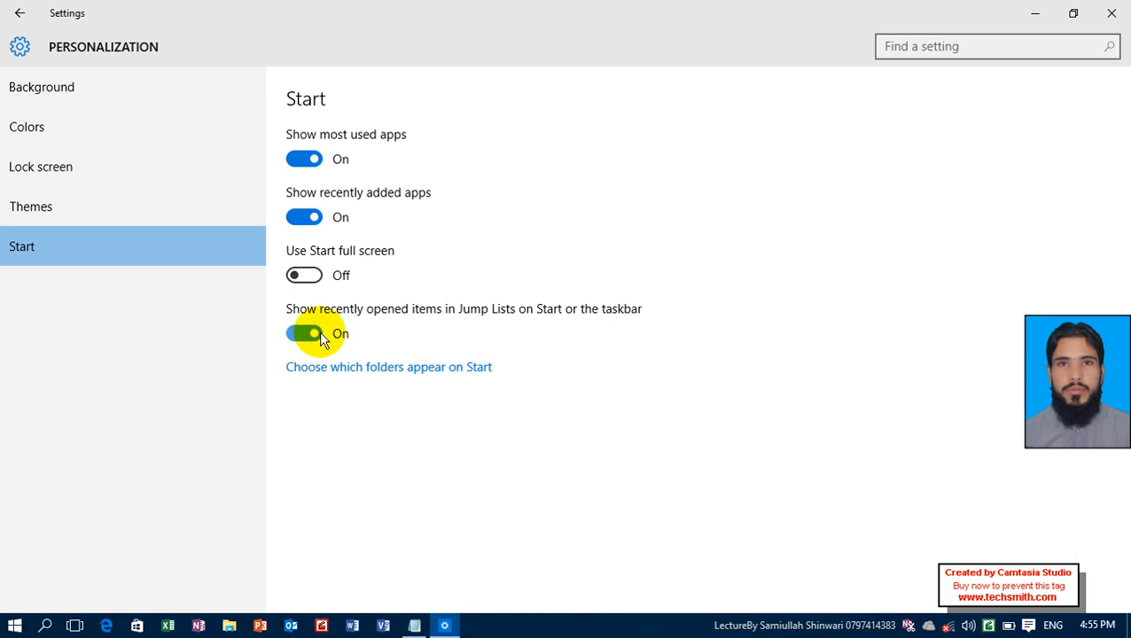
left_click(1047, 8)
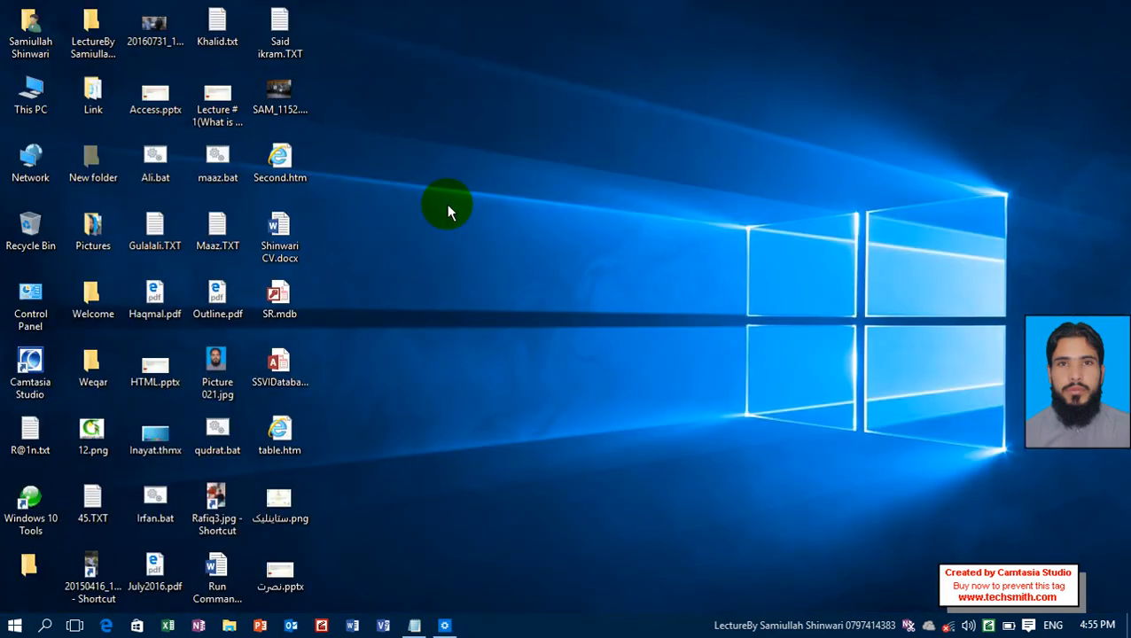
left_click(100, 518)
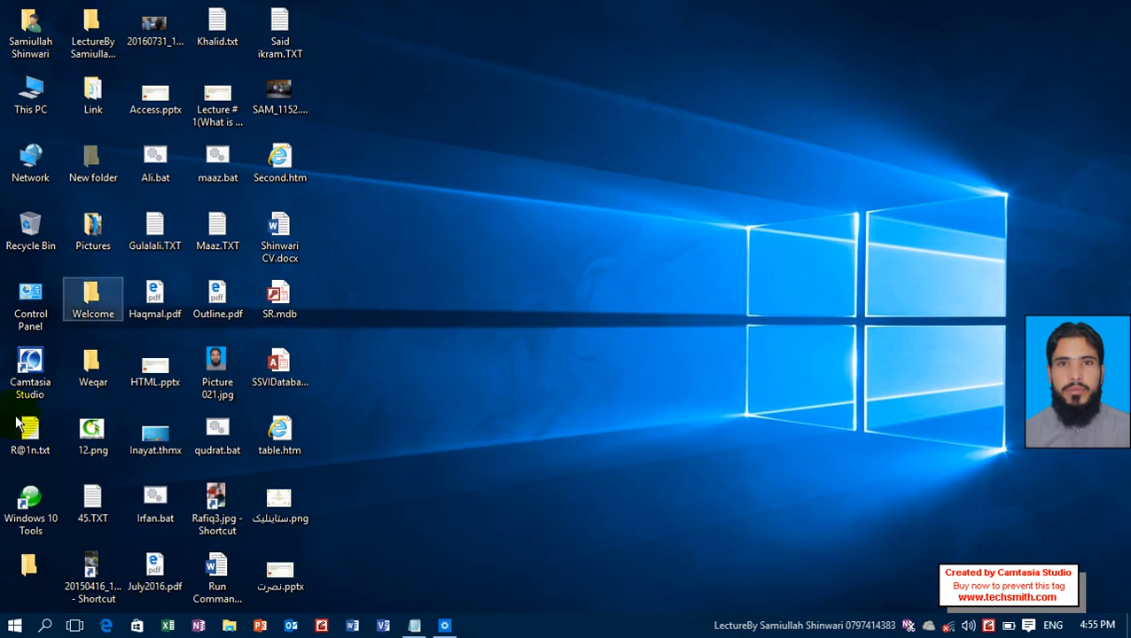
Launch Windows Media Player from the Start menu's full app list and view its Jump List on the taskbar.
left_click(7, 628)
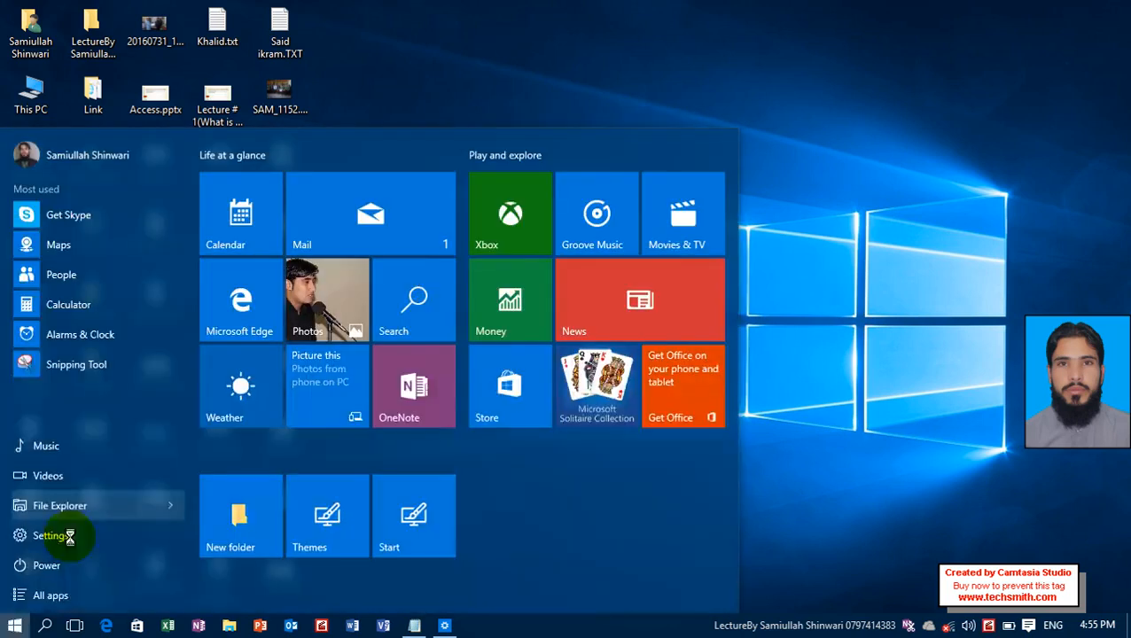
left_click(53, 595)
left_click_drag(189, 208, 182, 557)
key("super")
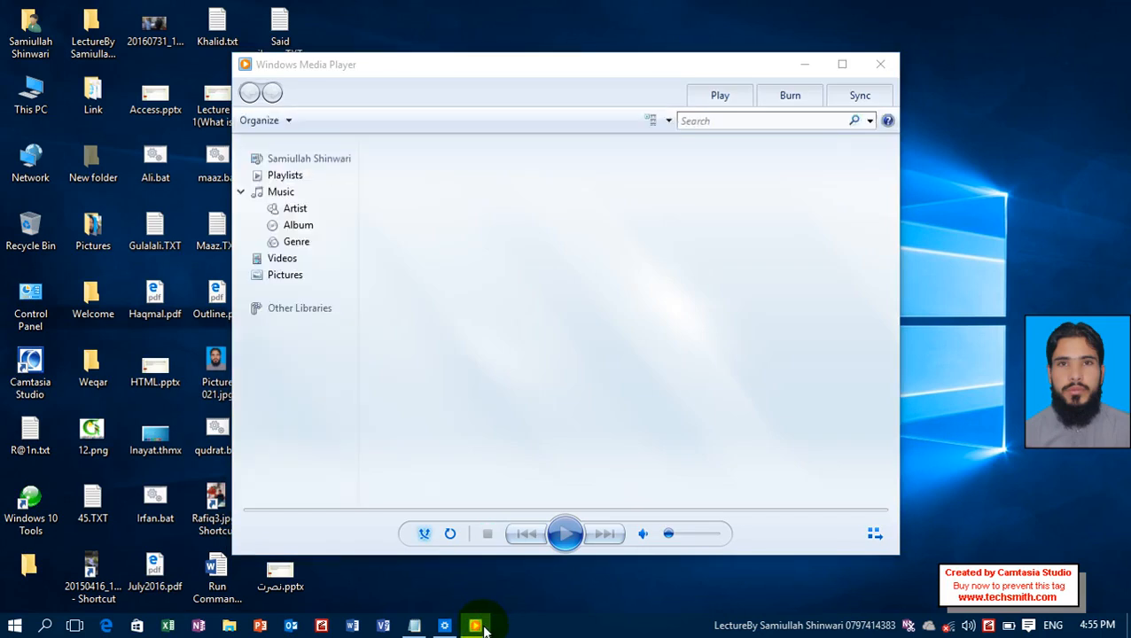
right_click(480, 628)
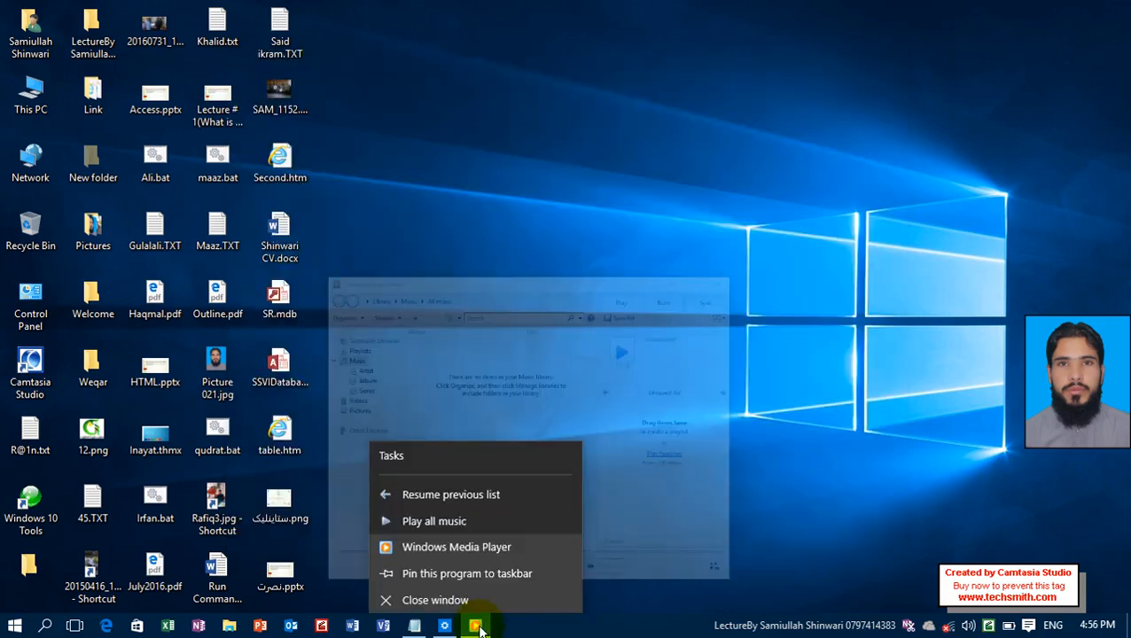
left_click(480, 629)
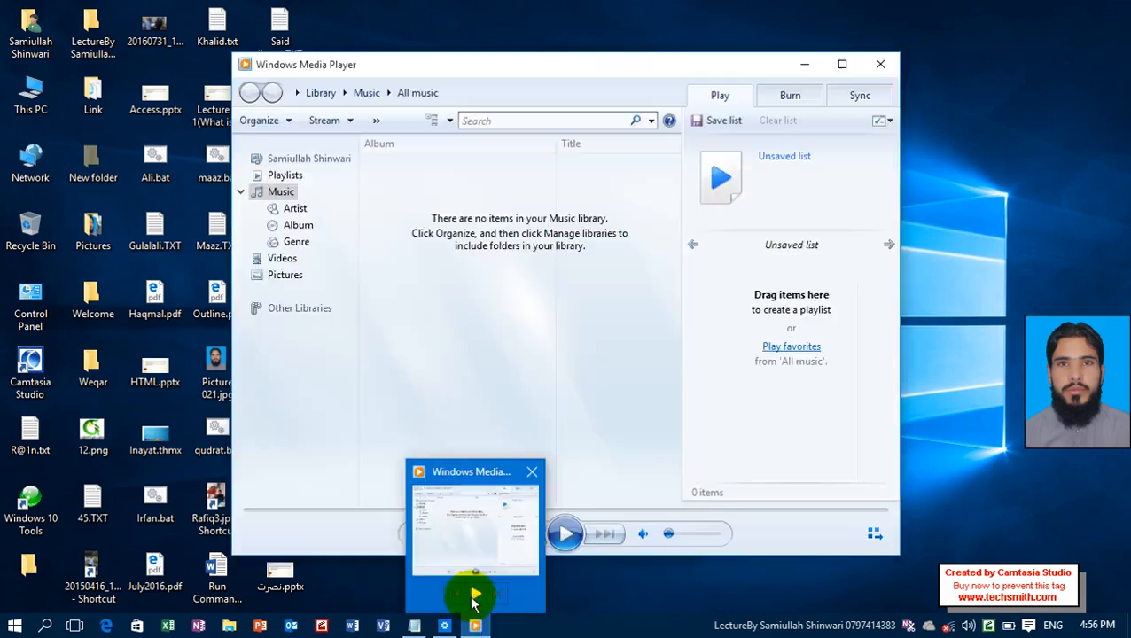
right_click(477, 630)
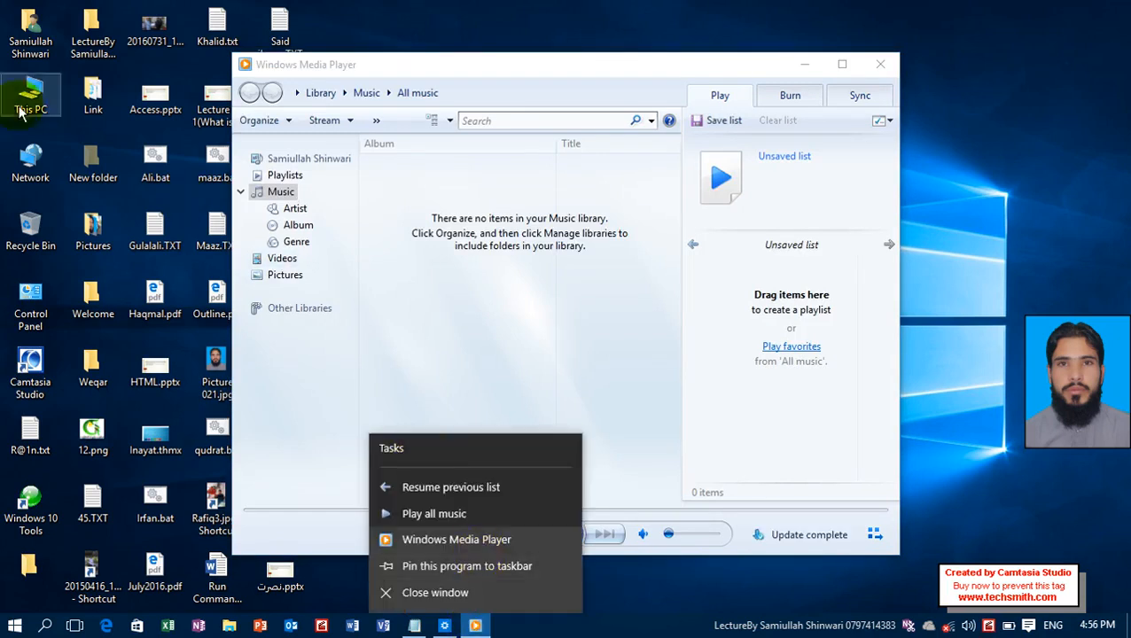
Open This PC in a maximized window and go to the HTML folder on the Data (E:) drive.
left_click(60, 91)
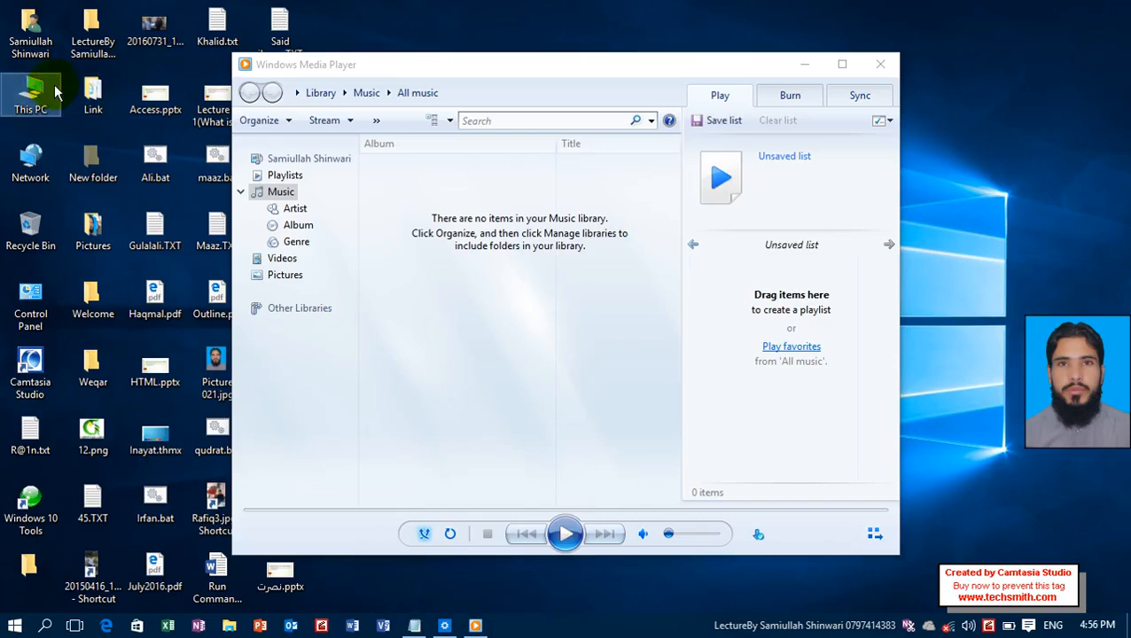
double_click(55, 91)
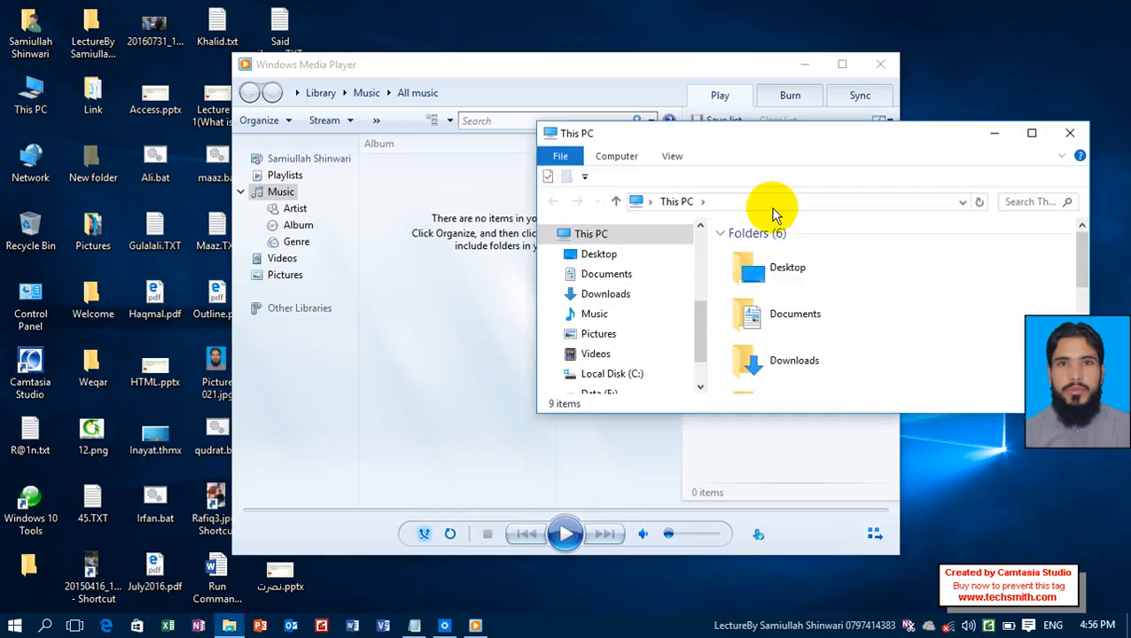
double_click(769, 134)
left_click(652, 251)
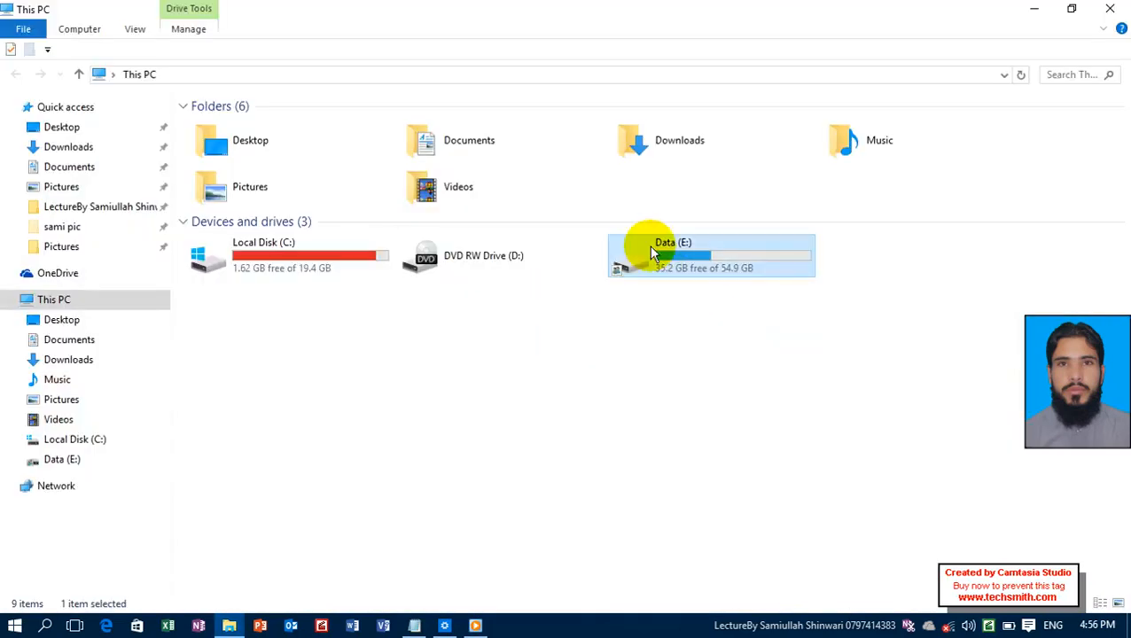
double_click(650, 252)
left_click(425, 242)
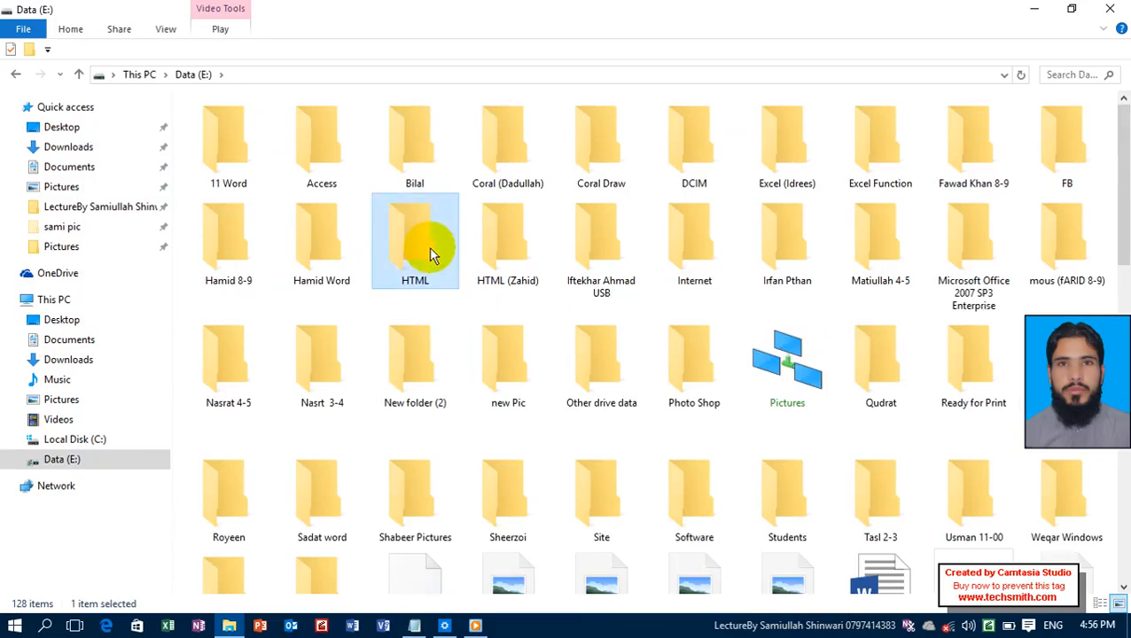
double_click(428, 254)
Open the video Lecture # 2 (HTML).avi with Windows Media Player.
left_click(348, 153)
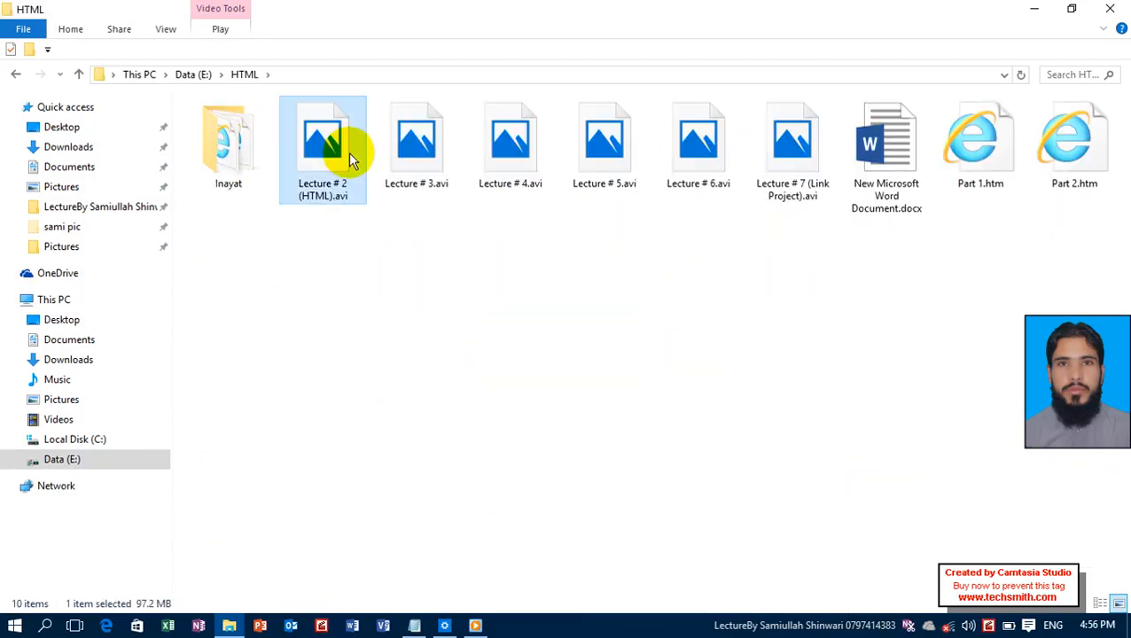
right_click(348, 153)
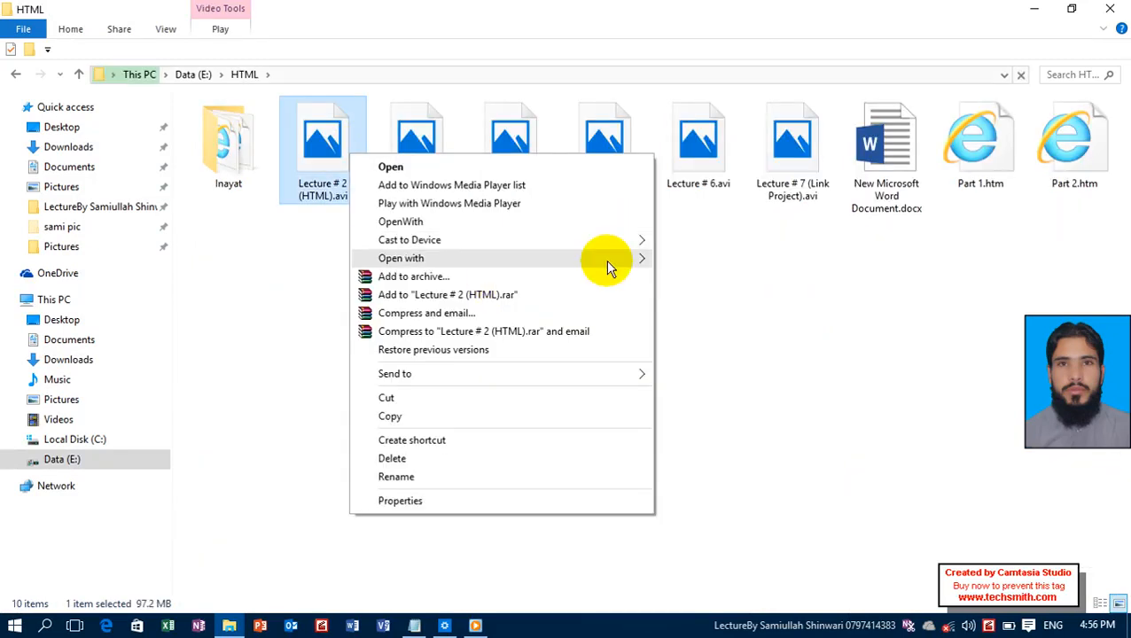
mouse_move(676, 269)
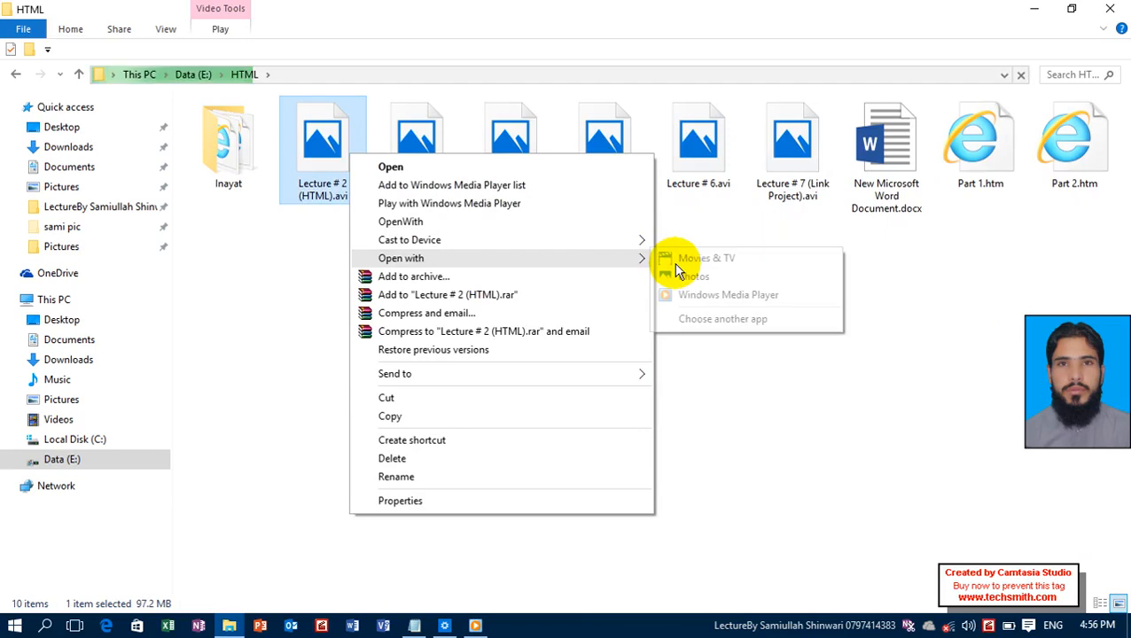
left_click(691, 296)
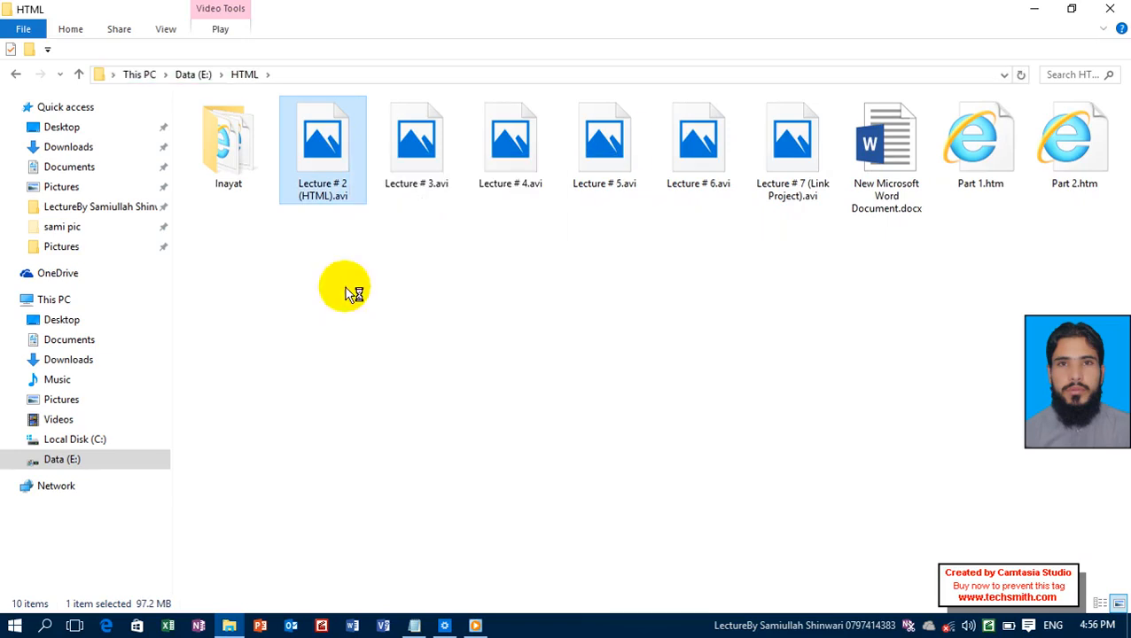
Select the six lecture videos, Lecture # 2 to Lecture # 7, and drop them onto the media player window for playback.
left_click(779, 138, "shift")
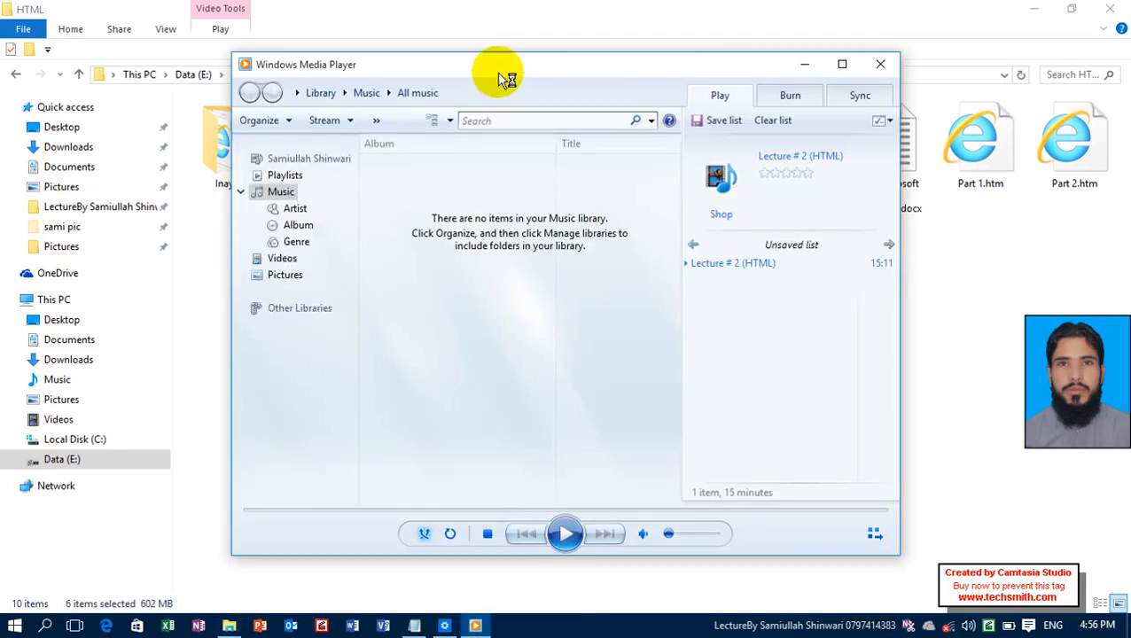
left_click_drag(506, 80, 495, 234)
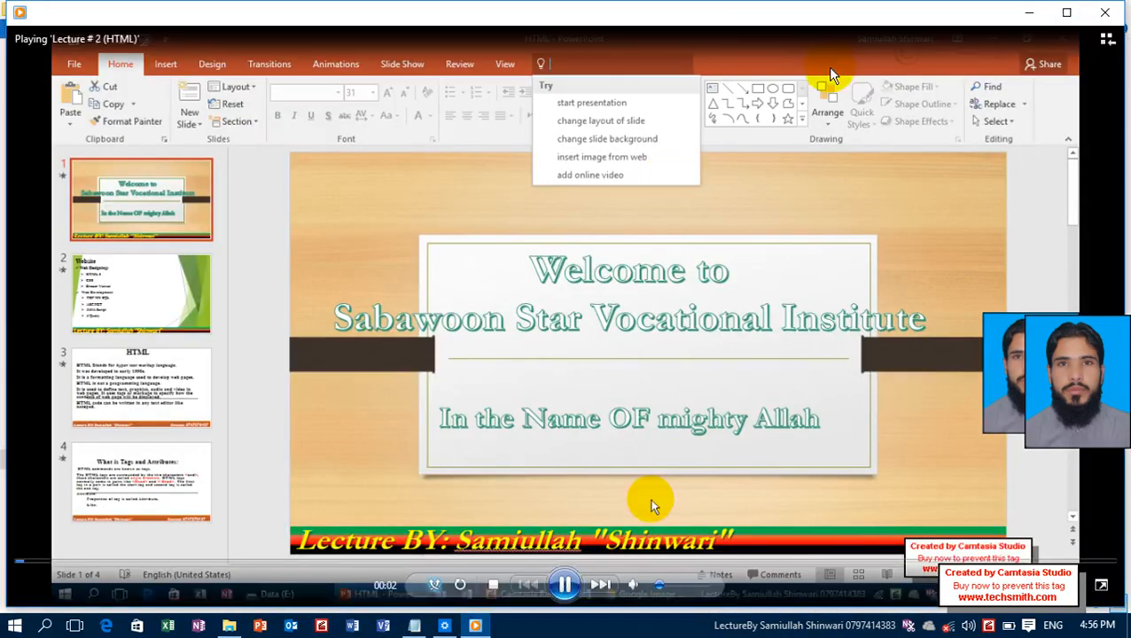
left_click(1054, 16)
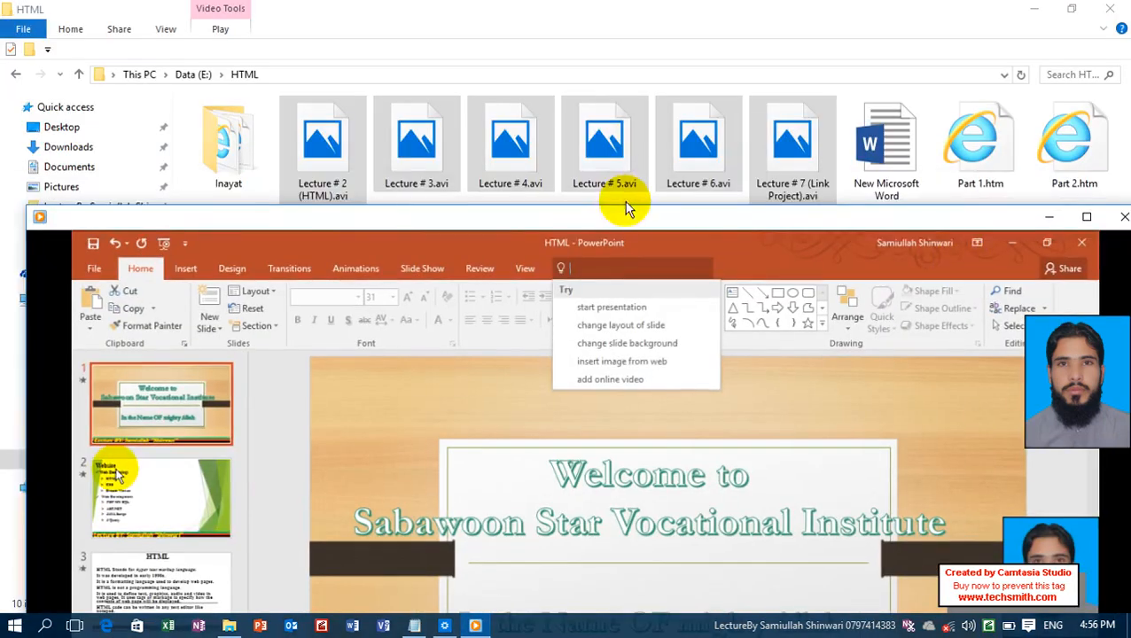
left_click_drag(573, 111, 526, 393)
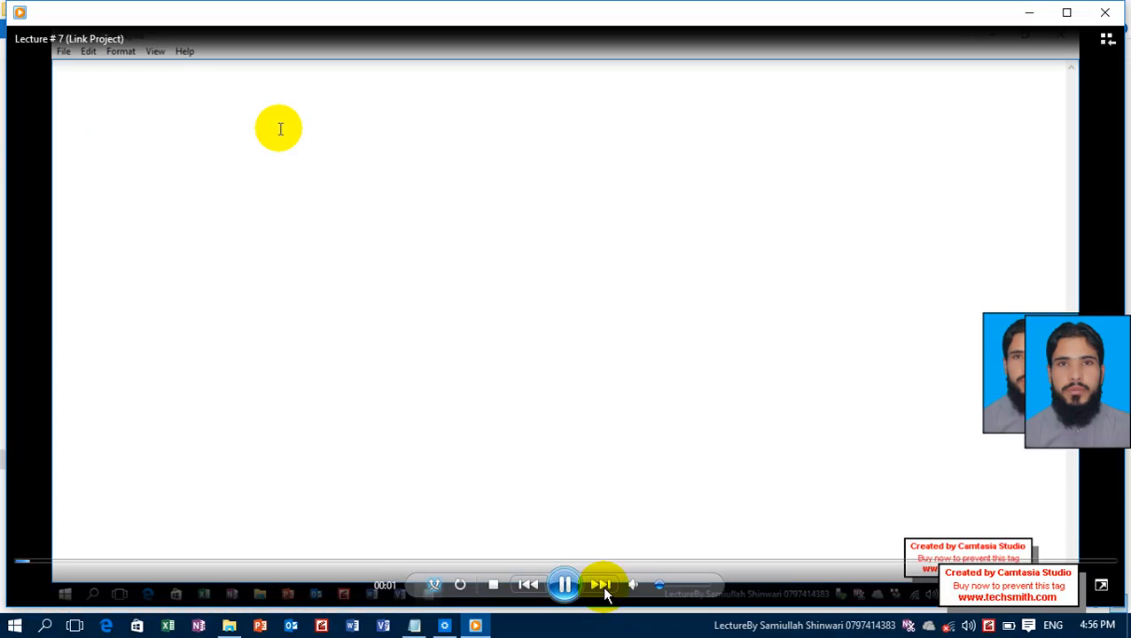
Skip forward through the queued lecture videos to Lecture # 4 and close Windows Media Player.
left_click(602, 585)
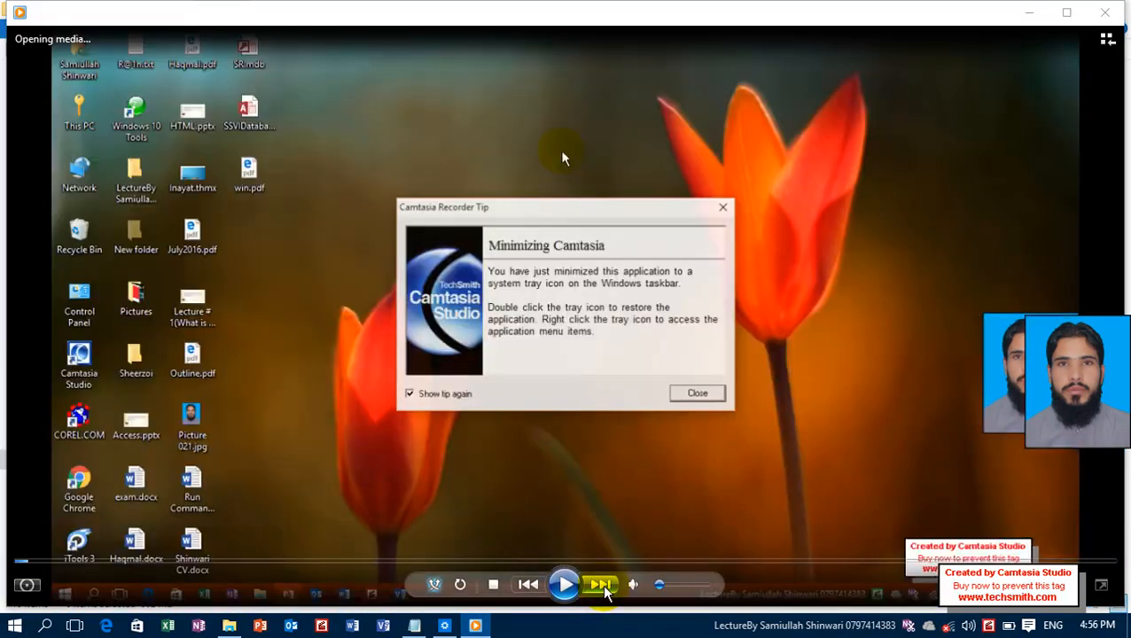
left_click(602, 586)
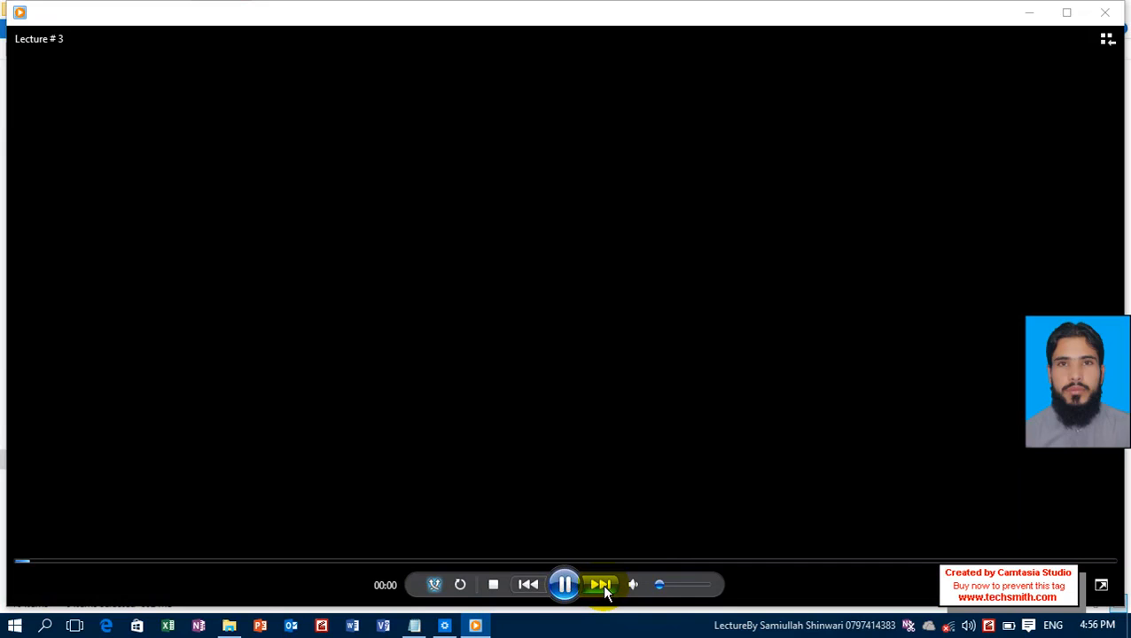
left_click(602, 585)
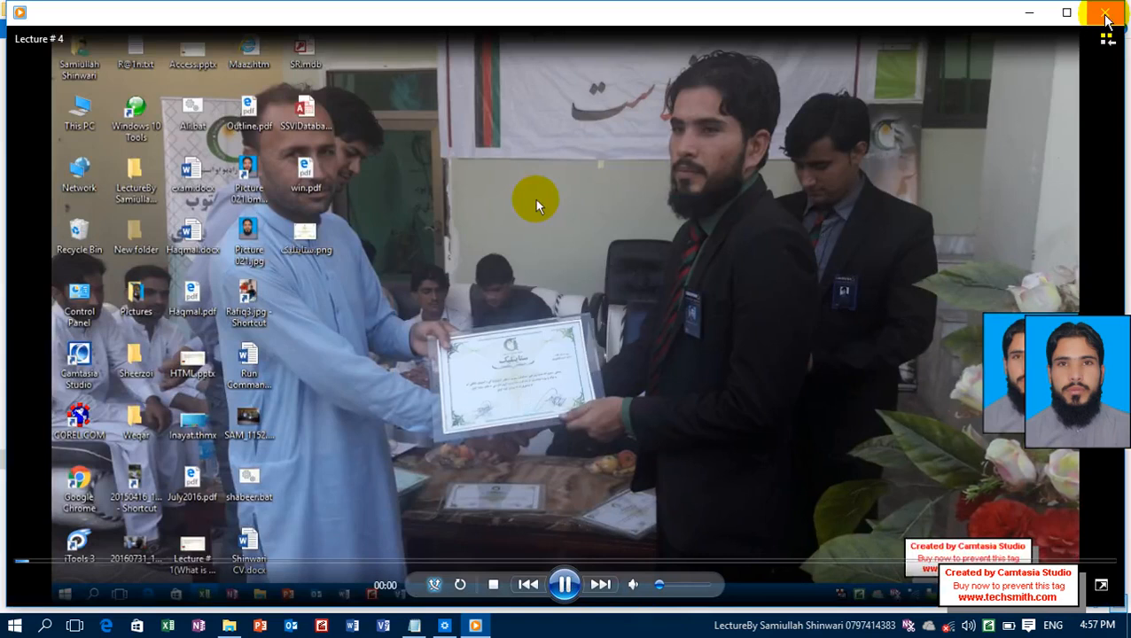
left_click(1106, 17)
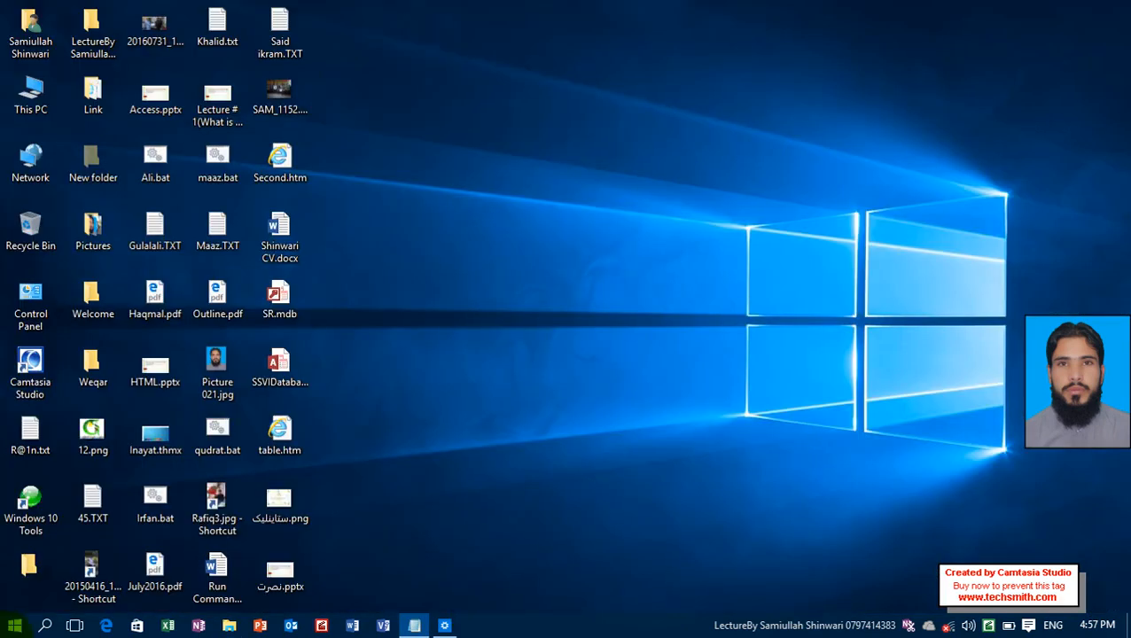
Relaunch Windows Media Player from the W section of the Start menu's app list and check its taskbar Jump List again.
left_click(15, 625)
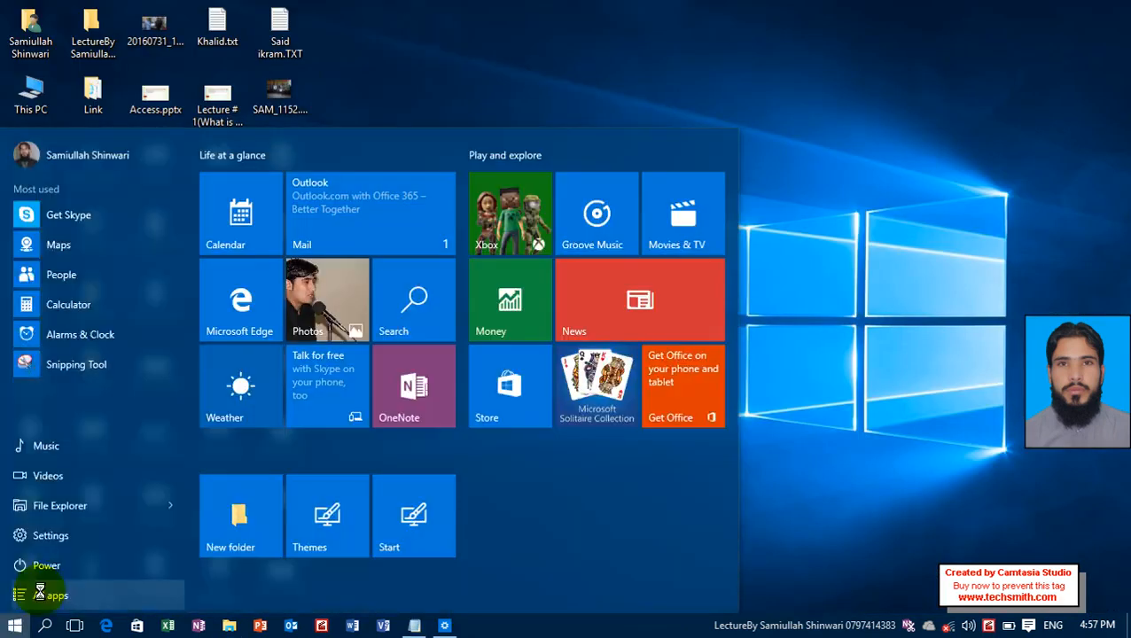
left_click(46, 594)
left_click(132, 328)
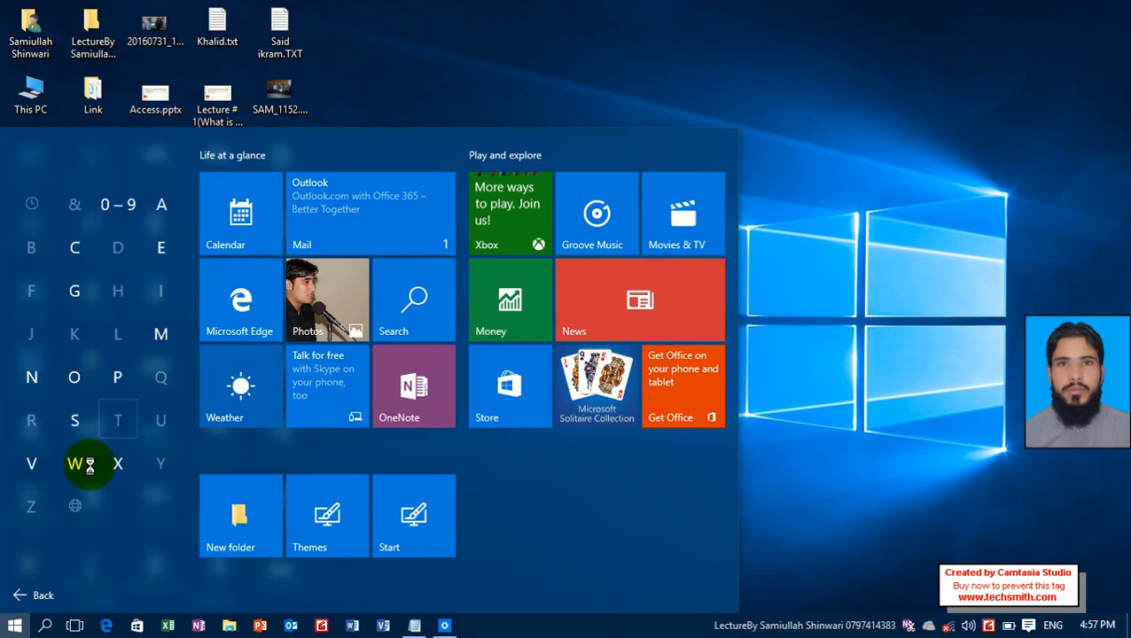
left_click(76, 464)
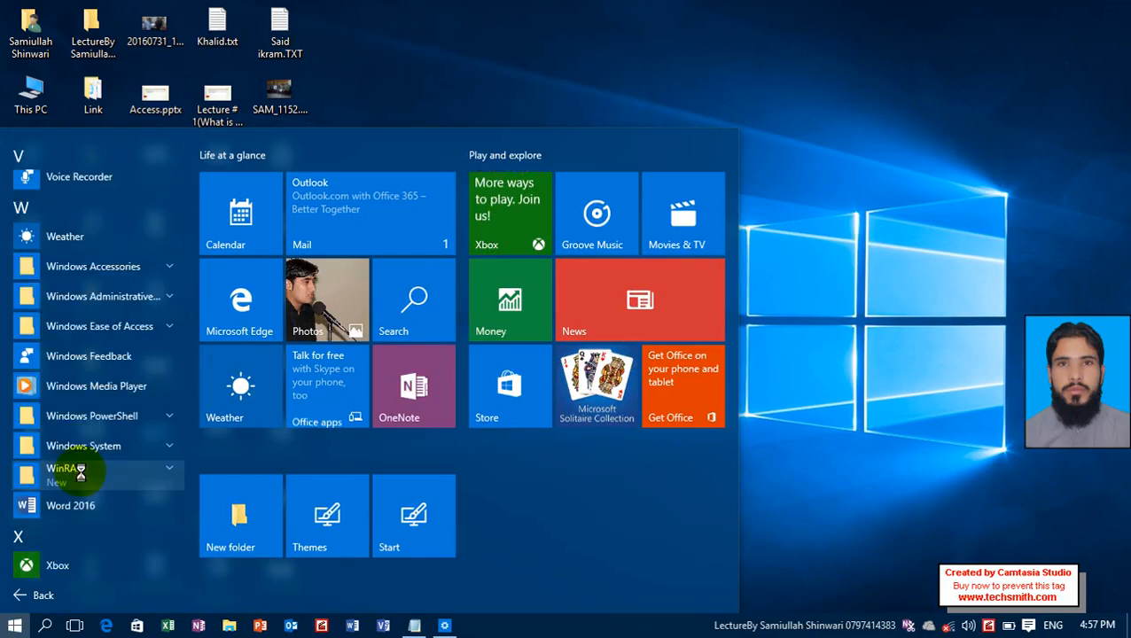
left_click(128, 388)
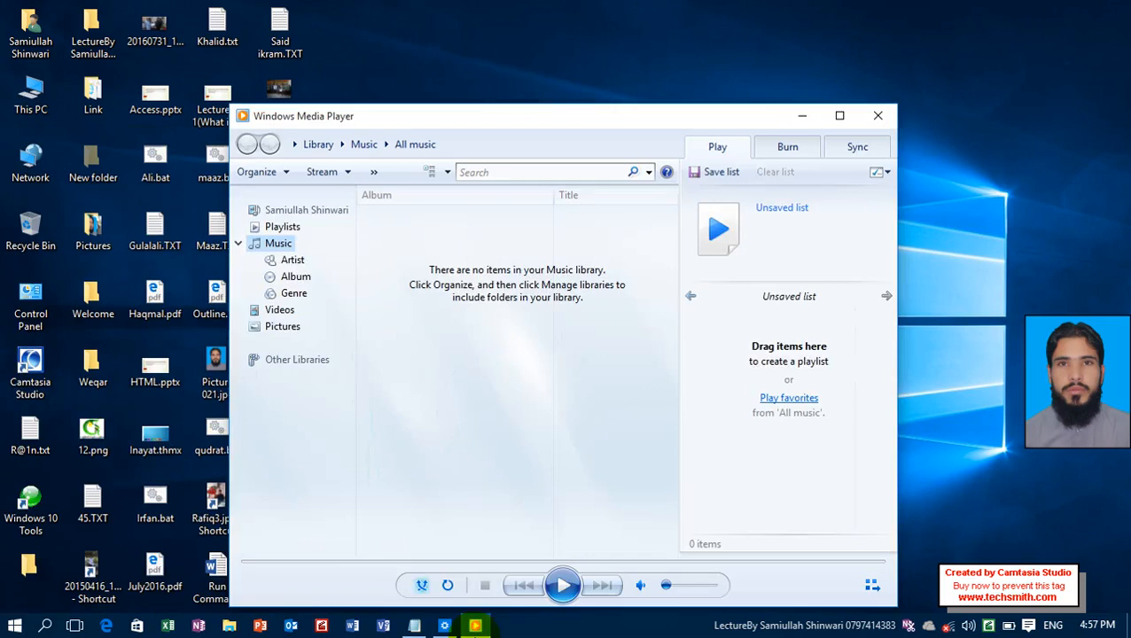
mouse_move(476, 628)
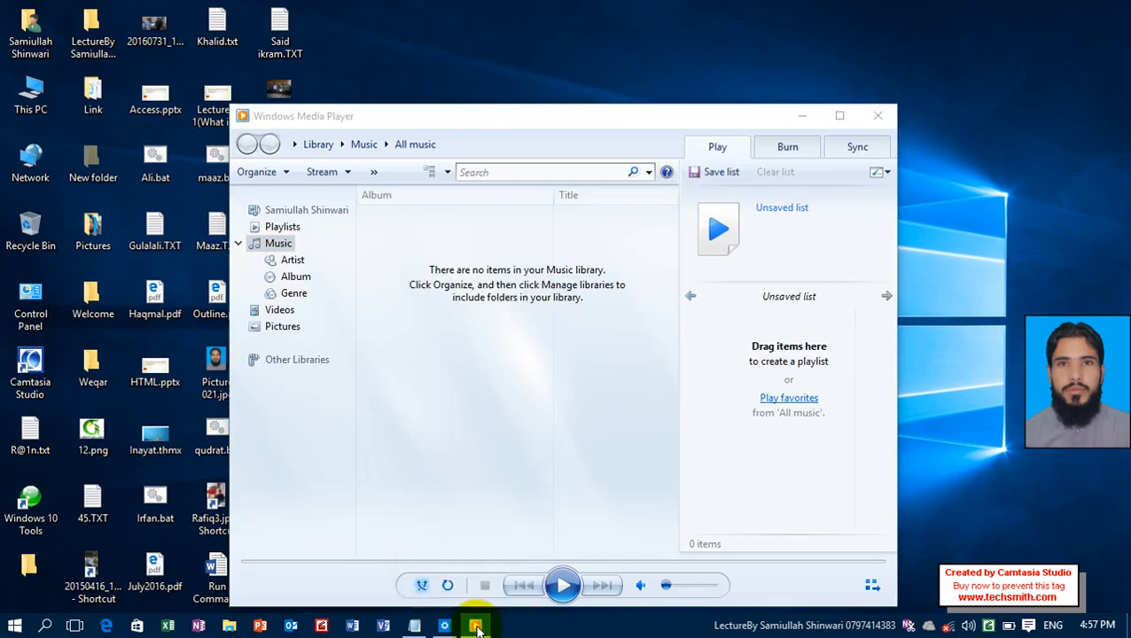
right_click(477, 627)
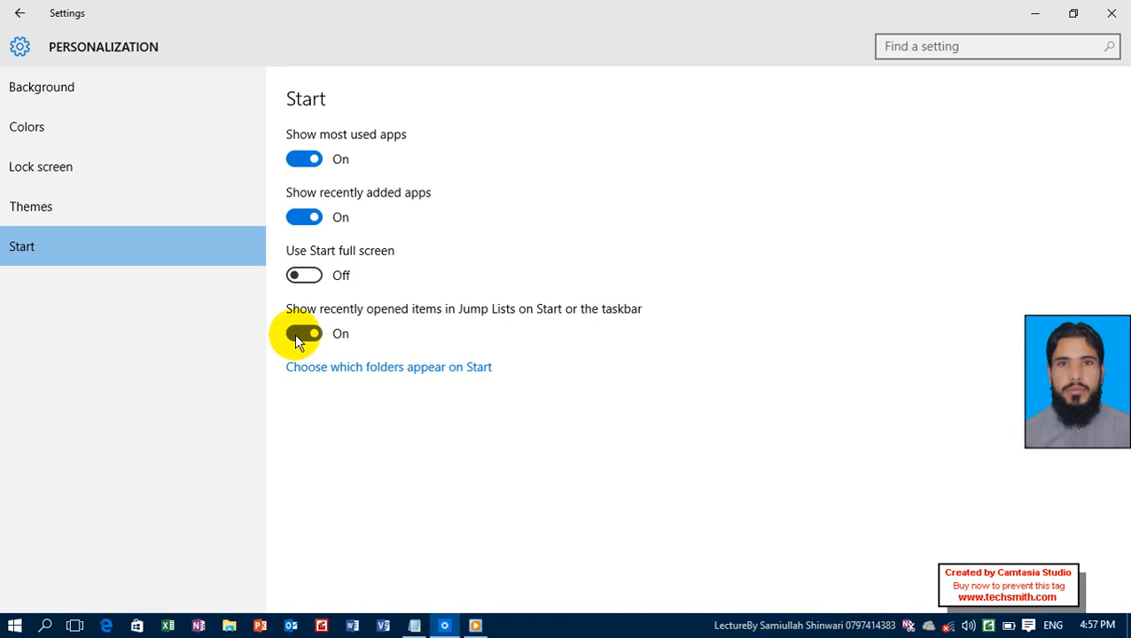
Turn off Show recently opened items in Jump Lists on Start or the taskbar, and check the media player's Jump List.
left_click(301, 334)
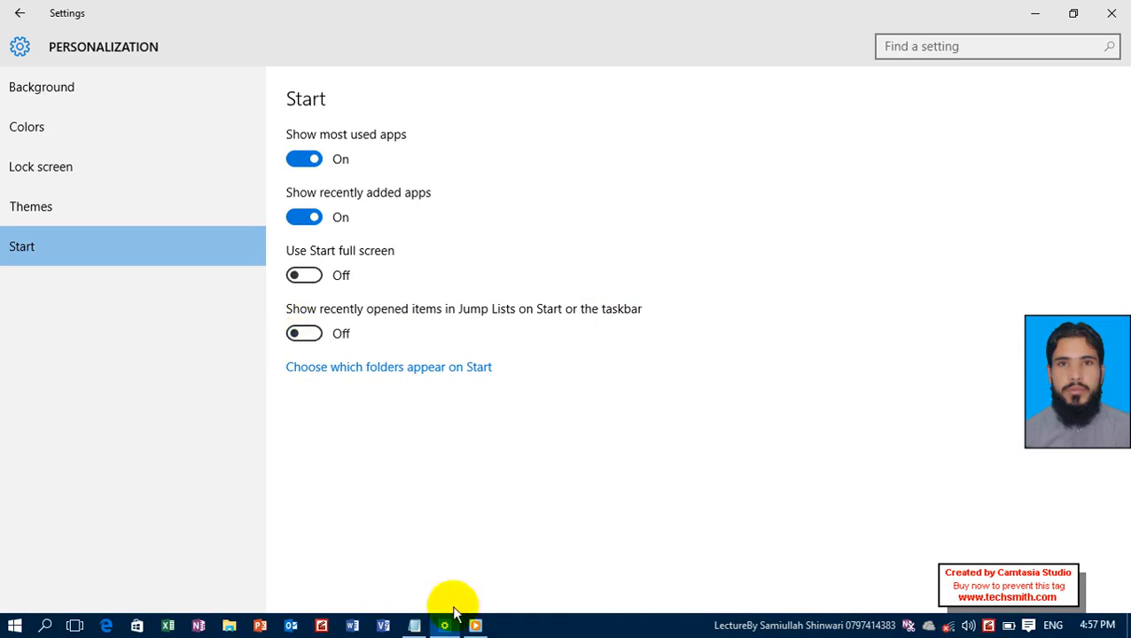
left_click(475, 627)
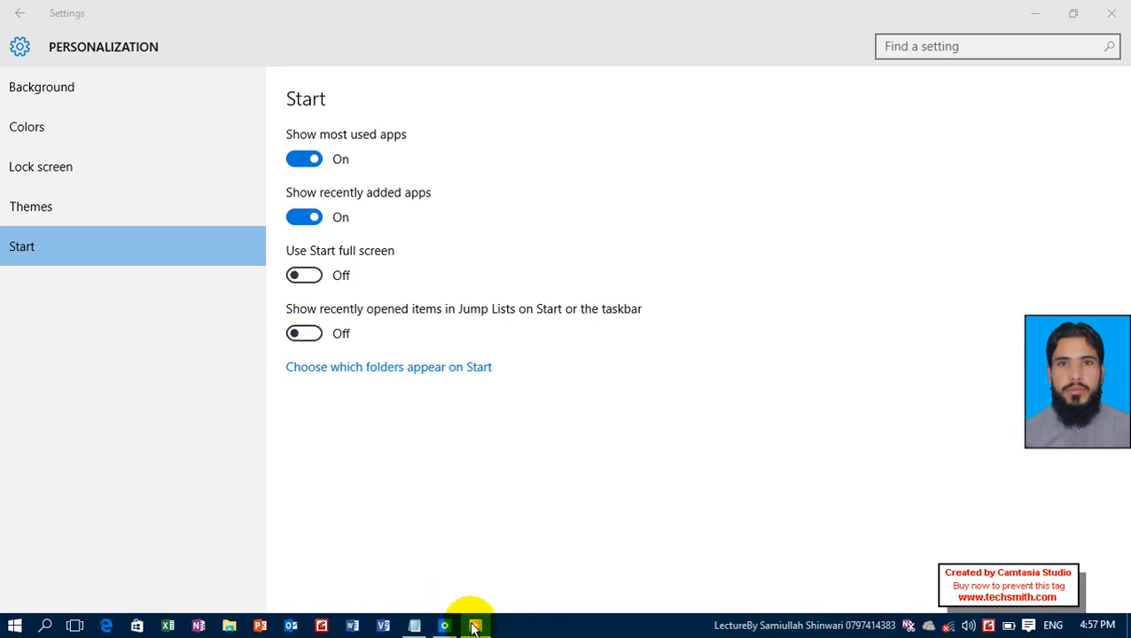
right_click(475, 626)
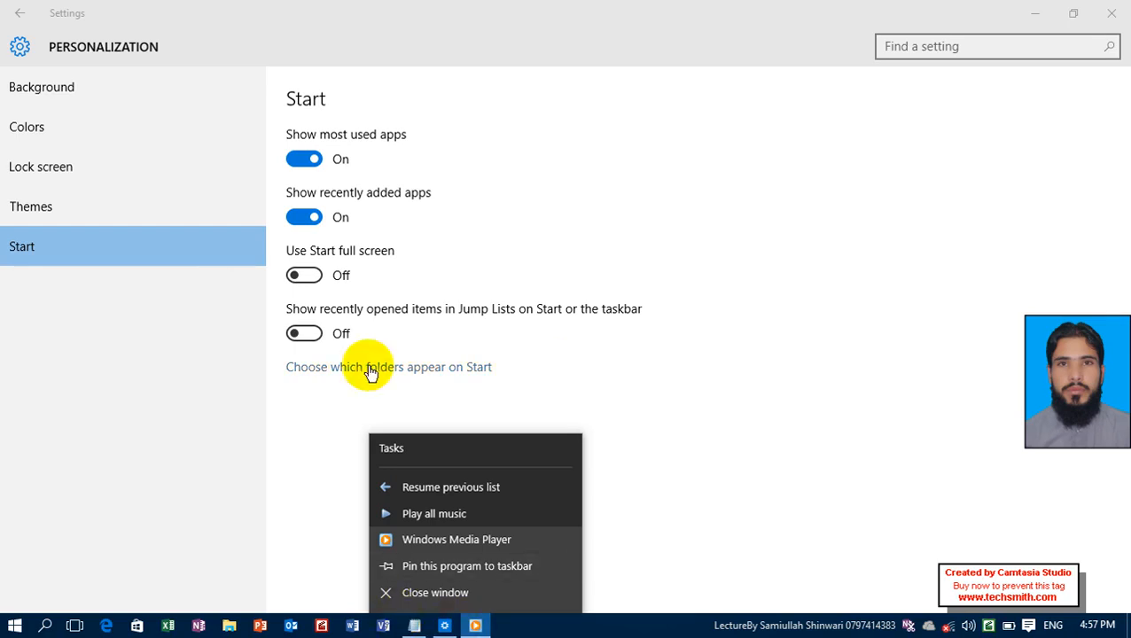
left_click(531, 399)
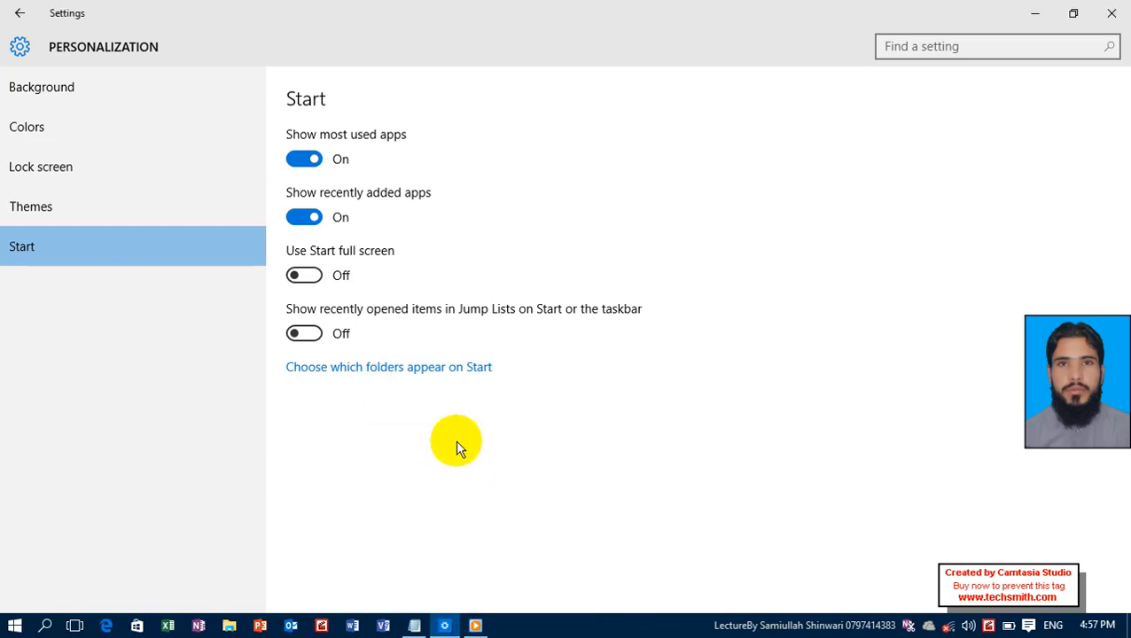
View the full app list in the Start menu and go back to its main view.
left_click(12, 628)
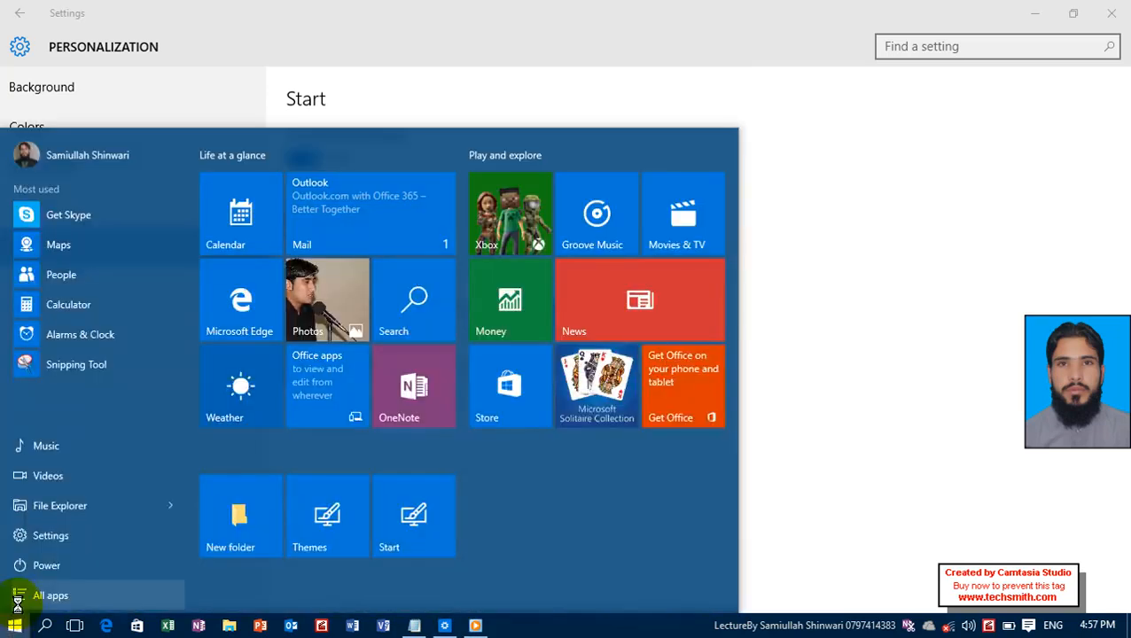
left_click(20, 599)
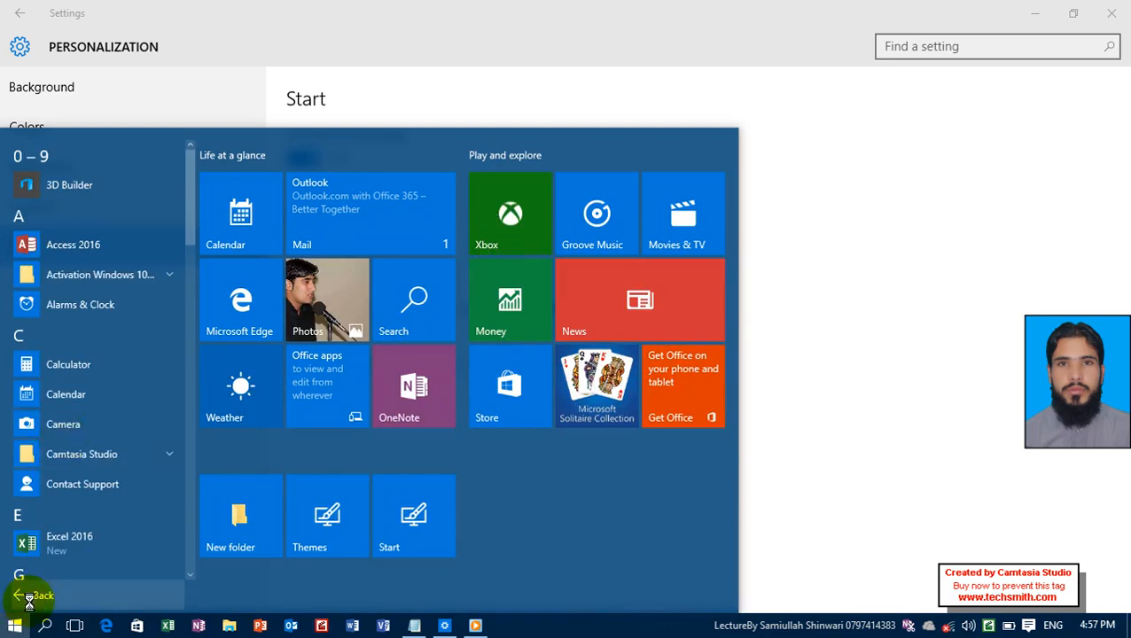
left_click(29, 599)
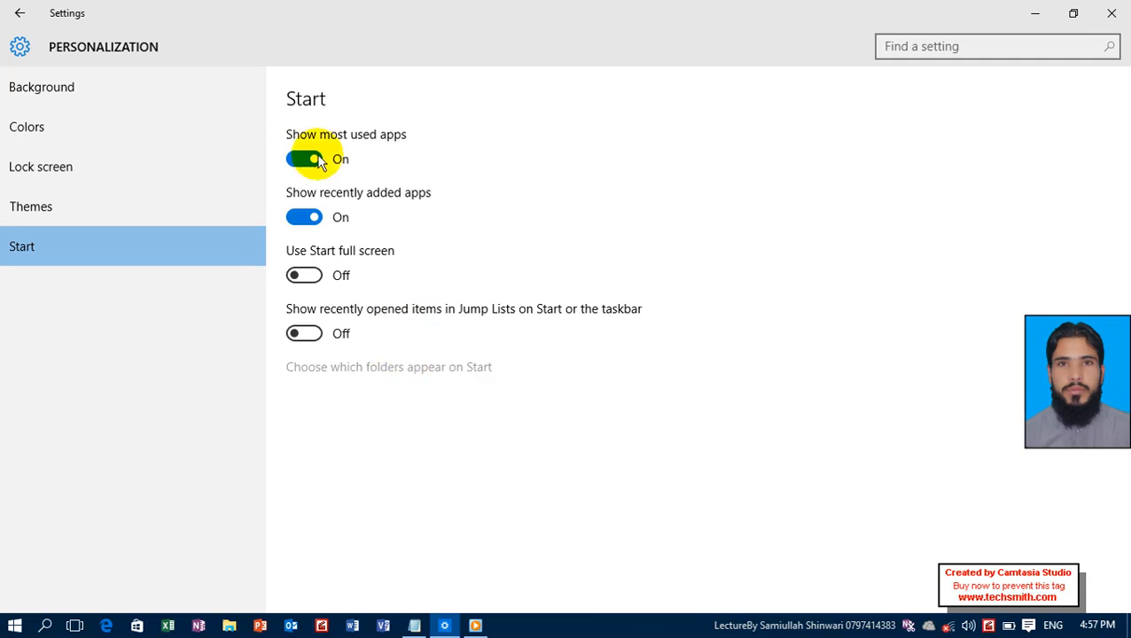
Turn off File Explorer among the folders that appear on Start, comparing the Start menu before and after the change.
left_click(397, 368)
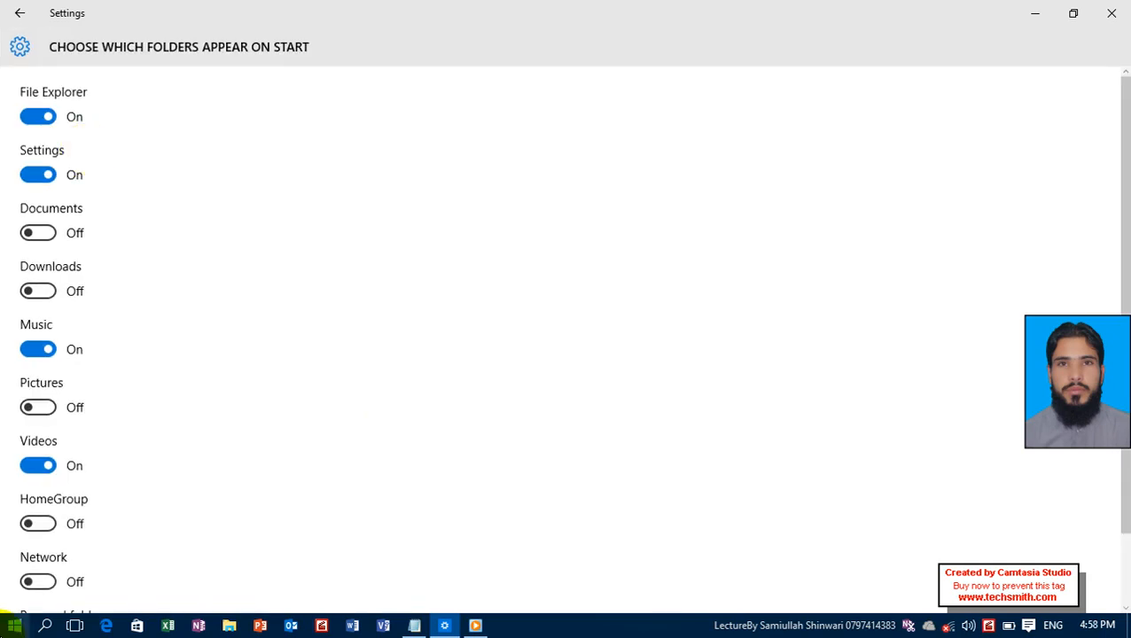
left_click(11, 624)
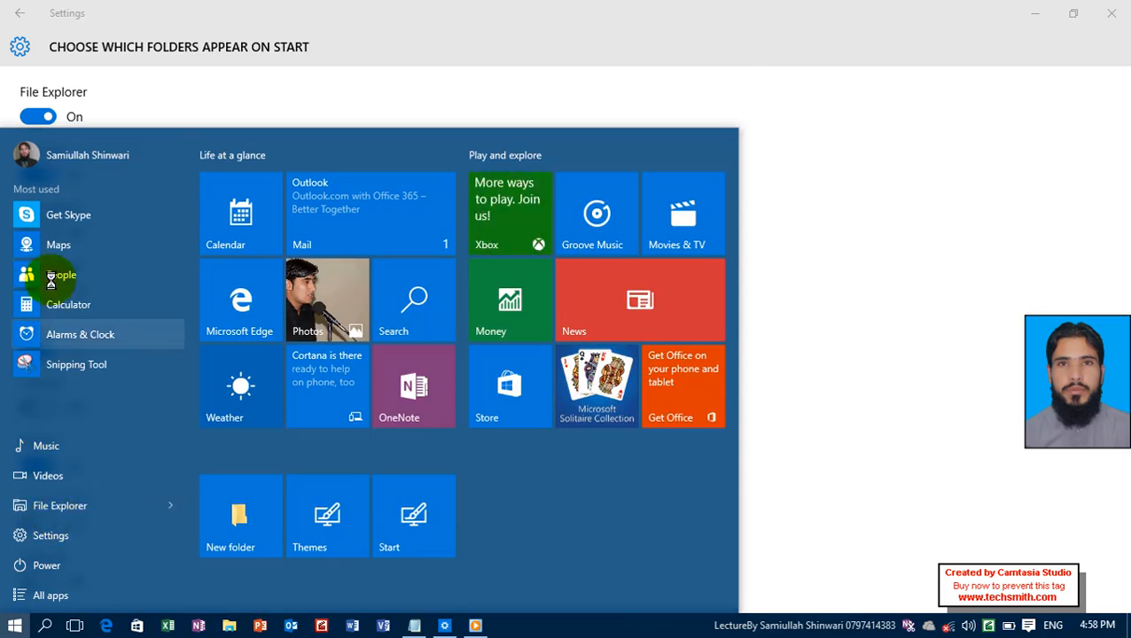
left_click(38, 116)
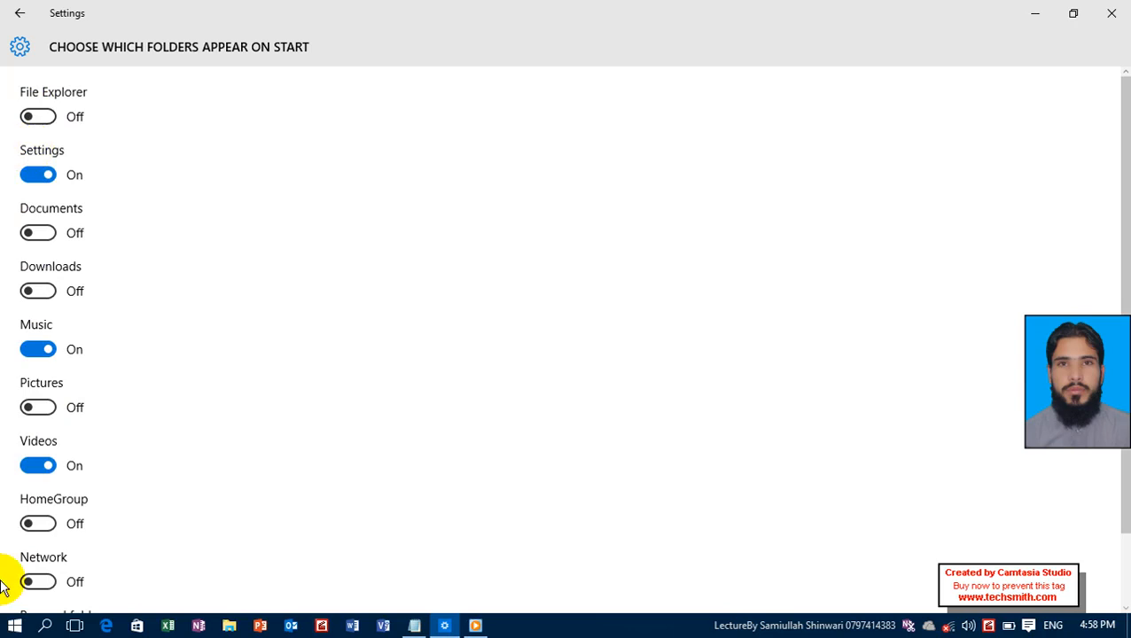
left_click(12, 627)
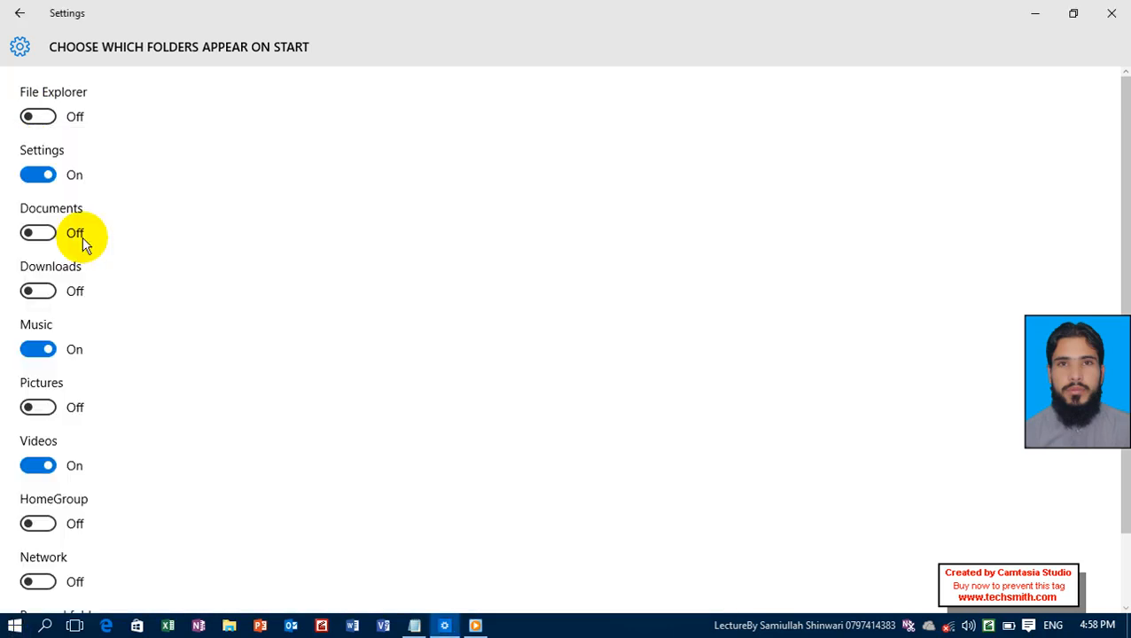
scroll(98, 354, "down", 1)
scroll(98, 355, "up", 1)
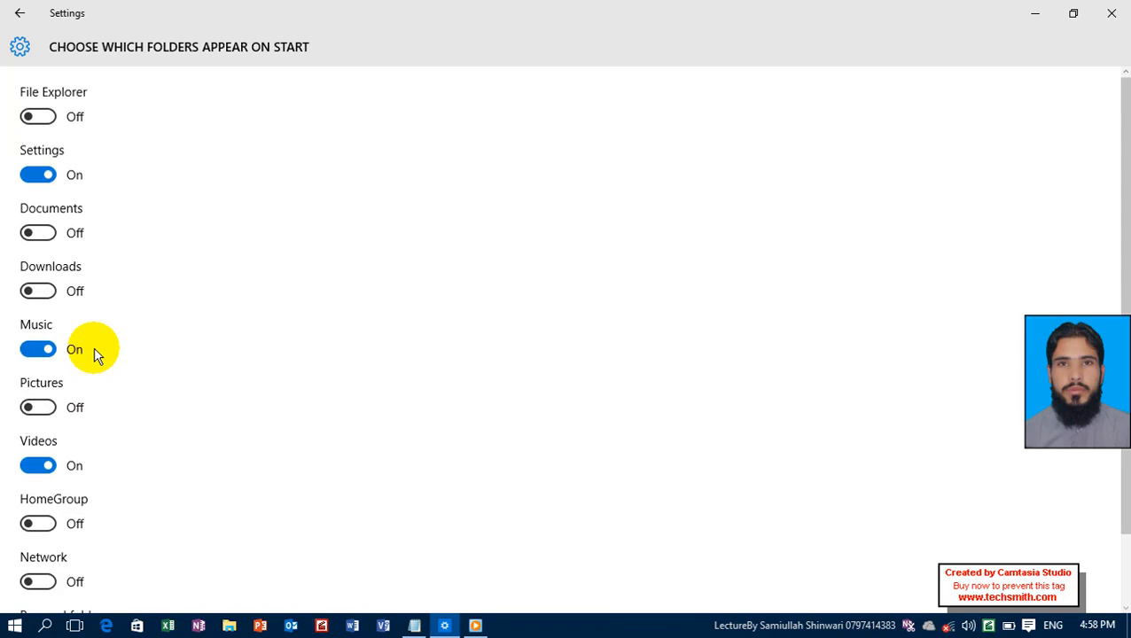